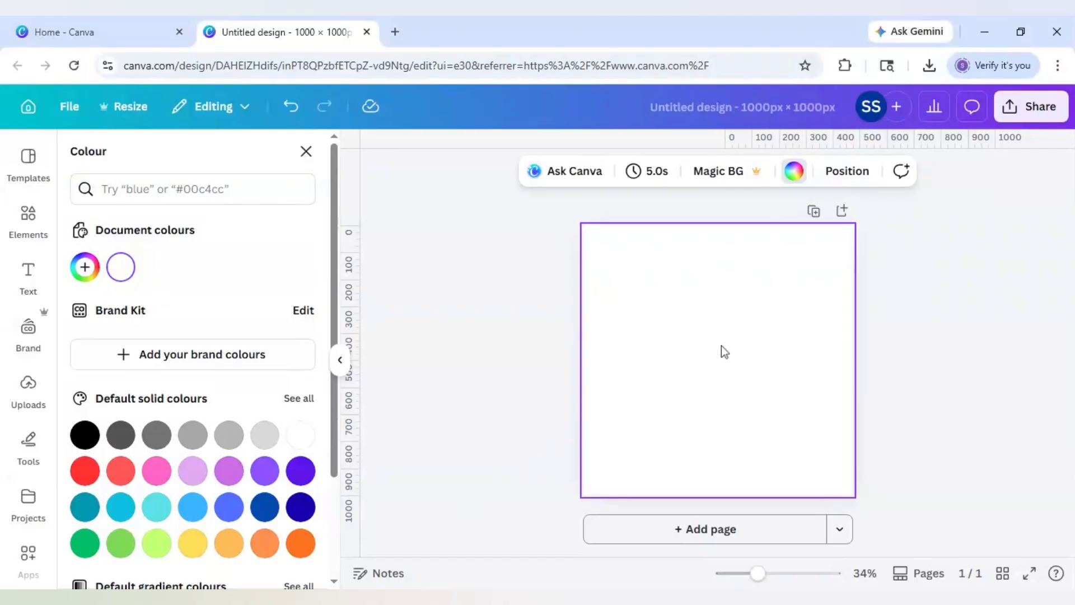
- Fill the page background with the solid black default colour swatch
left_click(85, 436)
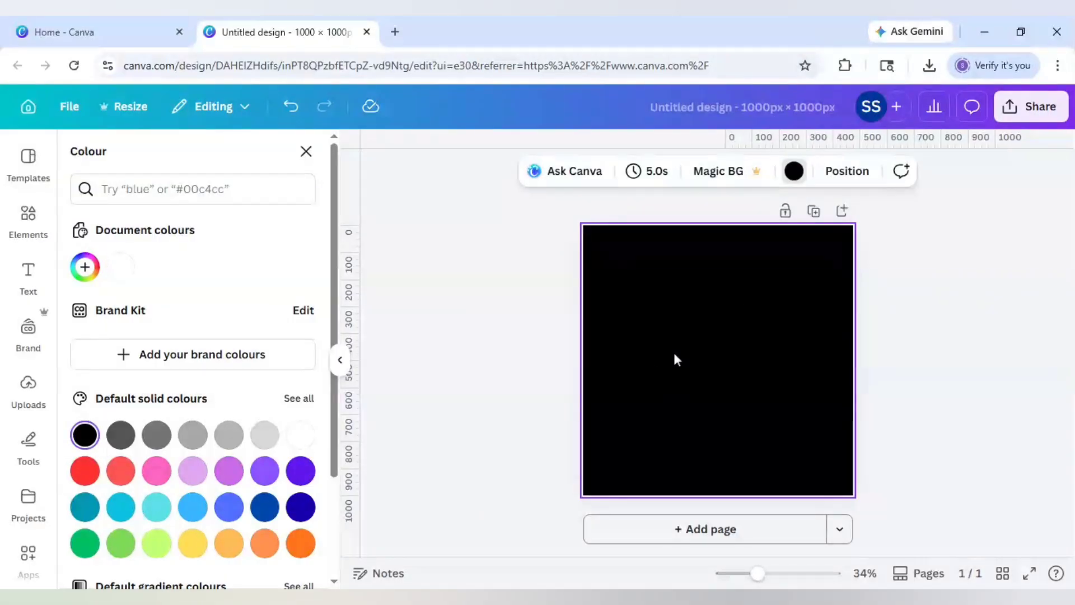
- Add a white line at stroke weight 84, stretch both ends wider and move it up
key("l")
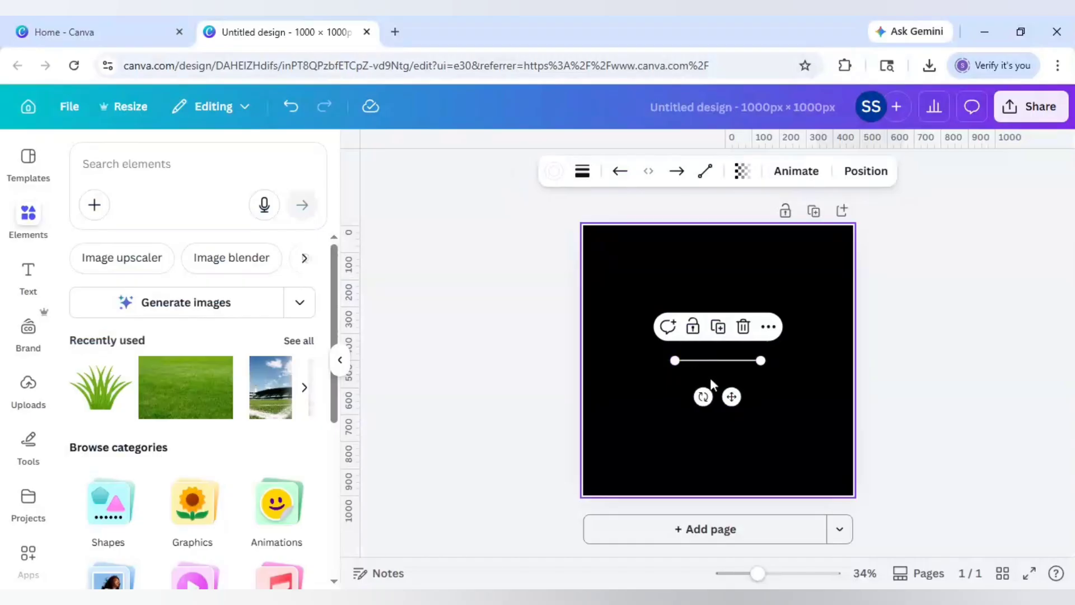
left_click(584, 173)
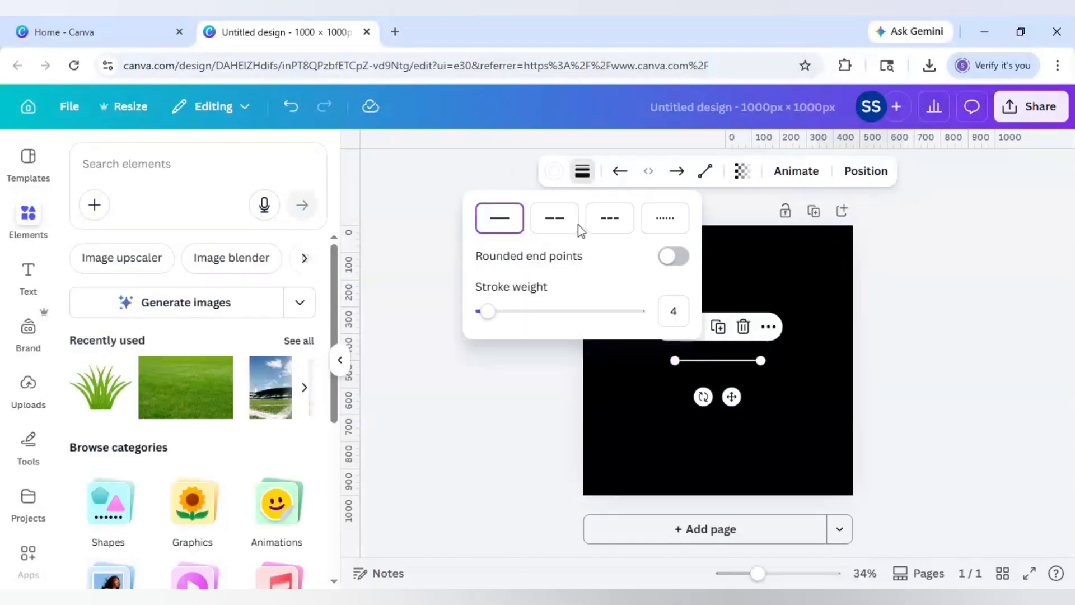
left_click_drag(488, 312, 615, 320)
left_click_drag(676, 360, 610, 360)
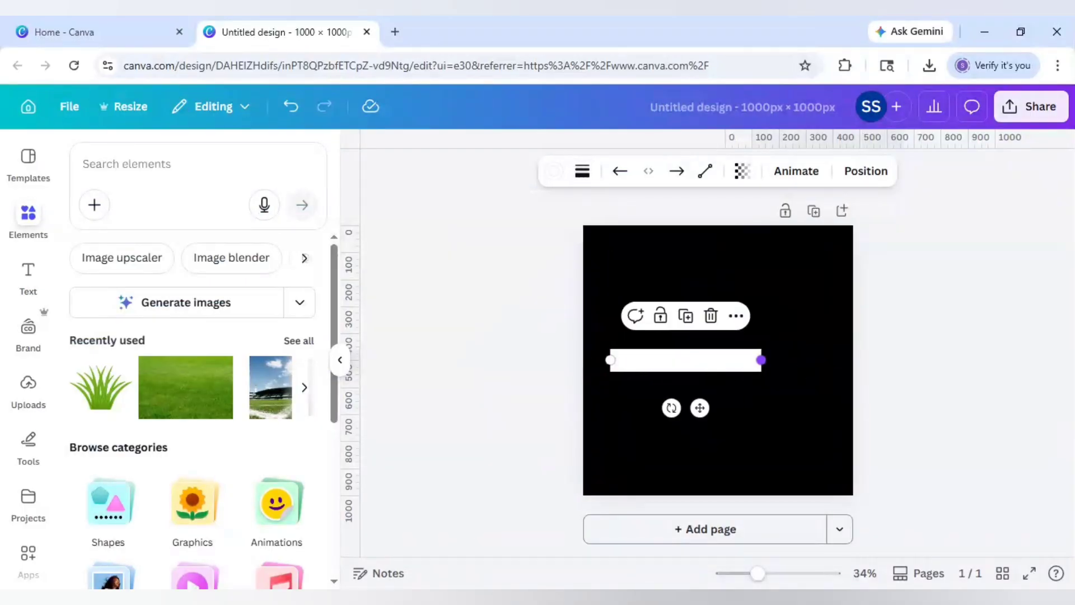
left_click_drag(761, 360, 807, 360)
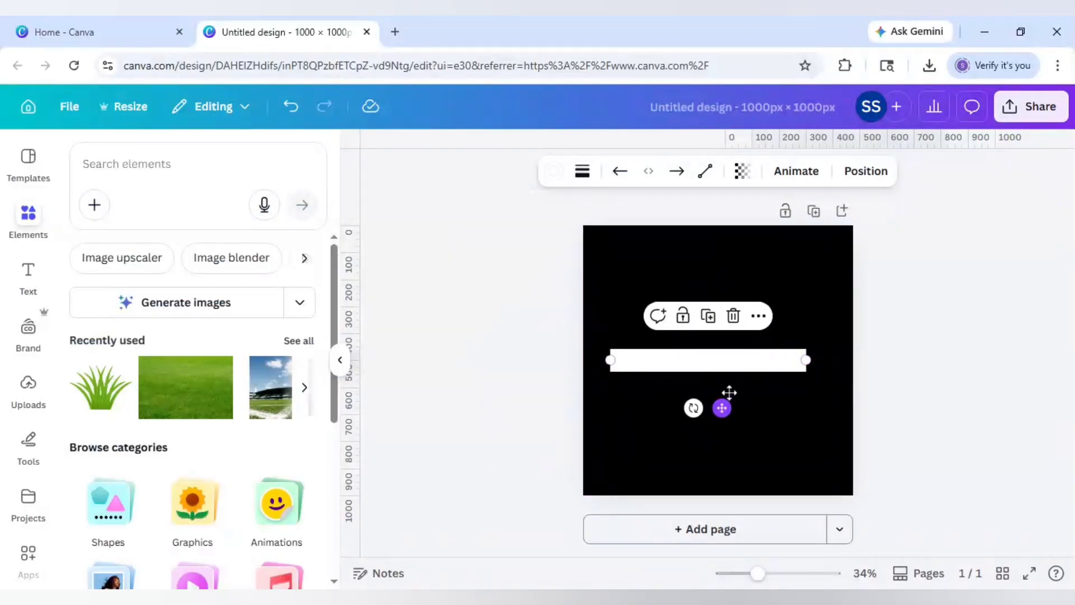
mouse_move(729, 392)
left_mouse_down()
mouse_move(733, 375)
mouse_move(717, 380)
mouse_move(727, 379)
left_mouse_up()
- Switch the line to the Curved type and raise the arc to the top centre
left_click(705, 171)
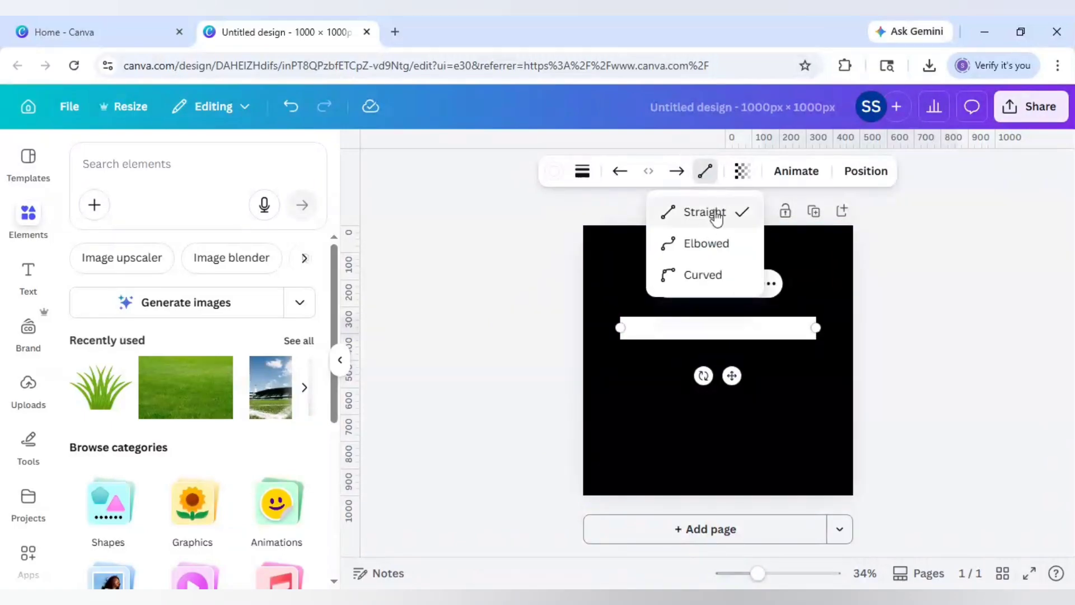
left_click(711, 287)
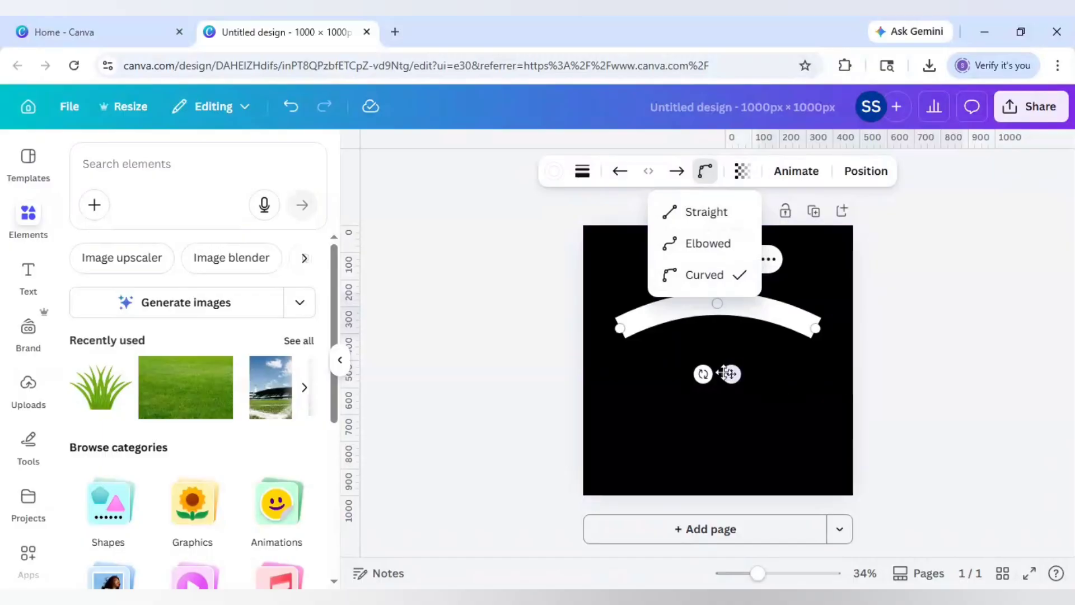
mouse_move(732, 374)
left_mouse_down()
mouse_move(735, 365)
mouse_move(735, 385)
left_mouse_up()
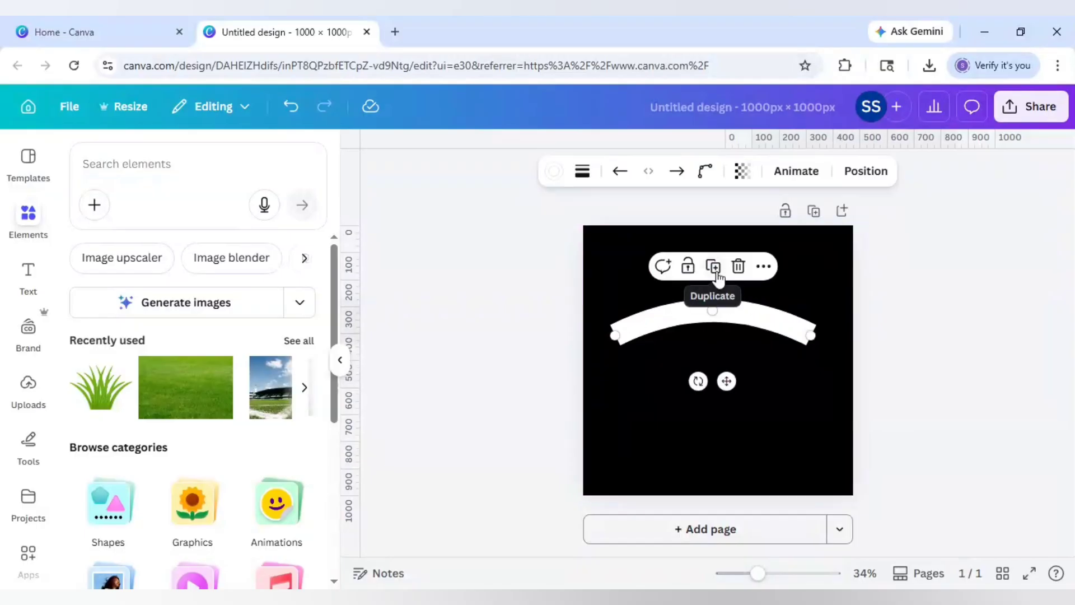
- Duplicate the arc twice, rotating one copy to 129° for the right side and placing the other as the left side
left_click(713, 267)
mouse_move(702, 385)
left_mouse_down()
mouse_move(667, 338)
mouse_move(708, 317)
mouse_move(742, 415)
mouse_move(709, 398)
left_mouse_up()
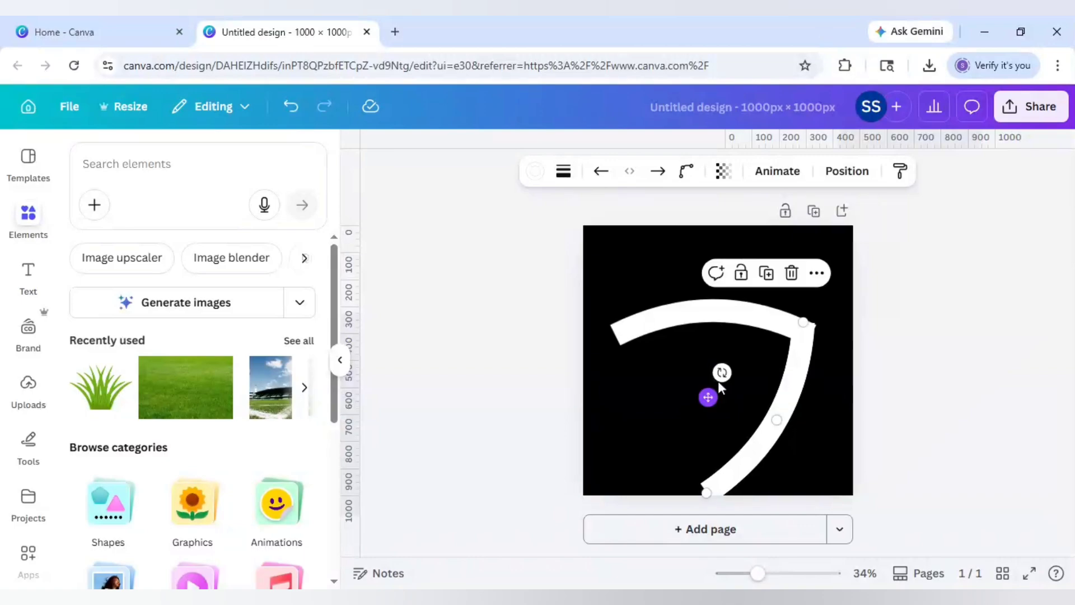
left_click(766, 274)
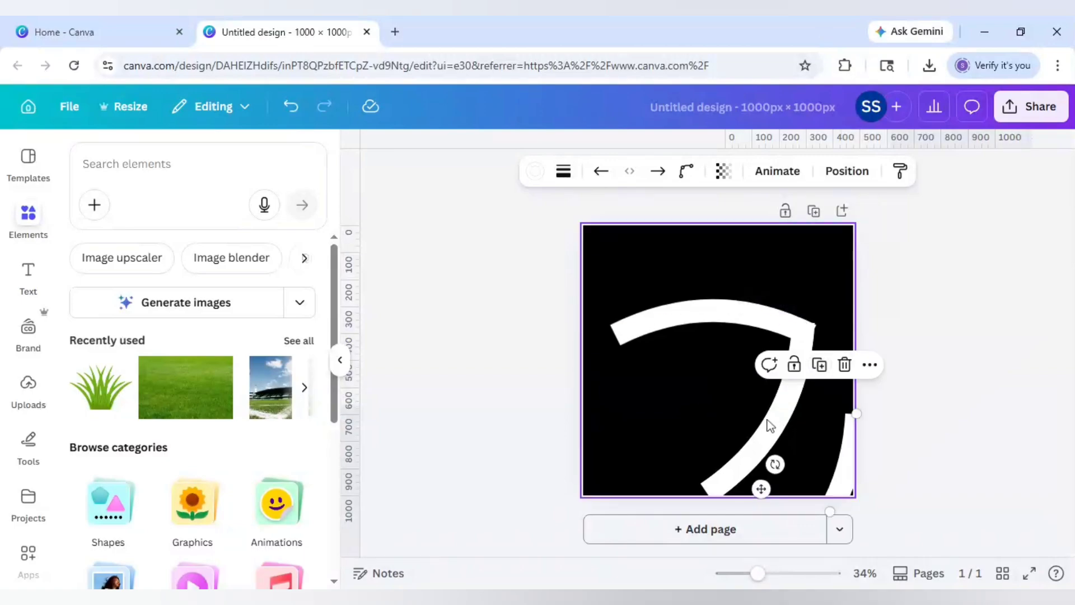
left_click_drag(723, 461, 757, 370)
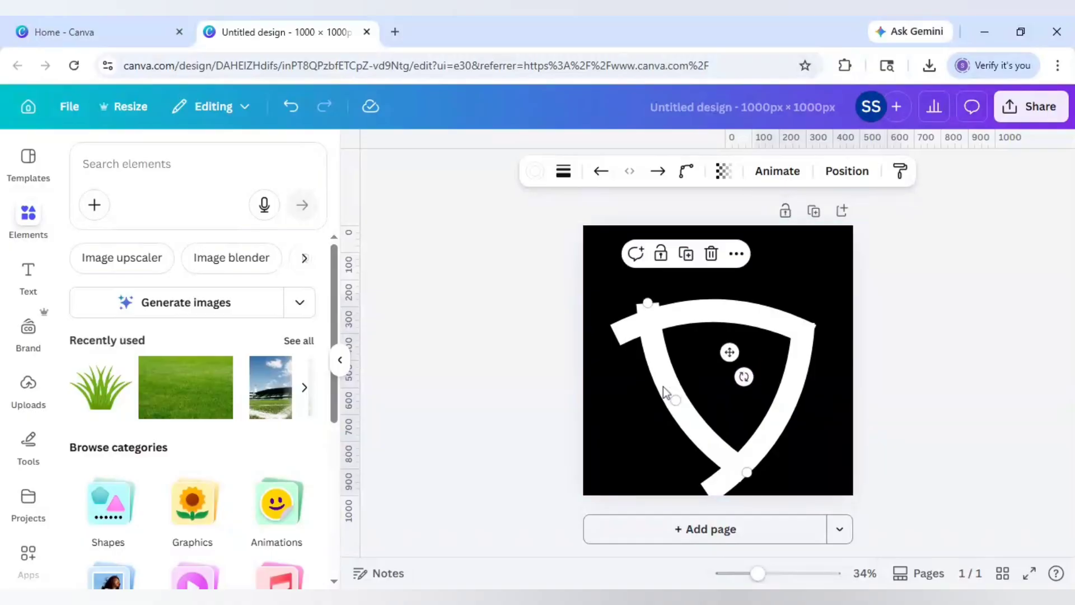
left_click_drag(670, 396, 648, 409)
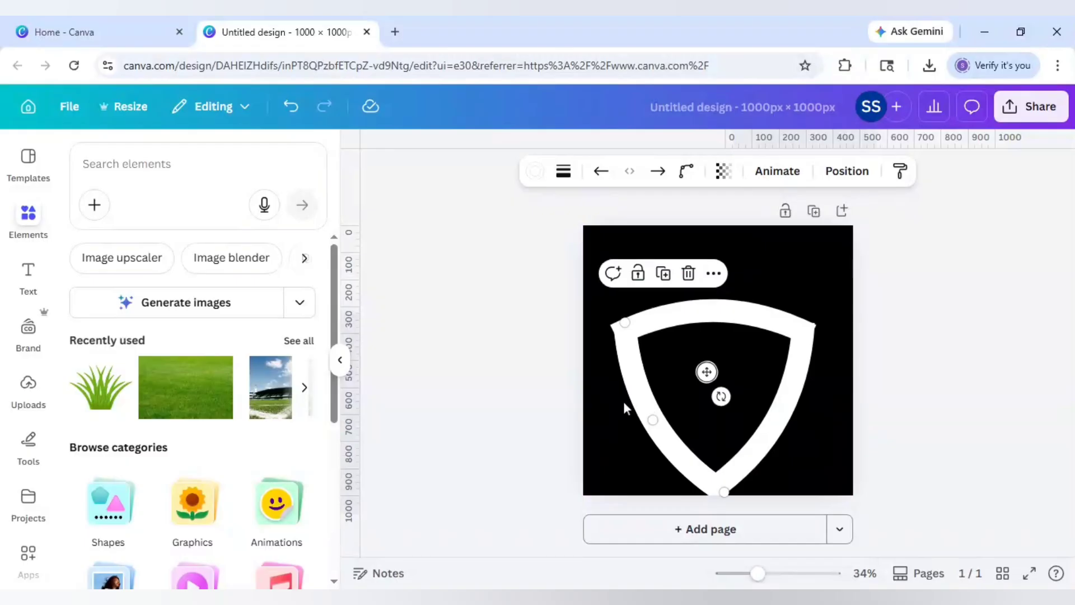
left_click_drag(610, 398, 638, 407)
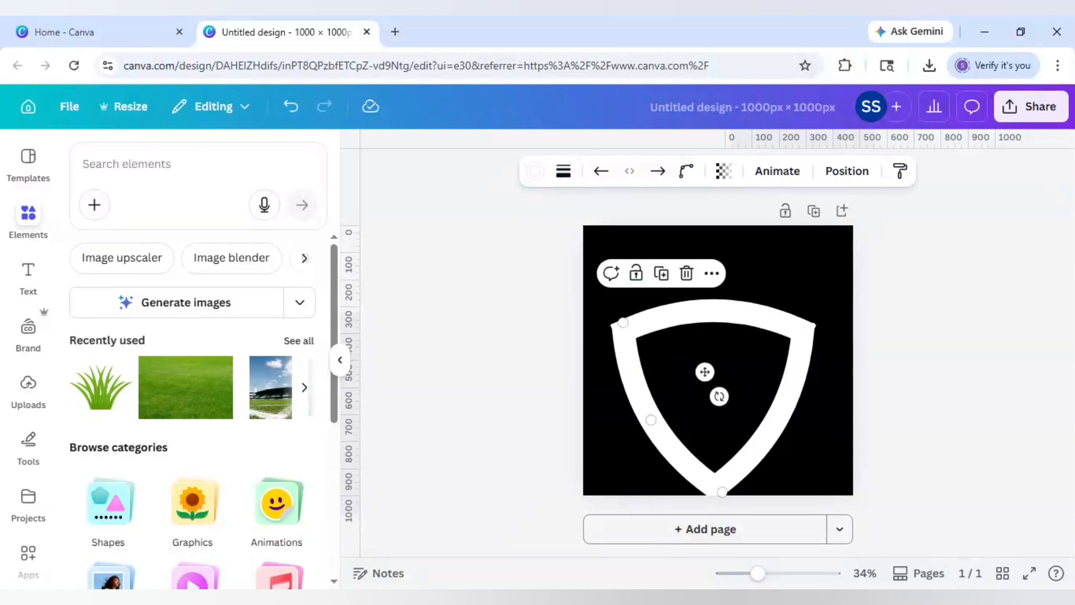
left_click(784, 415)
left_click_drag(786, 416, 785, 415)
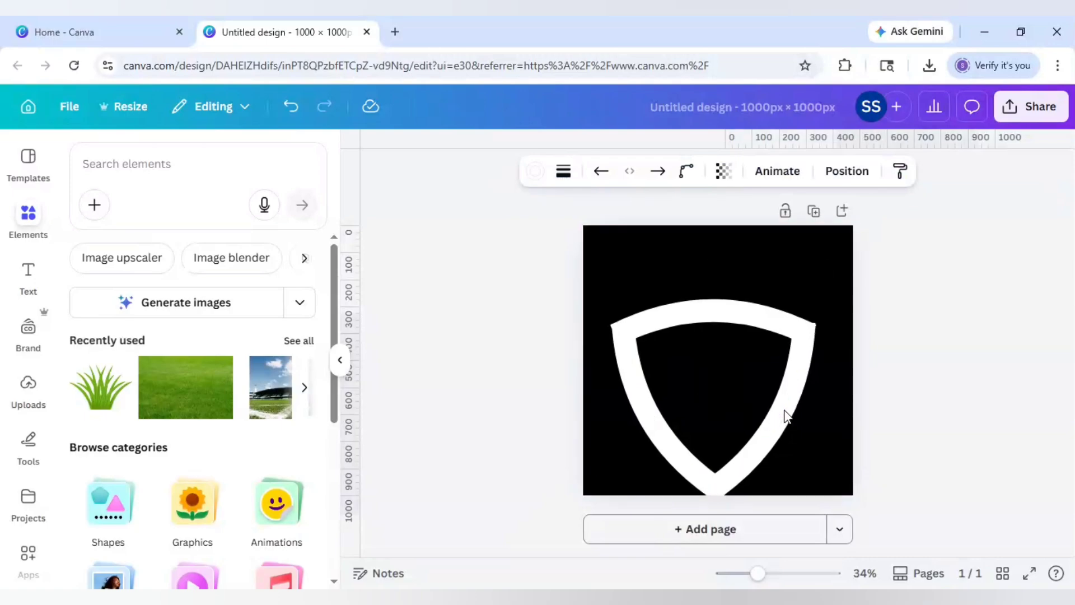
- Turn on rounded end points for the right side, top arc and left side strokes
key("Left")
key("Left")
key("Left")
key("Left")
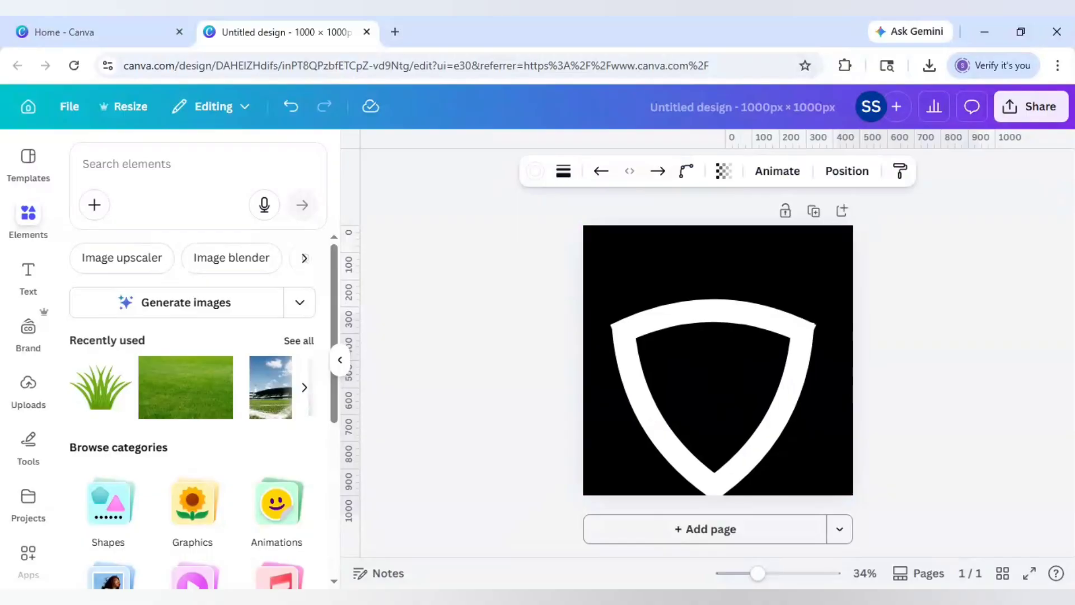
key("Right")
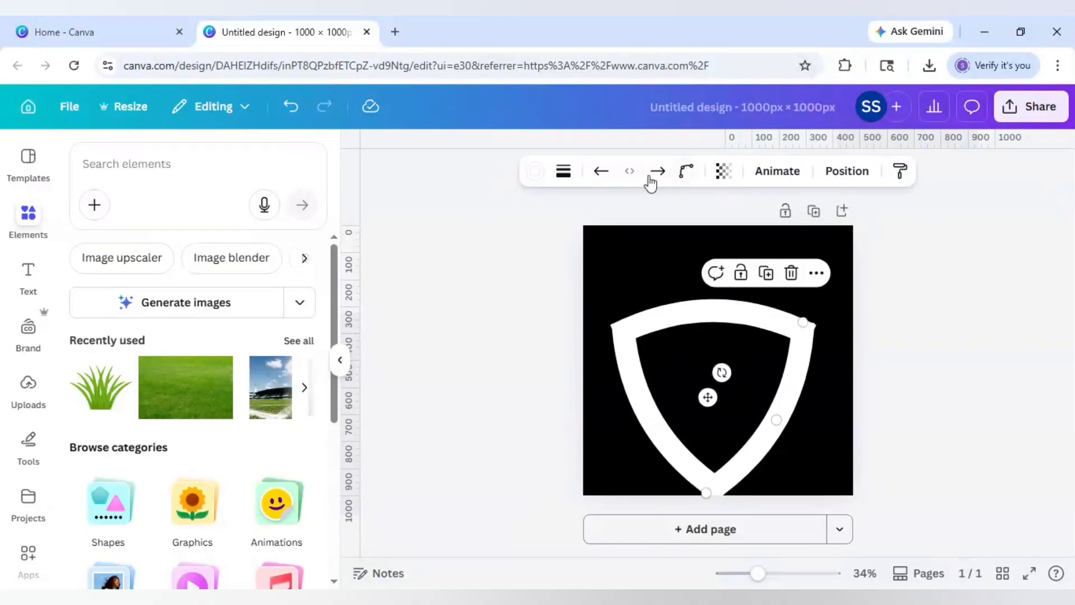
left_click(563, 174)
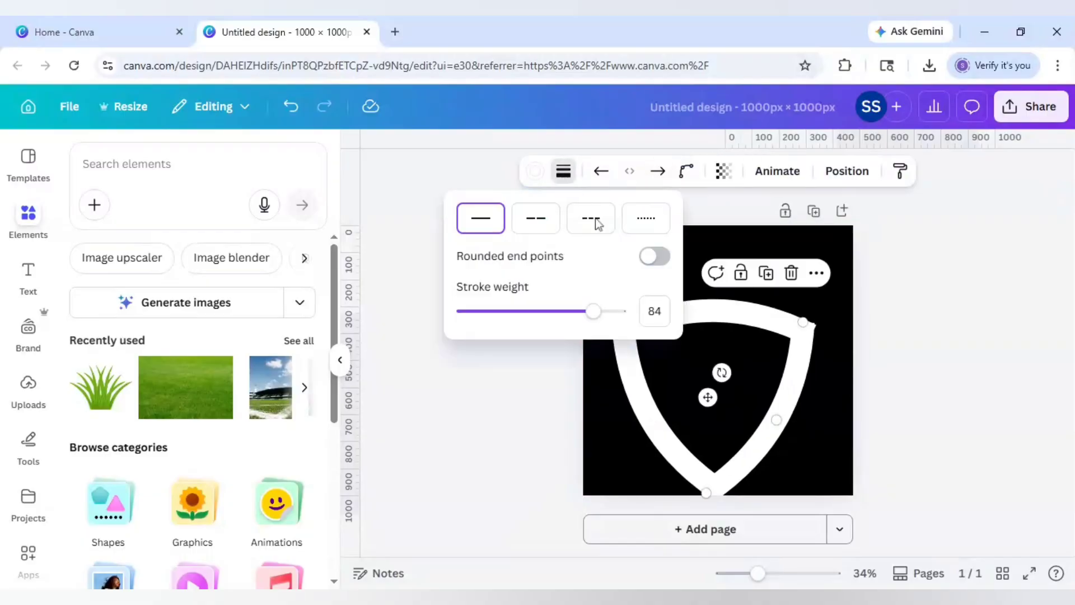
left_click(659, 257)
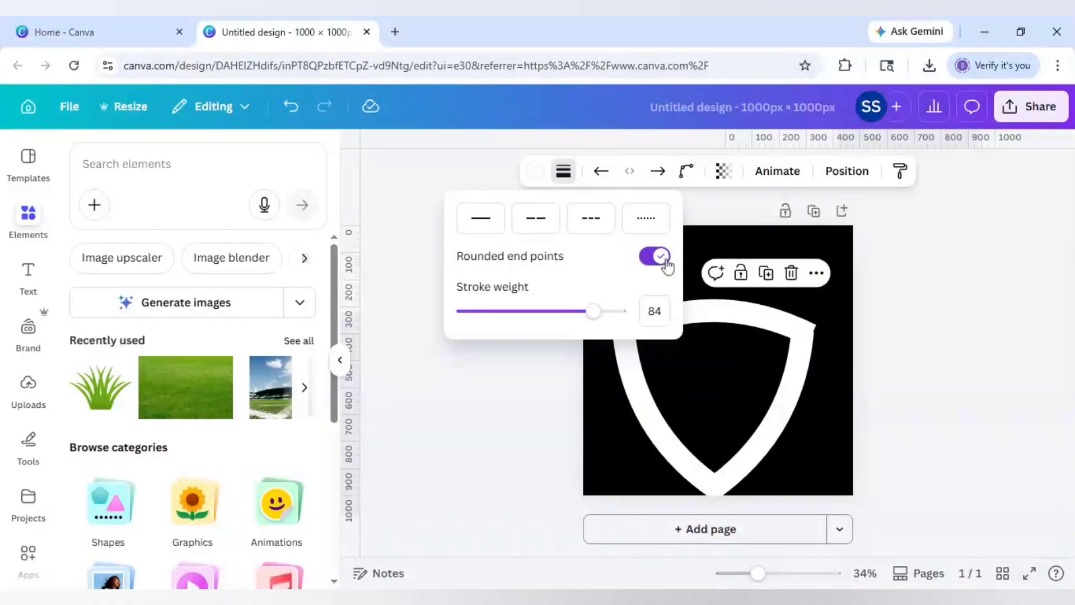
left_click(766, 324)
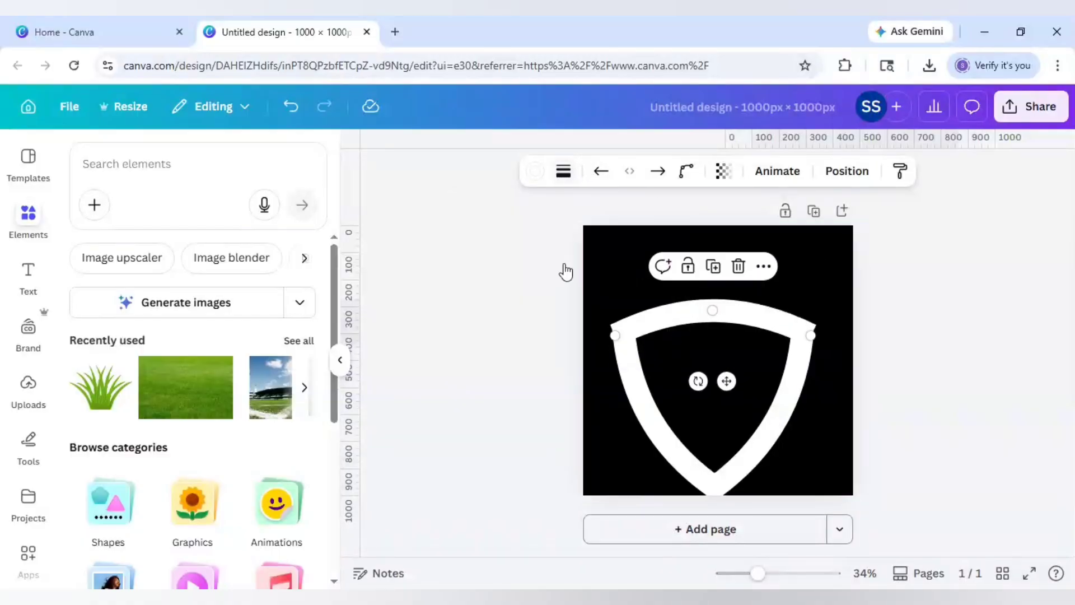
left_click(564, 171)
left_click(656, 256)
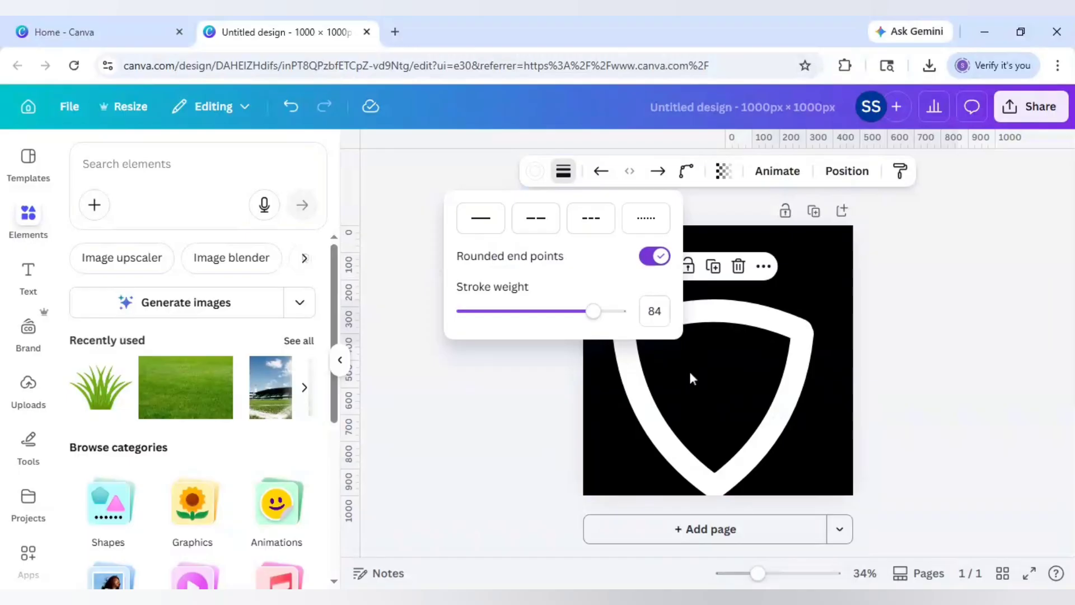
left_click(652, 406)
left_click(563, 171)
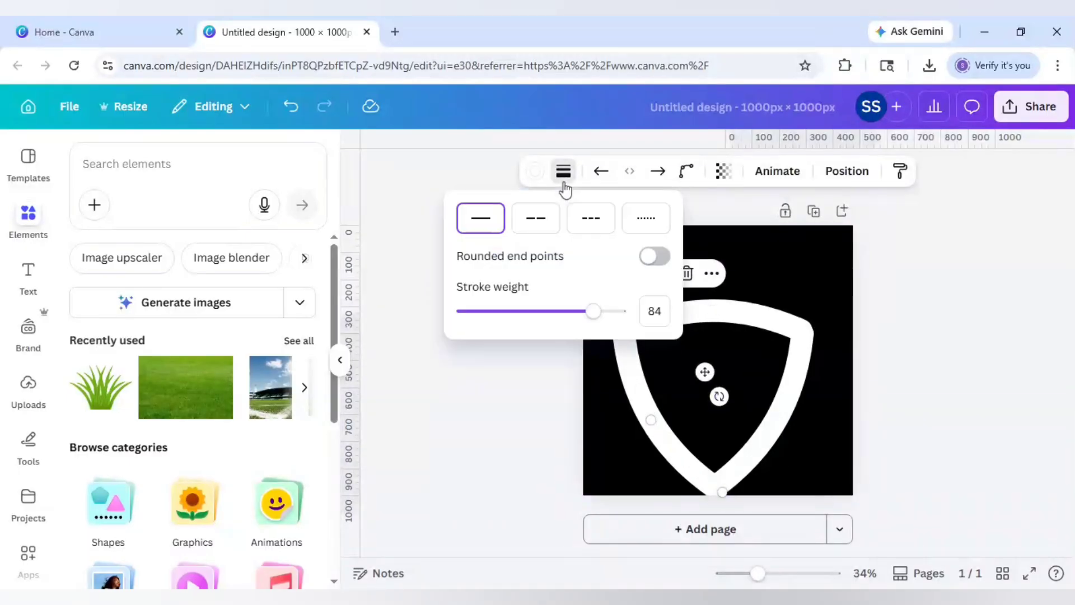
left_click(656, 256)
left_click(480, 377)
left_click(480, 377)
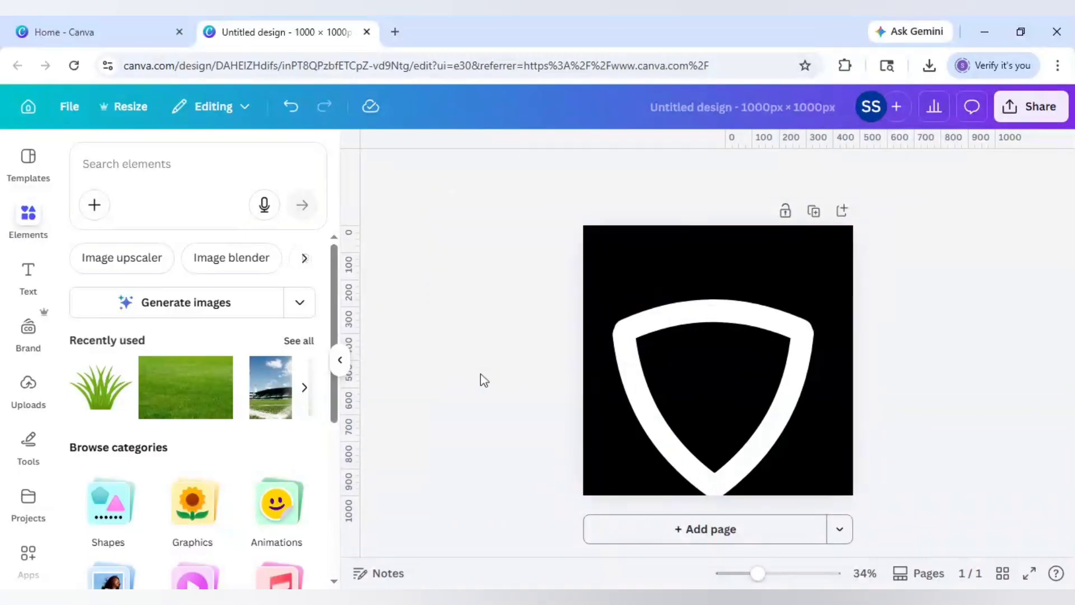
- Select all shield strokes, shrink the group slightly and centre it on the page
left_click(716, 395)
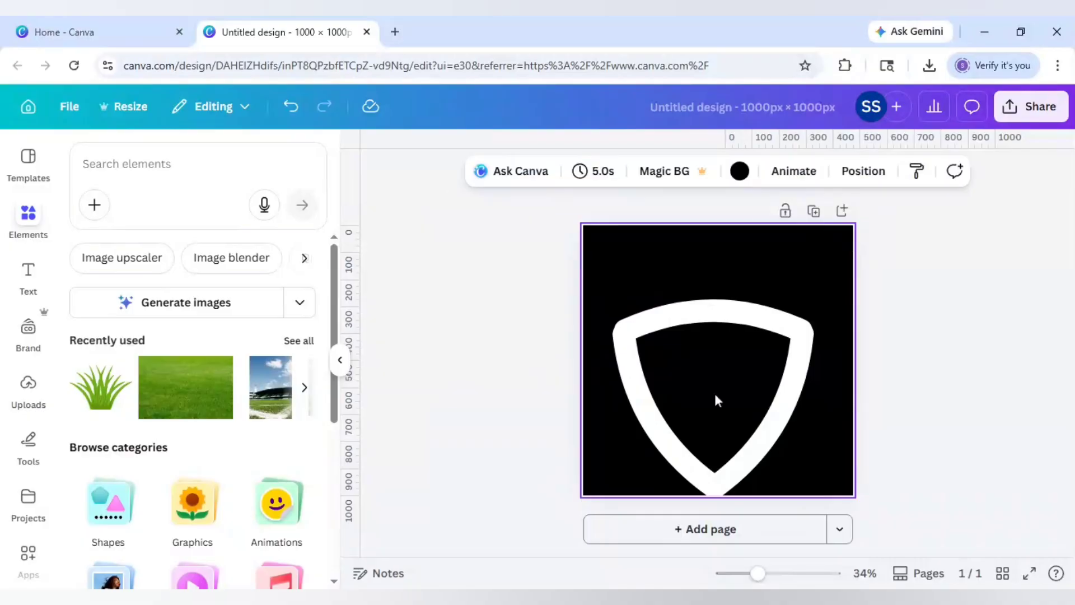
key("ctrl+a")
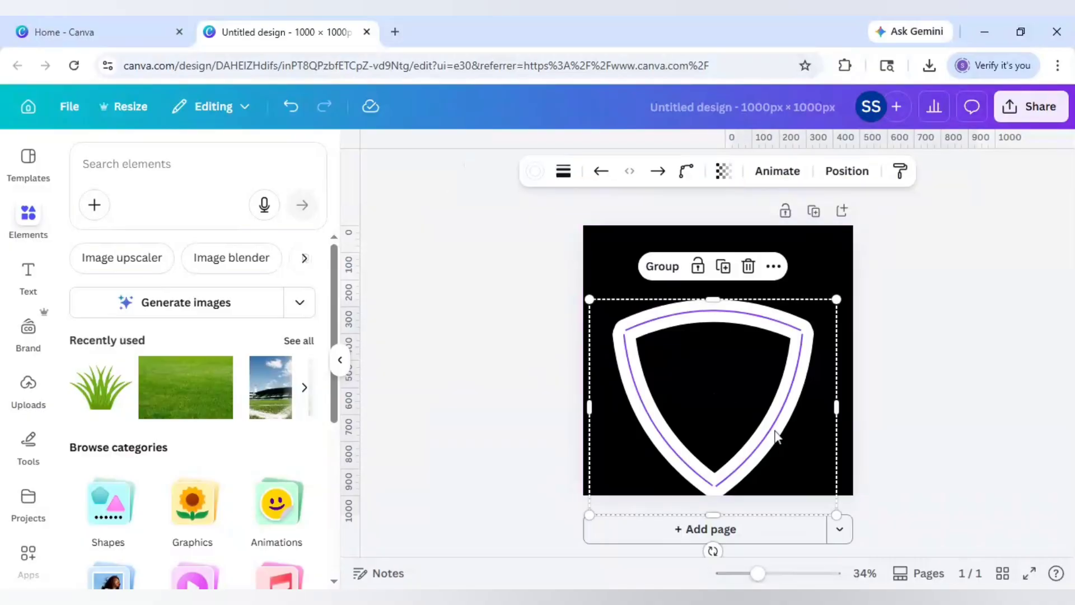
left_click_drag(773, 432, 775, 397)
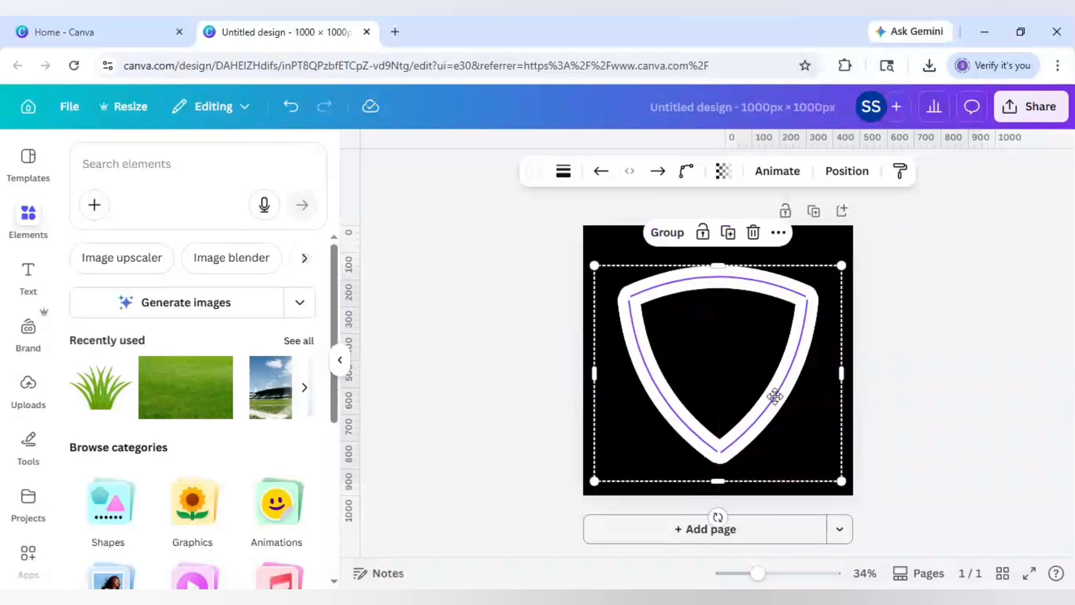
left_click_drag(840, 479, 820, 463)
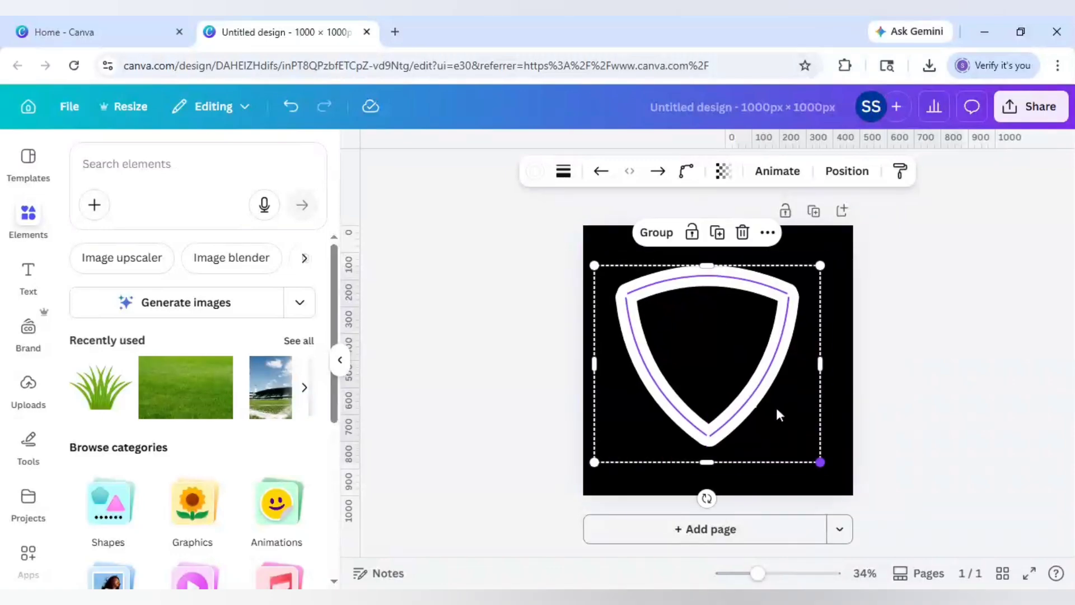
left_click_drag(780, 420, 783, 426)
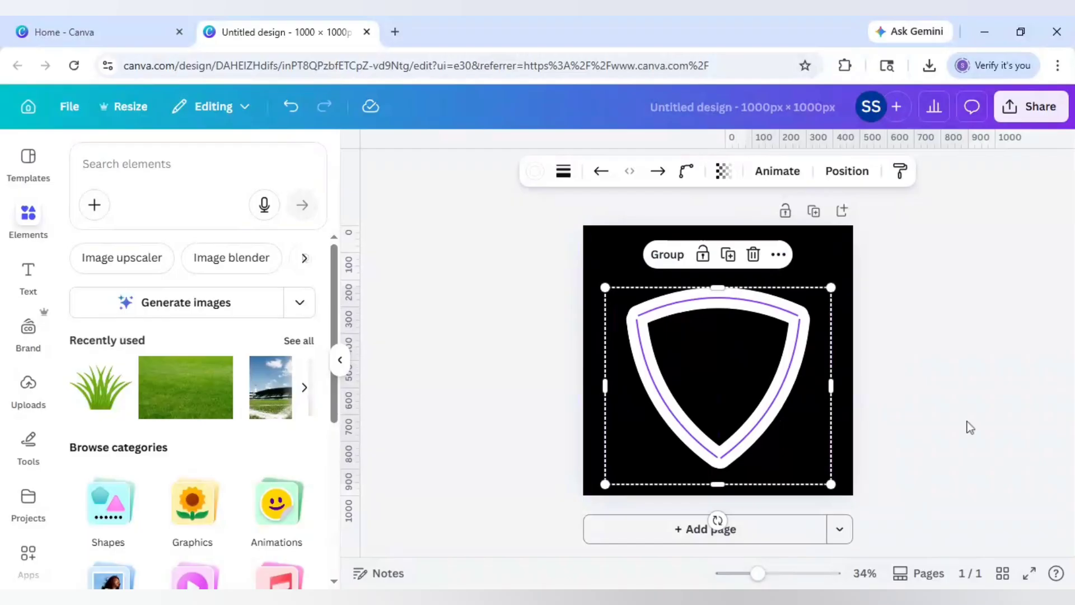
left_click(967, 422)
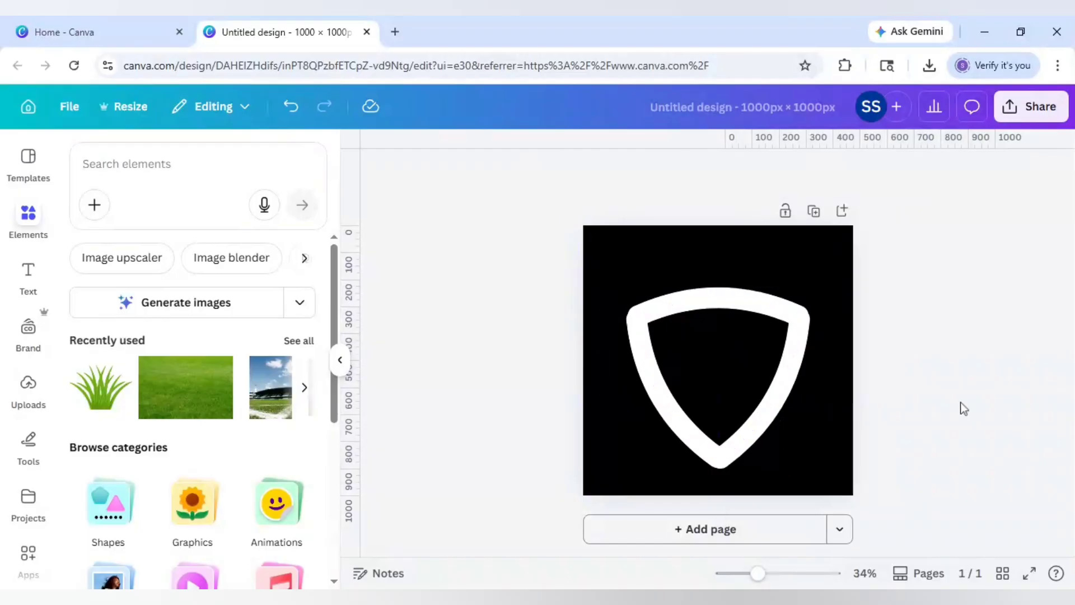
- Raise the top arc, stretch it to the page edges and set its stroke weight to 100
left_click(771, 302)
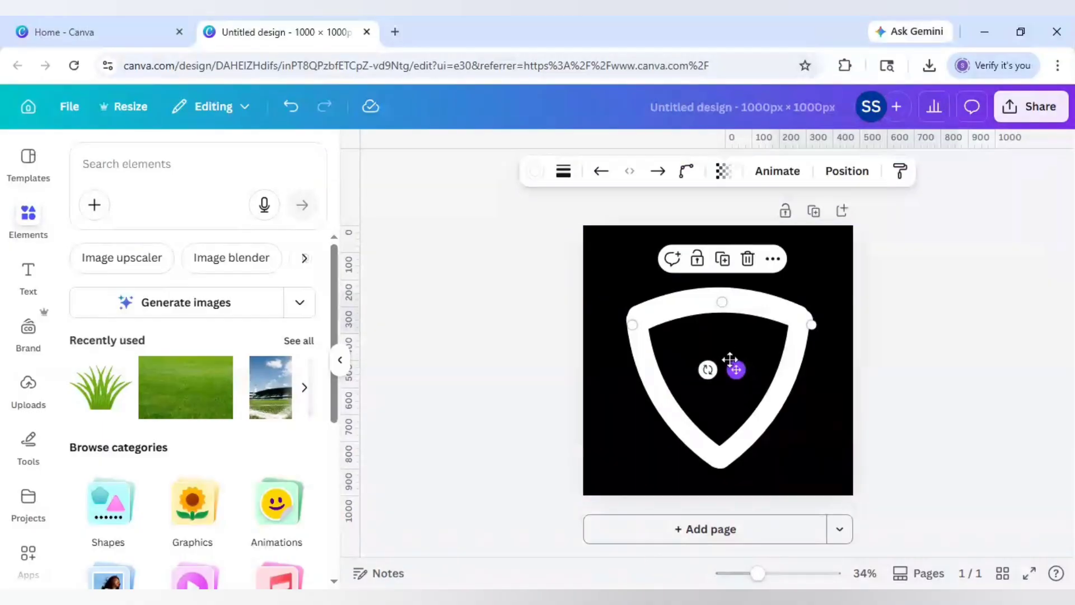
left_click_drag(730, 359, 728, 349)
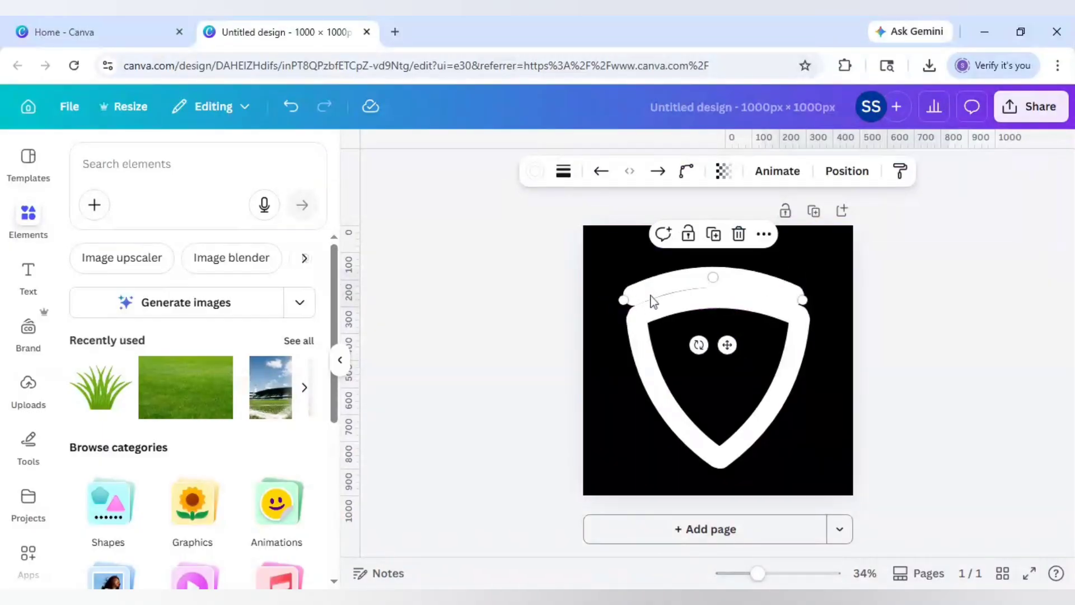
left_click_drag(623, 300, 583, 320)
left_click_drag(803, 300, 853, 309)
left_click(564, 170)
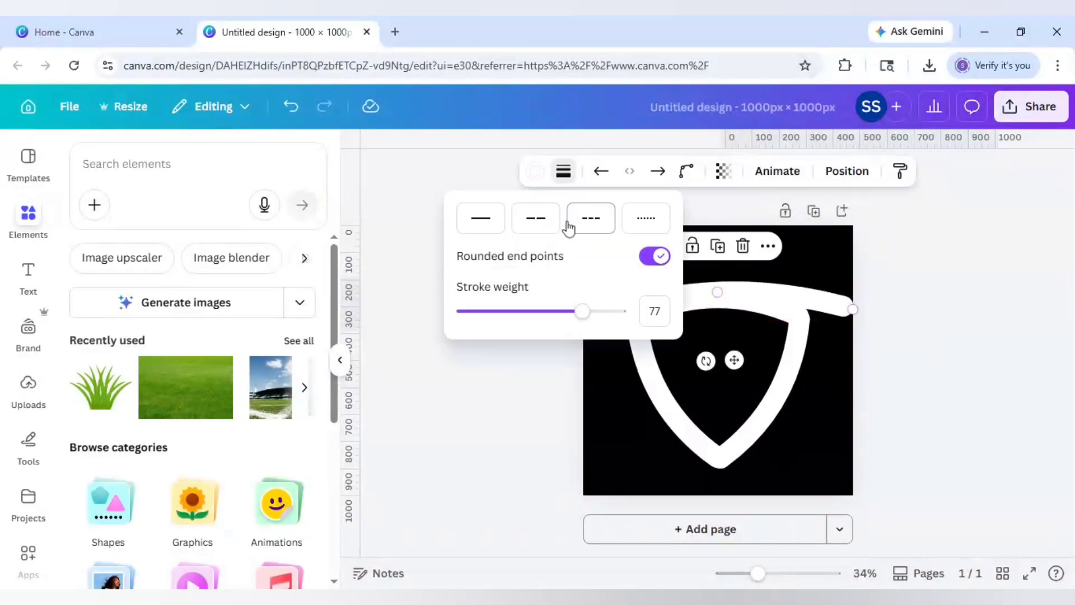
left_click_drag(576, 319, 630, 317)
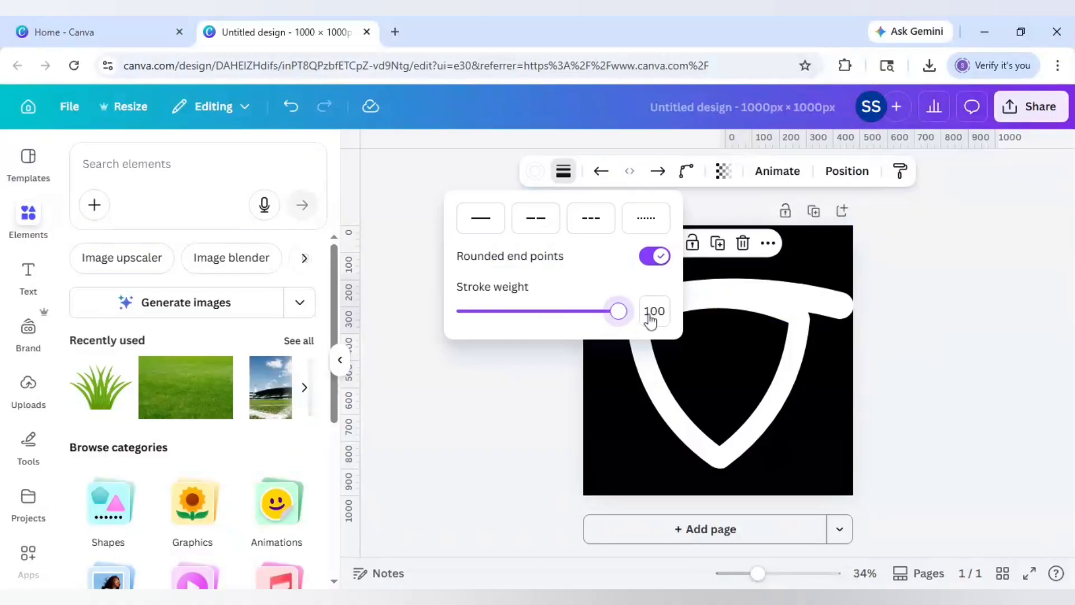
key("Escape")
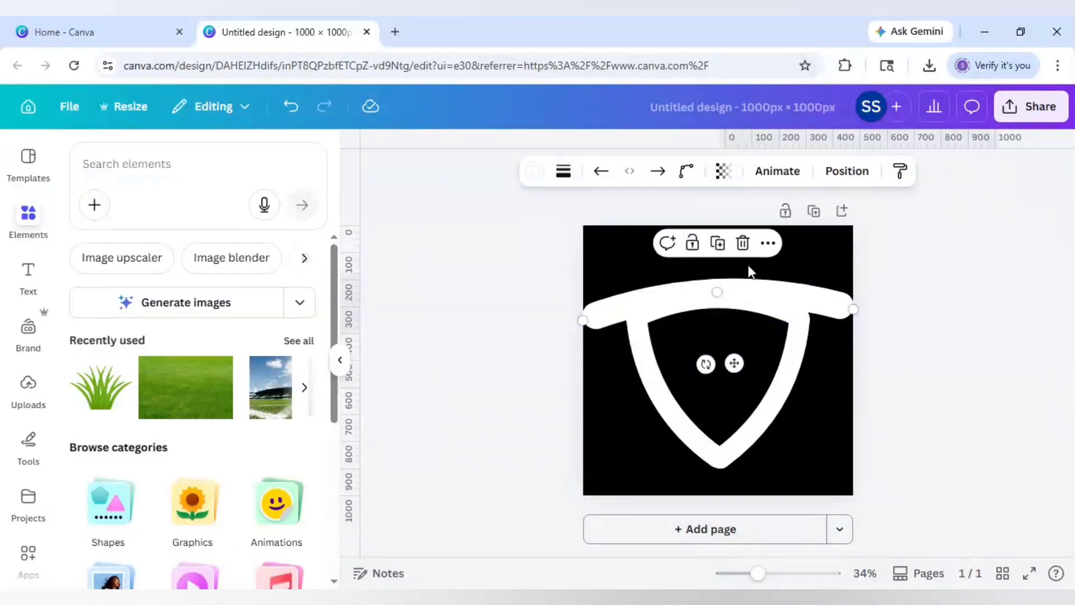
- Duplicate the thick line and rotate it into the shield's left side, ending at the bottom point
left_click(718, 246)
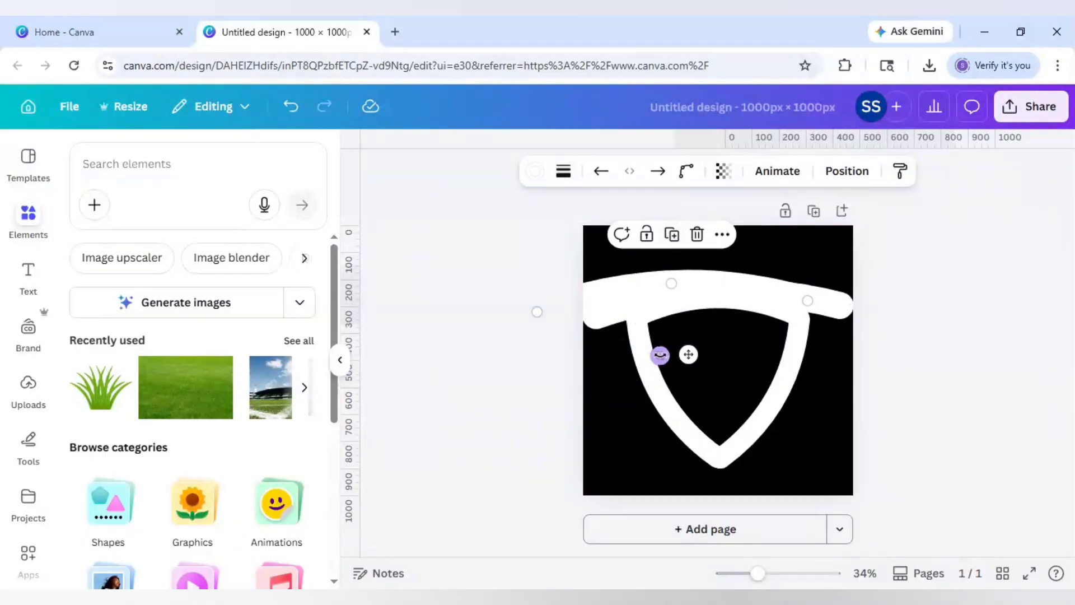
left_click_drag(661, 353, 695, 280)
mouse_move(684, 319)
left_mouse_down()
mouse_move(670, 442)
mouse_move(692, 458)
left_mouse_up()
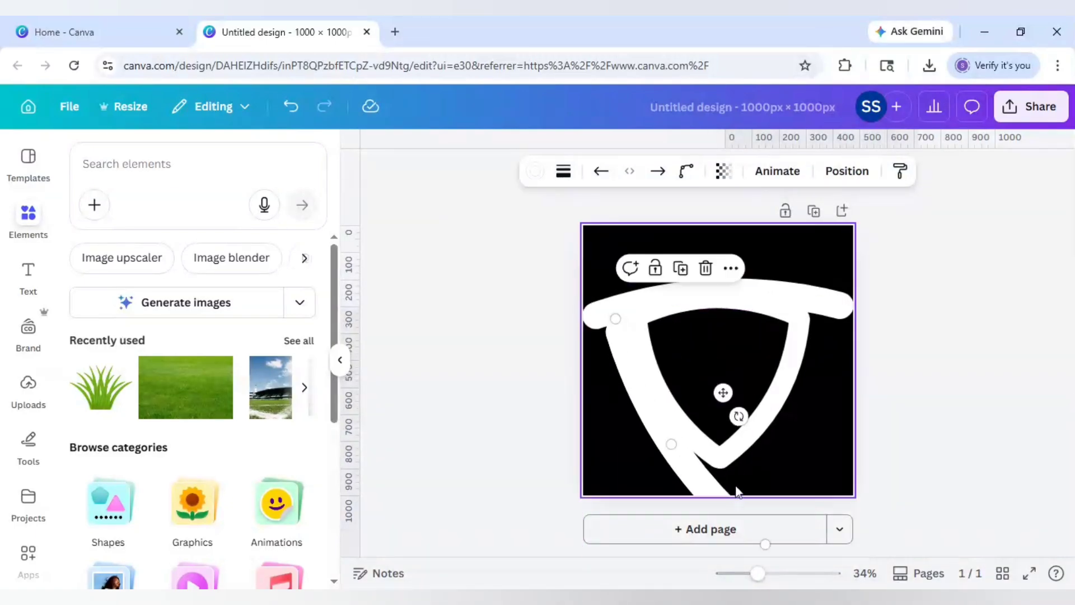
scroll(736, 491, "down", 1)
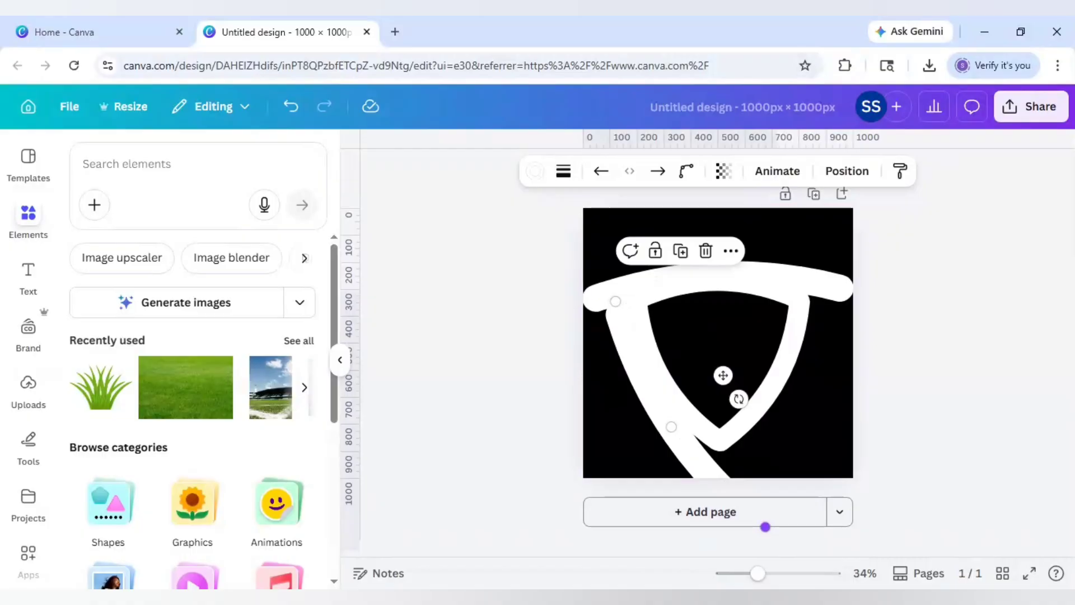
left_click_drag(765, 527, 738, 480)
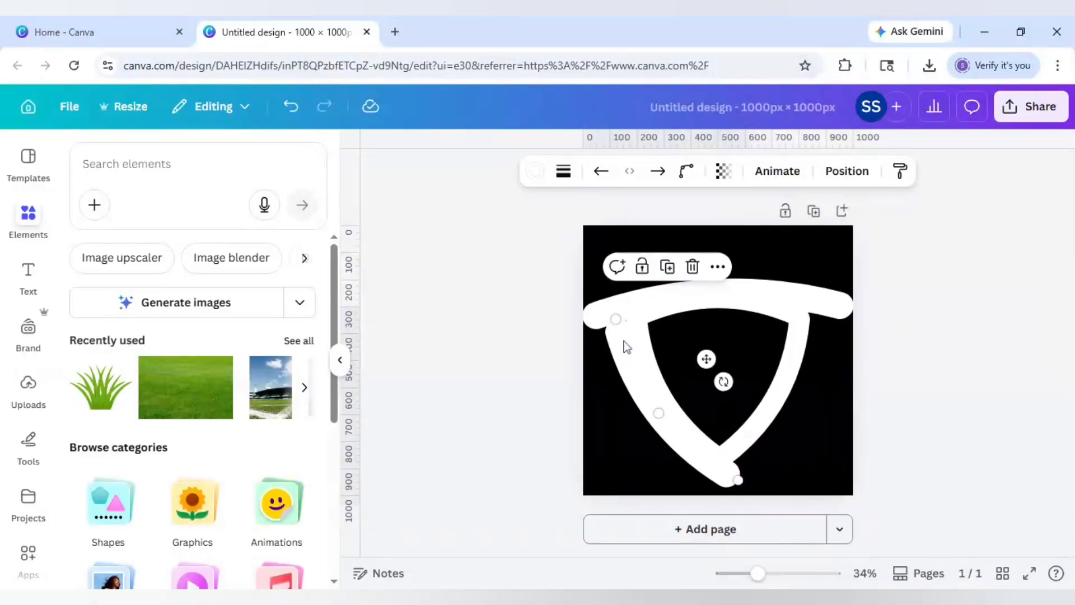
left_click_drag(616, 319, 621, 308)
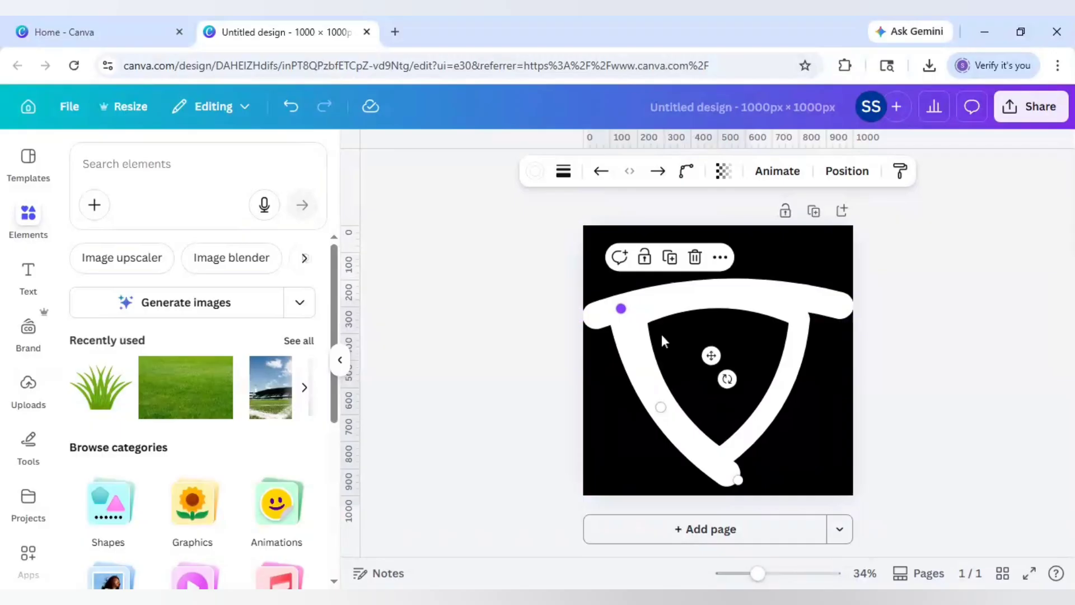
- Adjust the right side line so its lower end meets the shield's bottom point
left_click(806, 336)
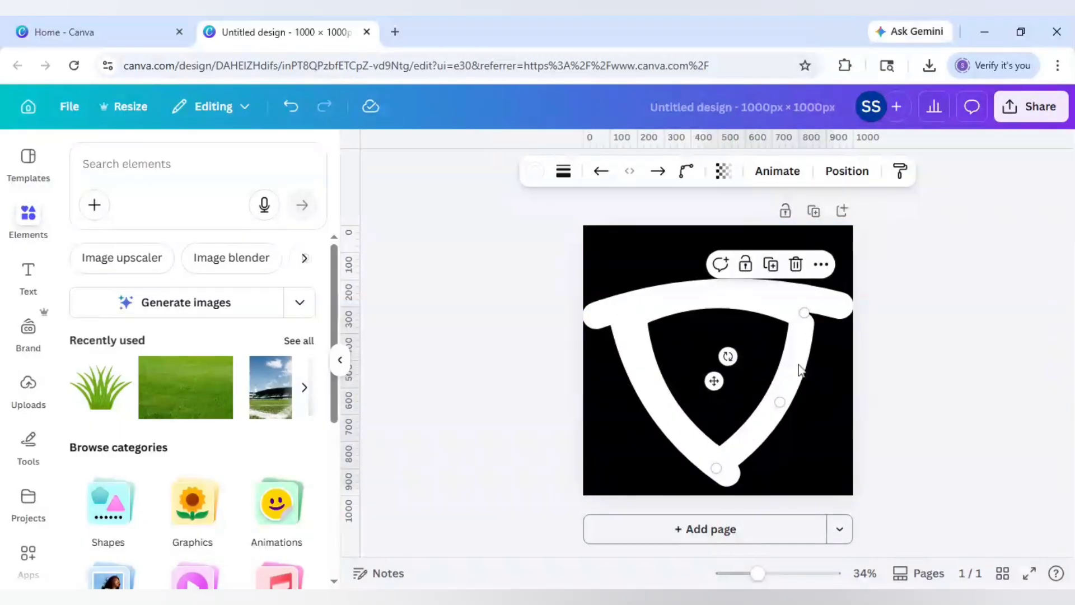
left_click_drag(805, 353, 817, 346)
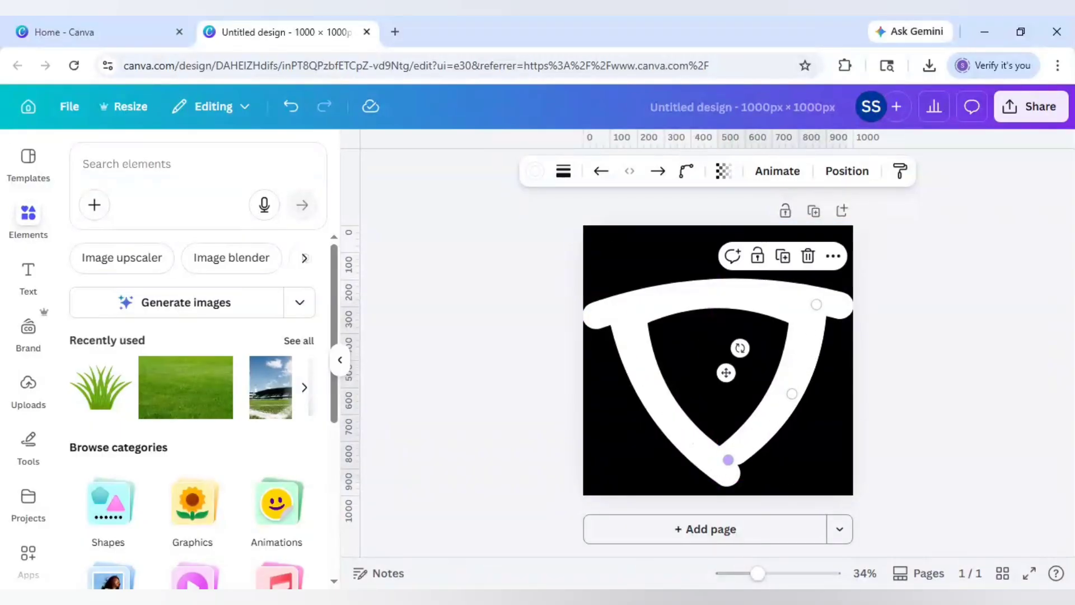
mouse_move(728, 460)
left_mouse_down()
mouse_move(736, 469)
mouse_move(726, 481)
left_mouse_up()
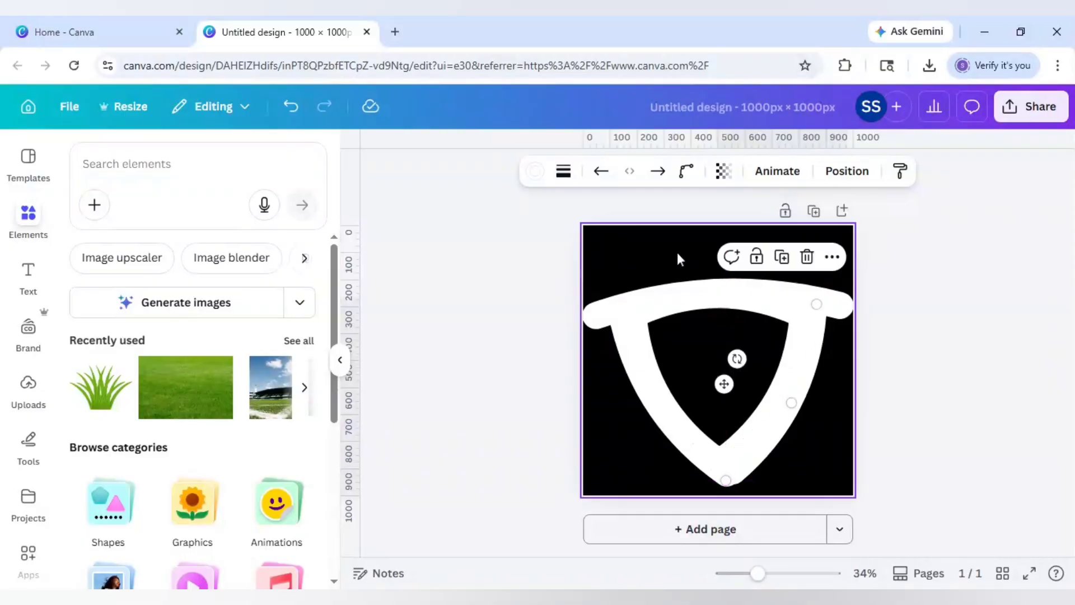
key("Escape")
- Add a white square, then resize and tilt it to cover the area above the shield
key("r")
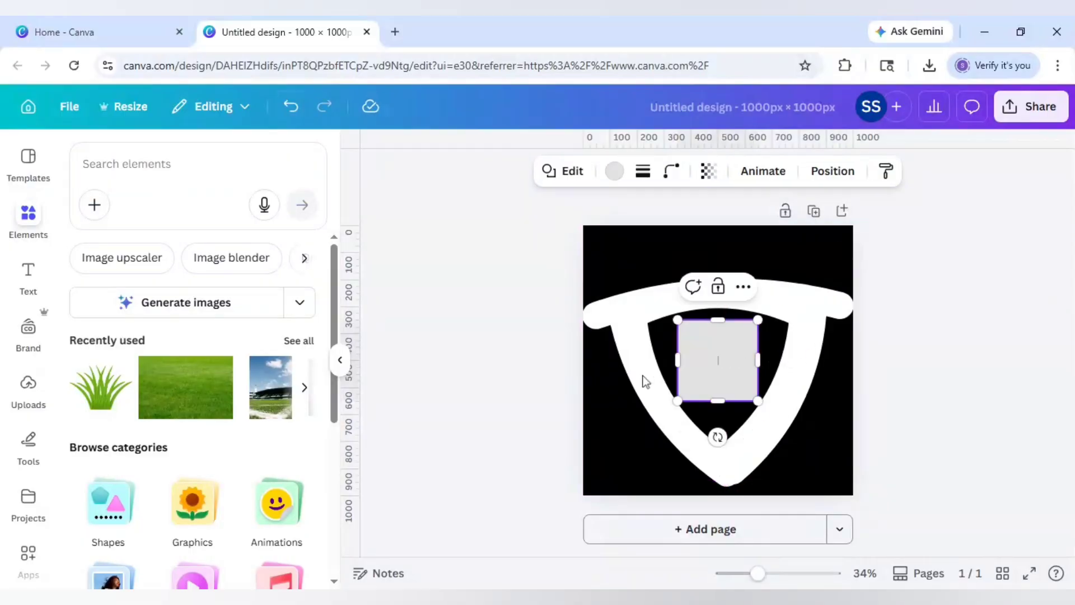
left_click(665, 374)
left_click(729, 367)
left_click(614, 174)
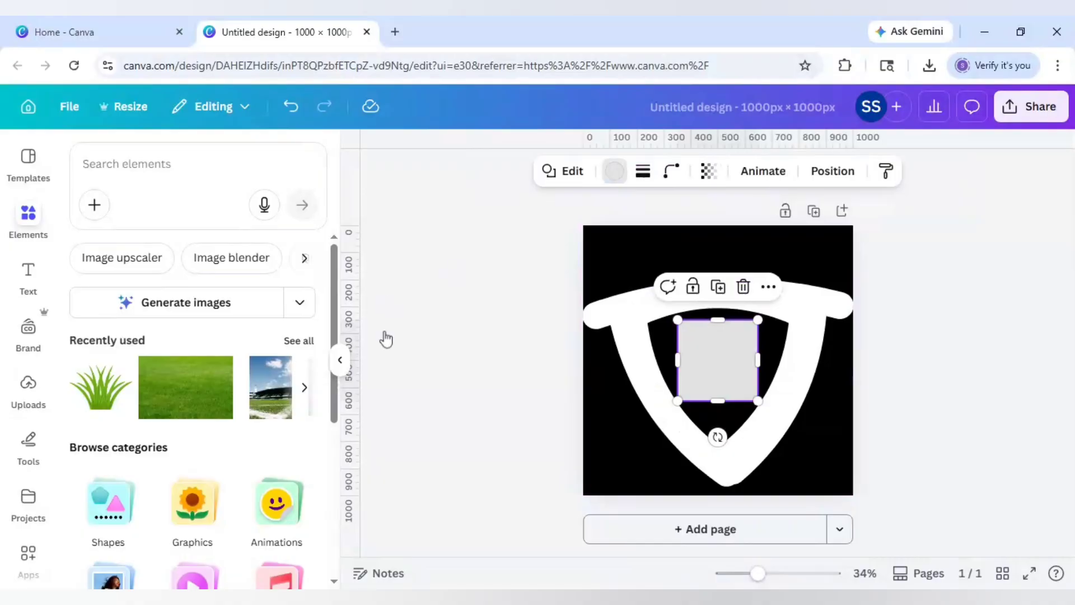
left_click(300, 435)
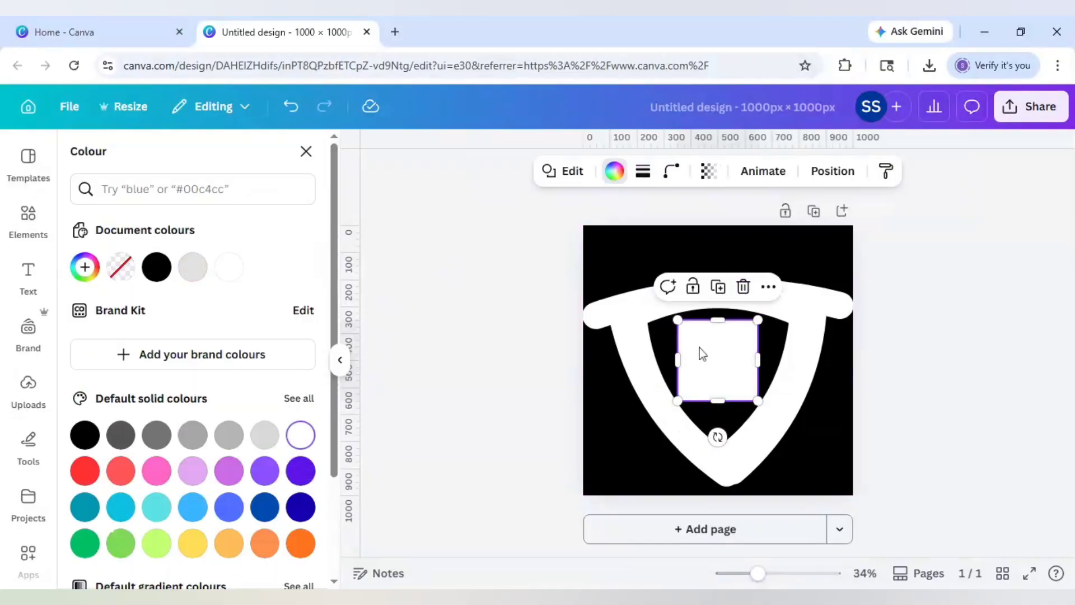
left_click_drag(700, 349, 879, 264)
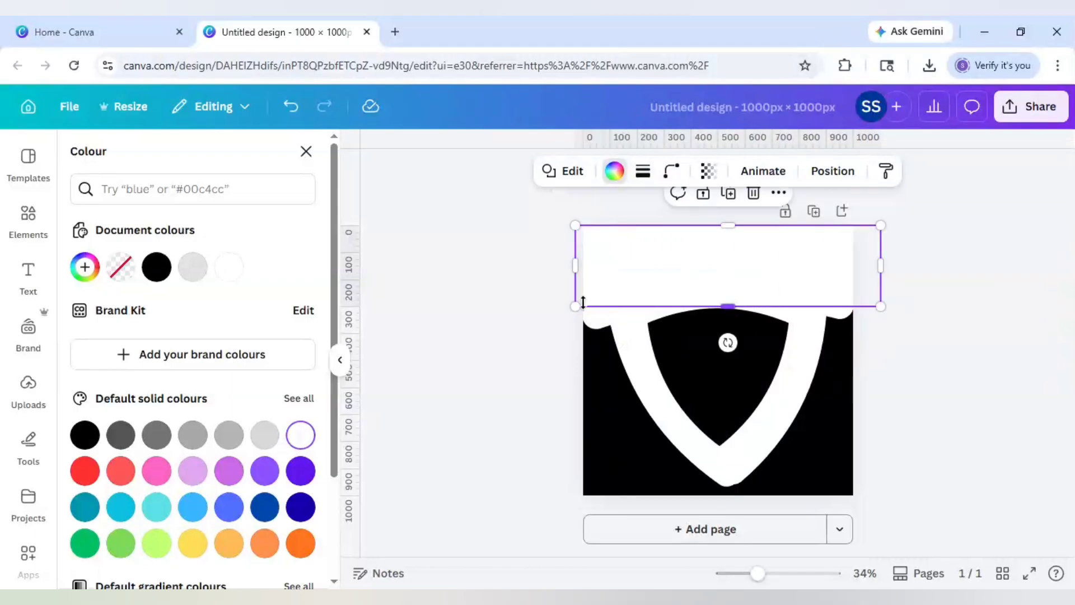
left_click_drag(728, 342, 773, 384)
left_click_drag(678, 229, 676, 211)
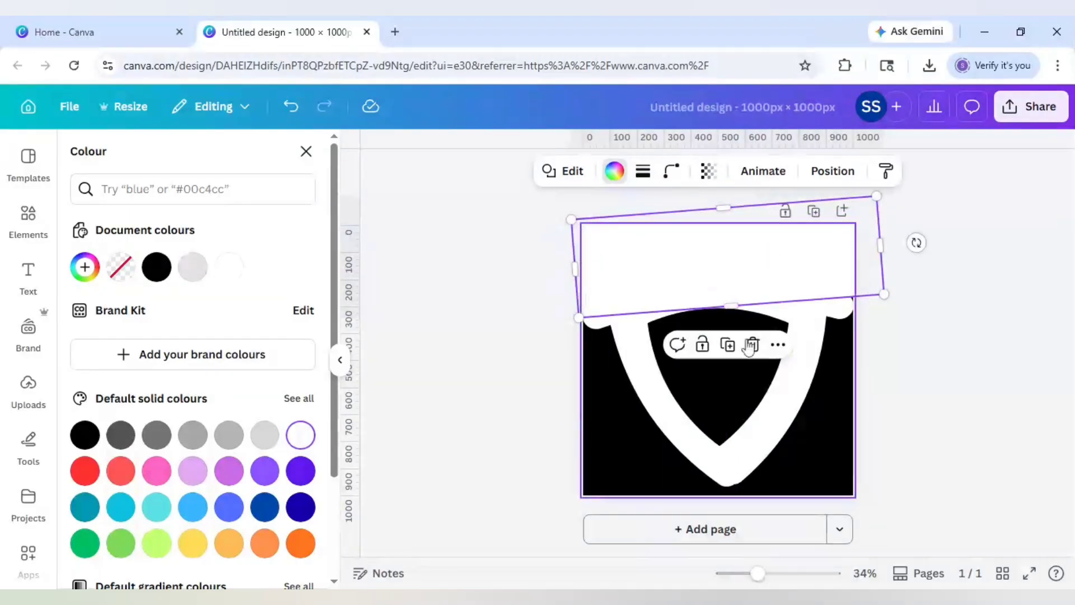
left_click_drag(917, 242, 927, 246)
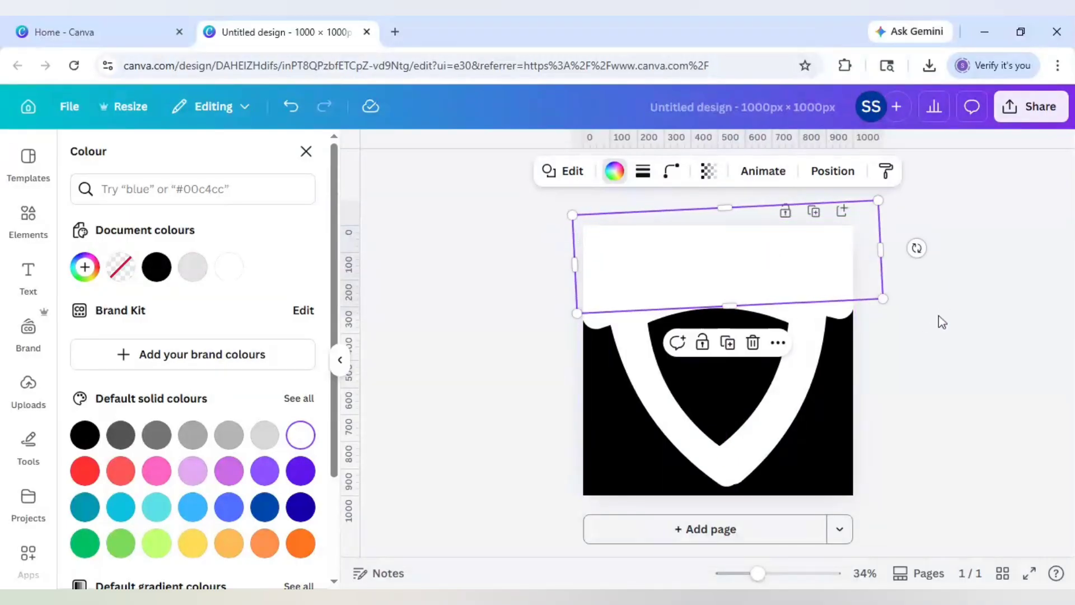
- Duplicate the white rectangle twice, rotating the copies (one about -60°) to cover the sides
left_click(735, 343)
left_click_drag(764, 300, 869, 425)
left_click_drag(846, 473, 921, 432)
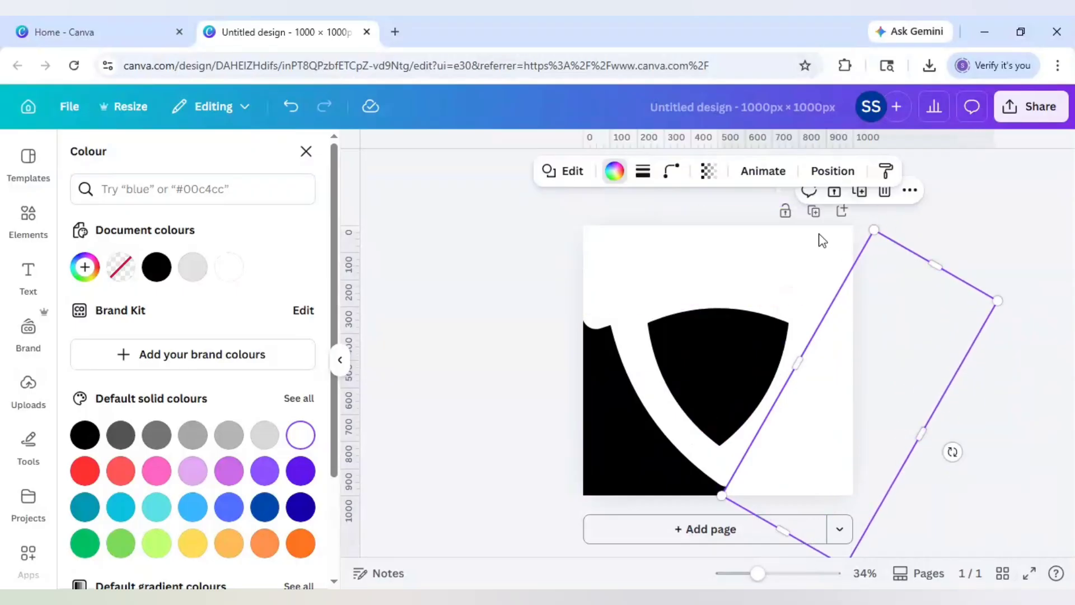
left_click(859, 191)
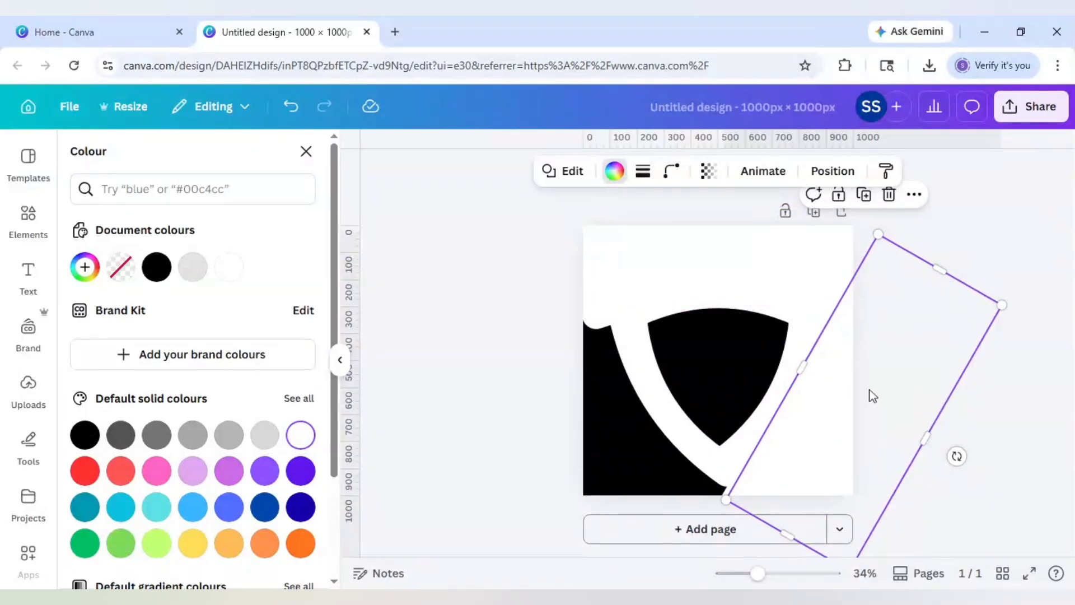
left_click_drag(872, 395, 644, 399)
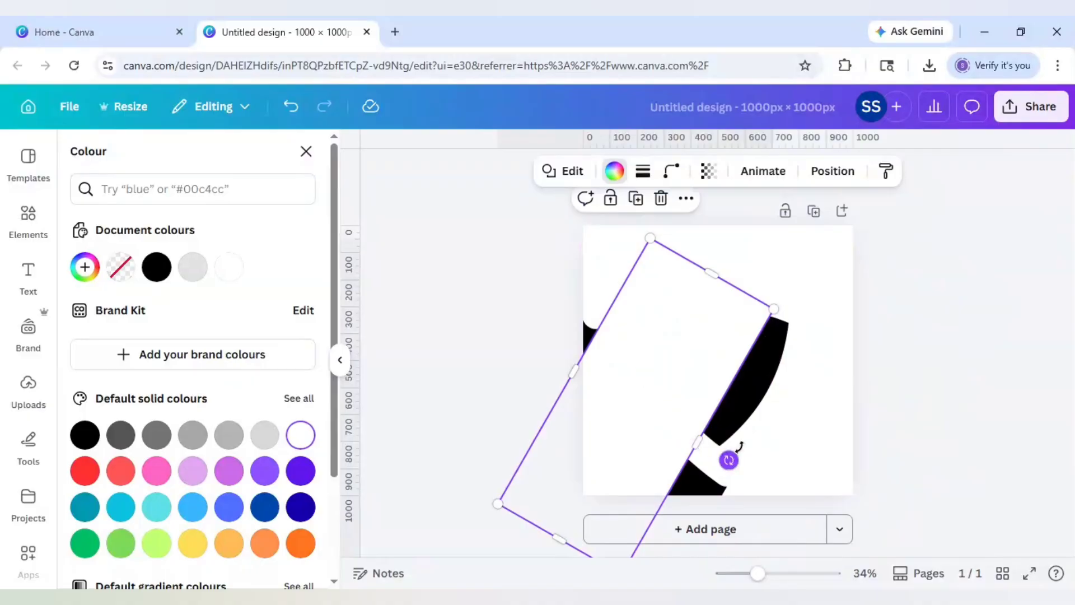
left_click_drag(739, 447, 713, 353)
left_click_drag(655, 432, 623, 446)
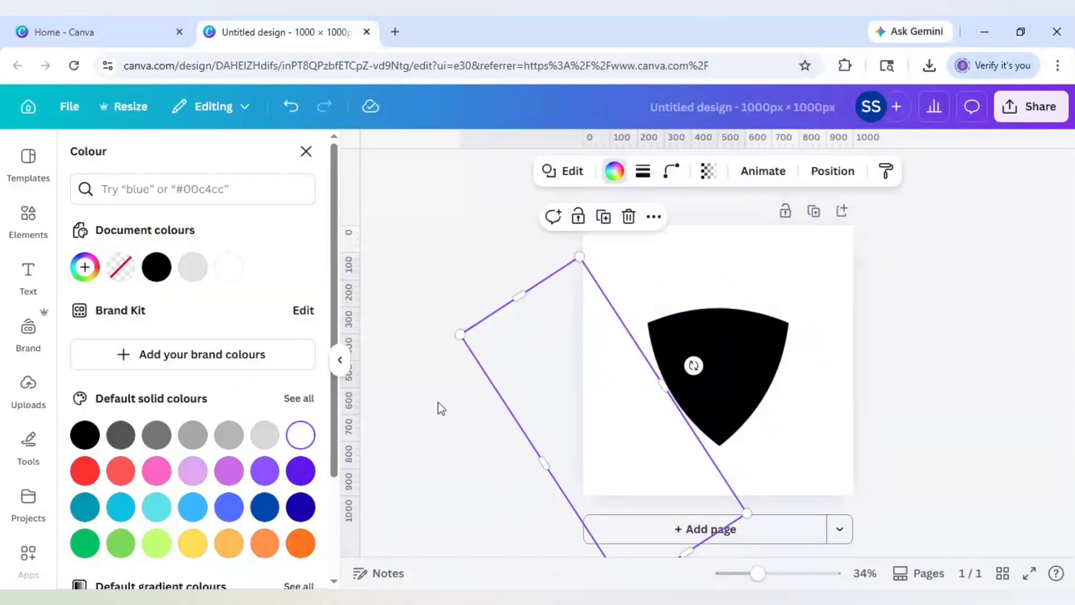
left_click(438, 403)
left_click(875, 367)
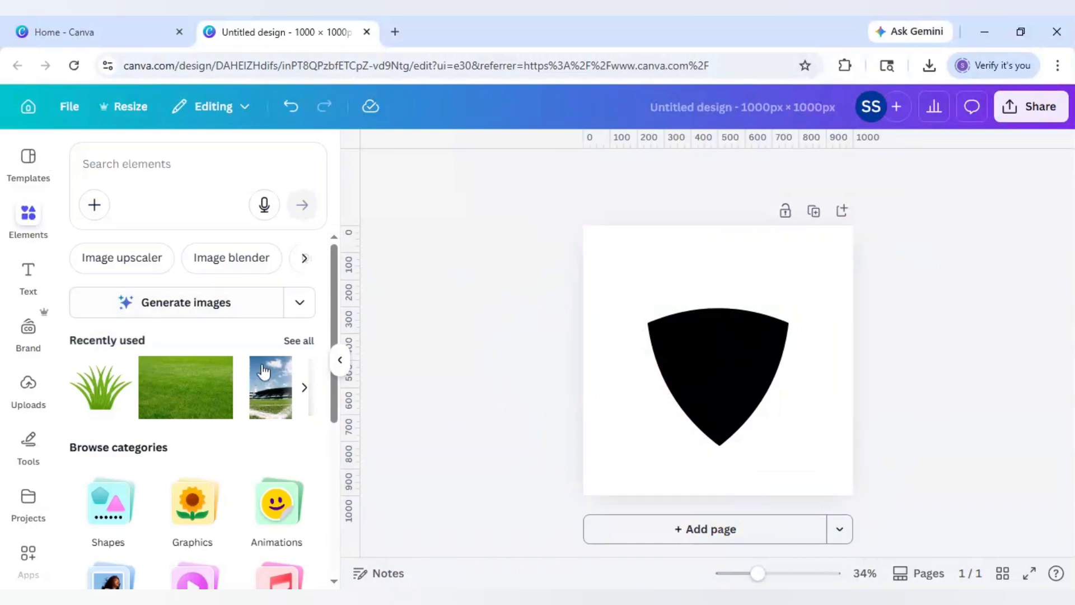
- Browse all recently used images and view the football player photo's details
left_click(305, 341)
left_click(177, 492)
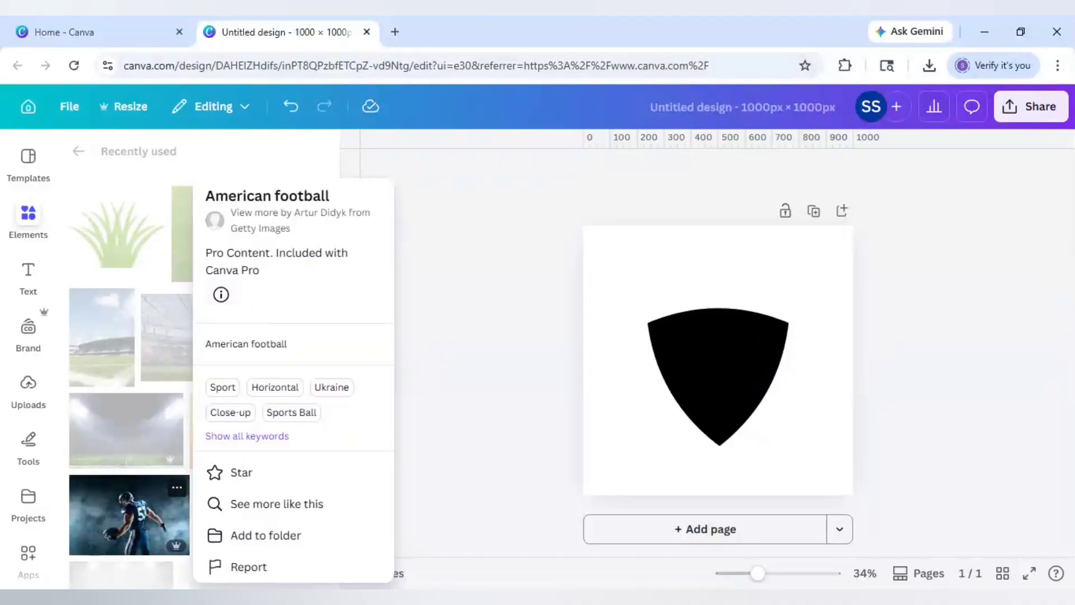
left_click(79, 150)
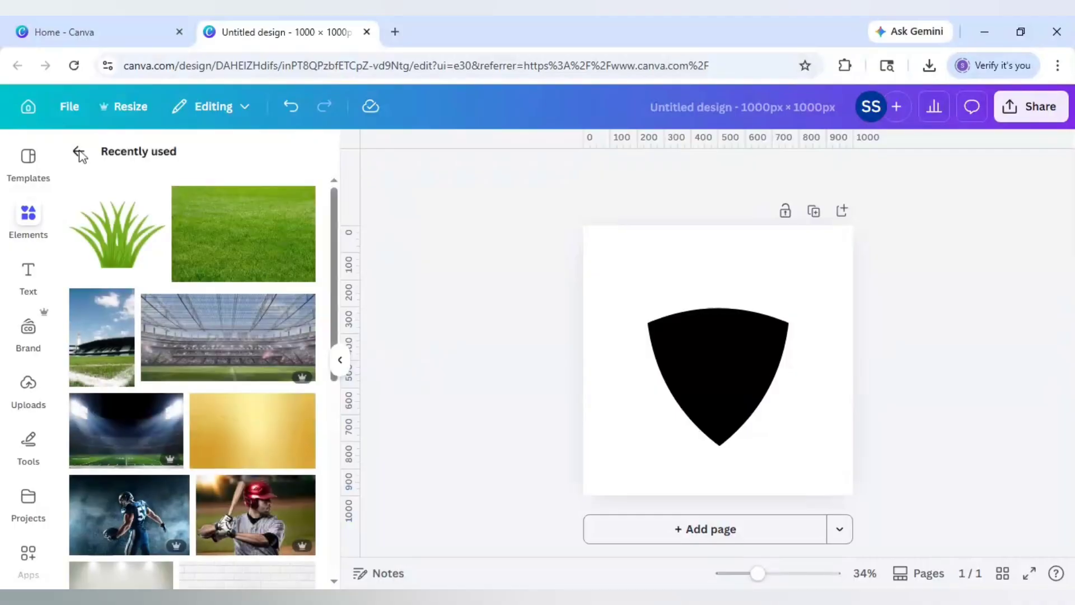
left_click(78, 150)
- Search photos for 'american football' and filter the results to Free
left_click(168, 164)
type("american footn")
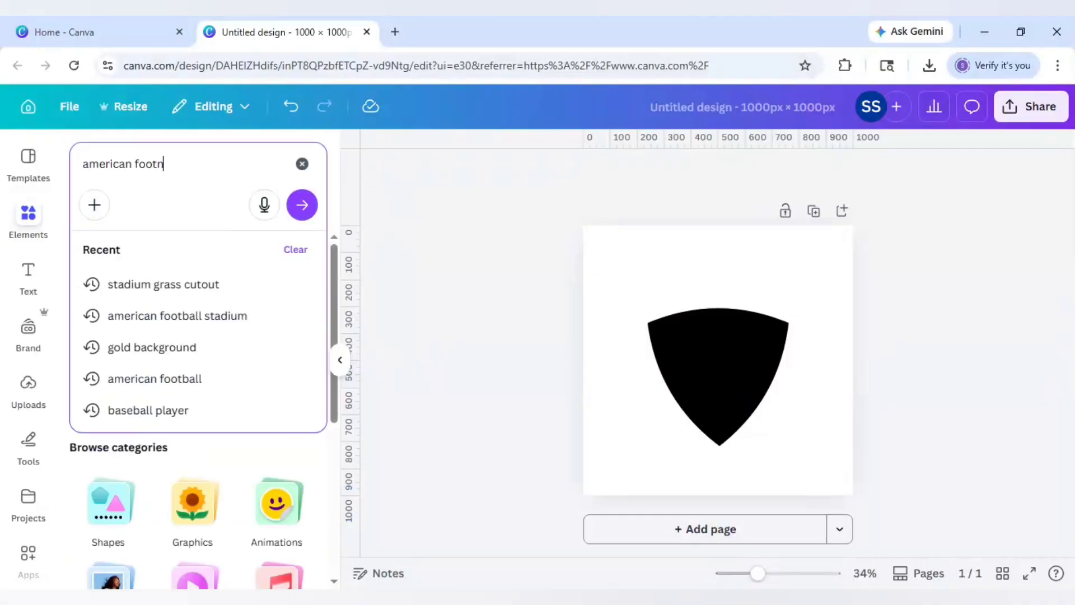
key("BackSpace")
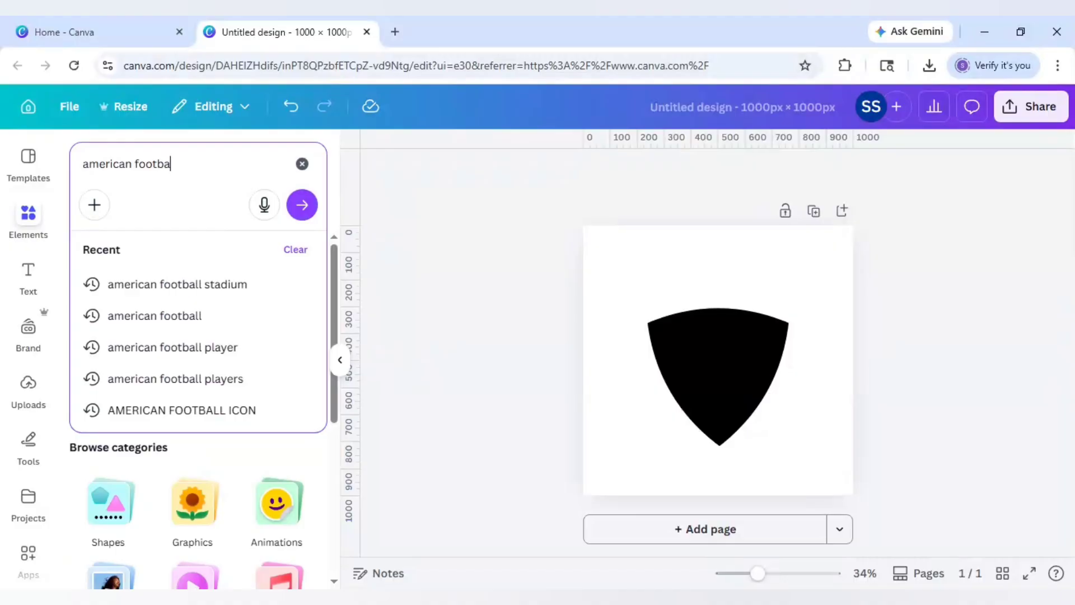
key("Return")
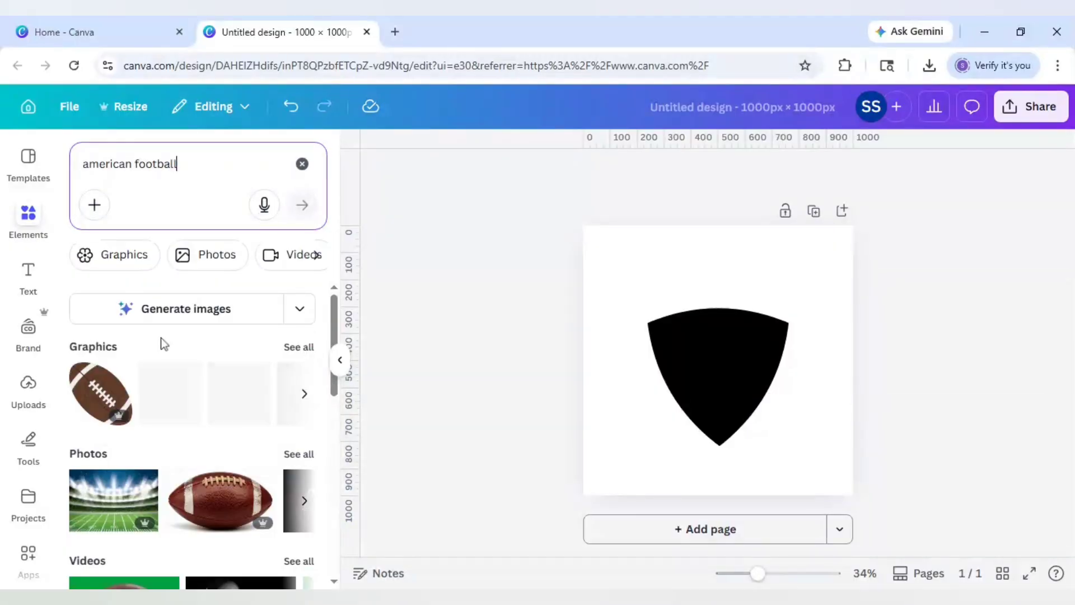
left_click(309, 458)
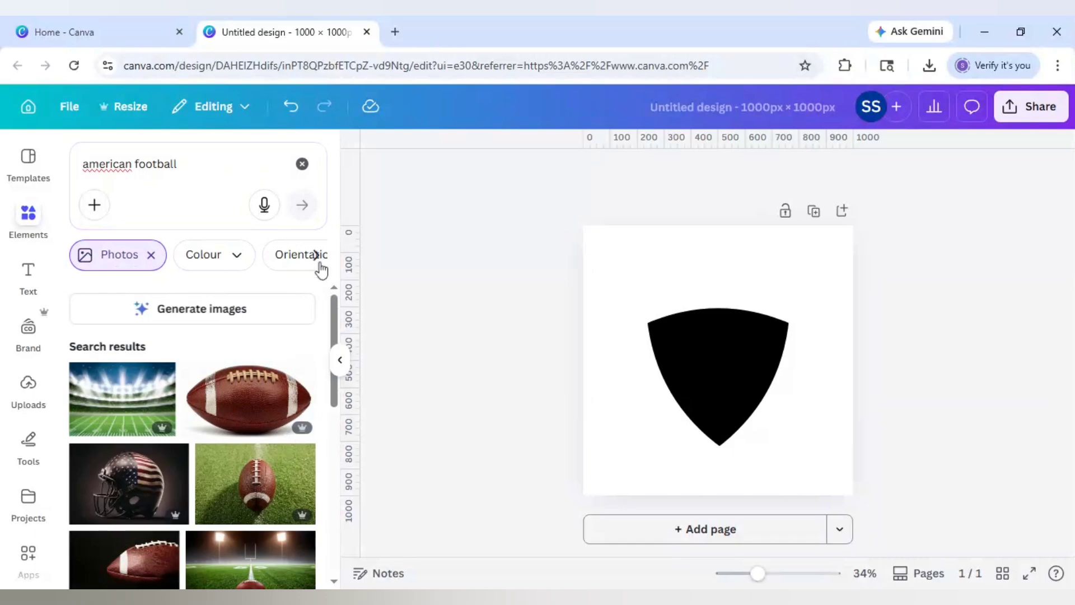
left_click(316, 256)
left_click(245, 263)
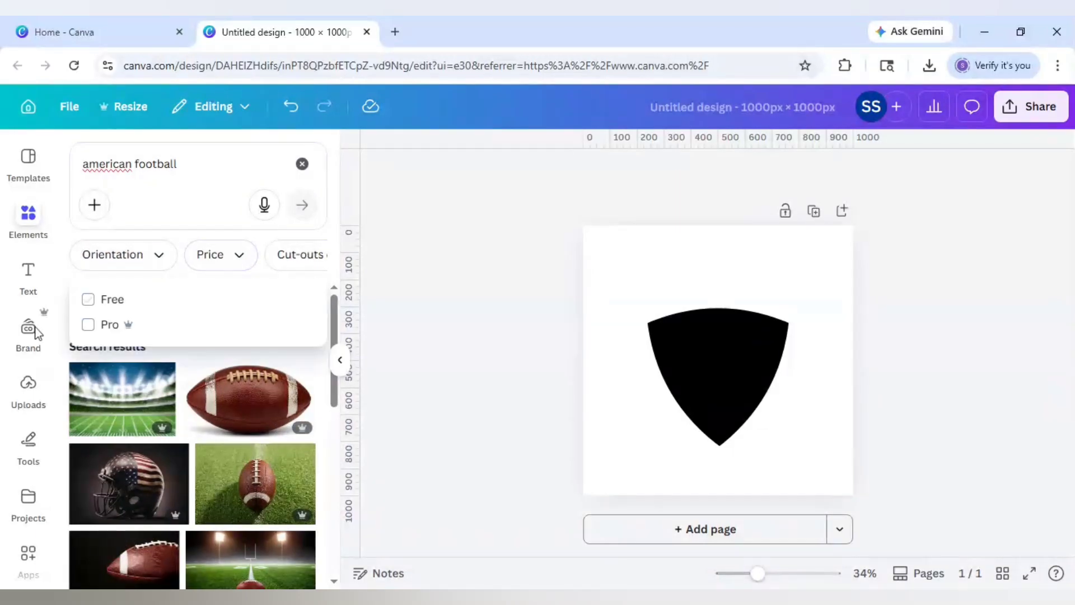
left_click(88, 302)
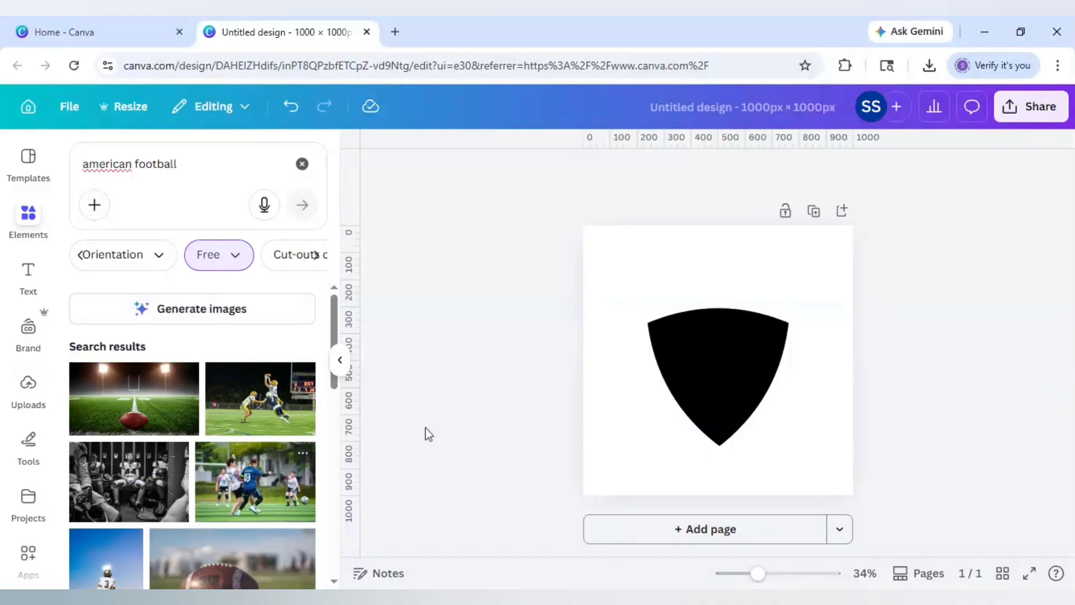
- Clear the american football search and return to the docked elements panel
left_click(24, 219)
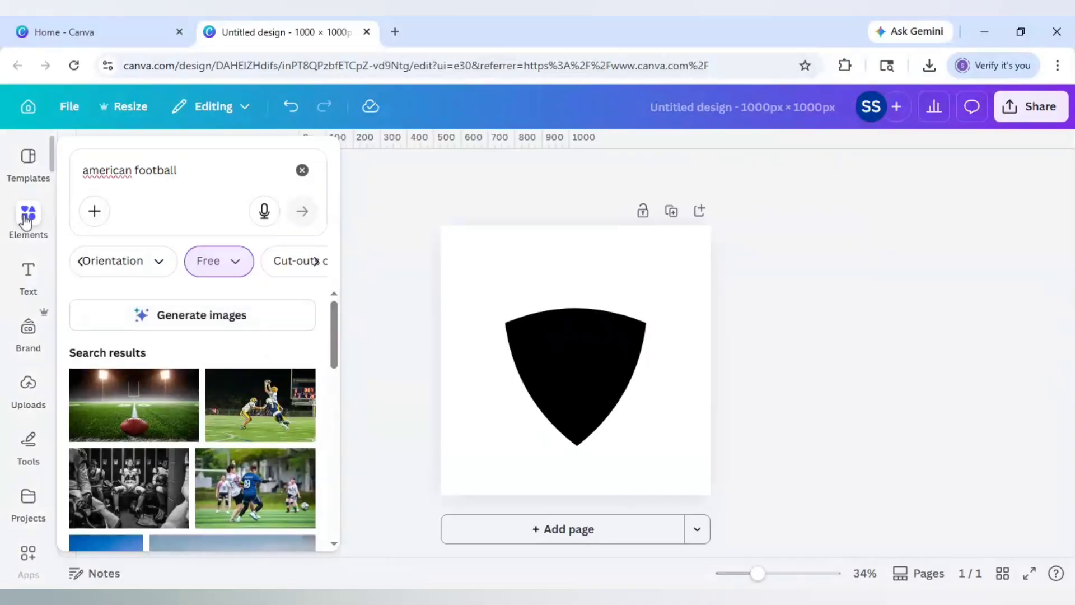
left_click(302, 170)
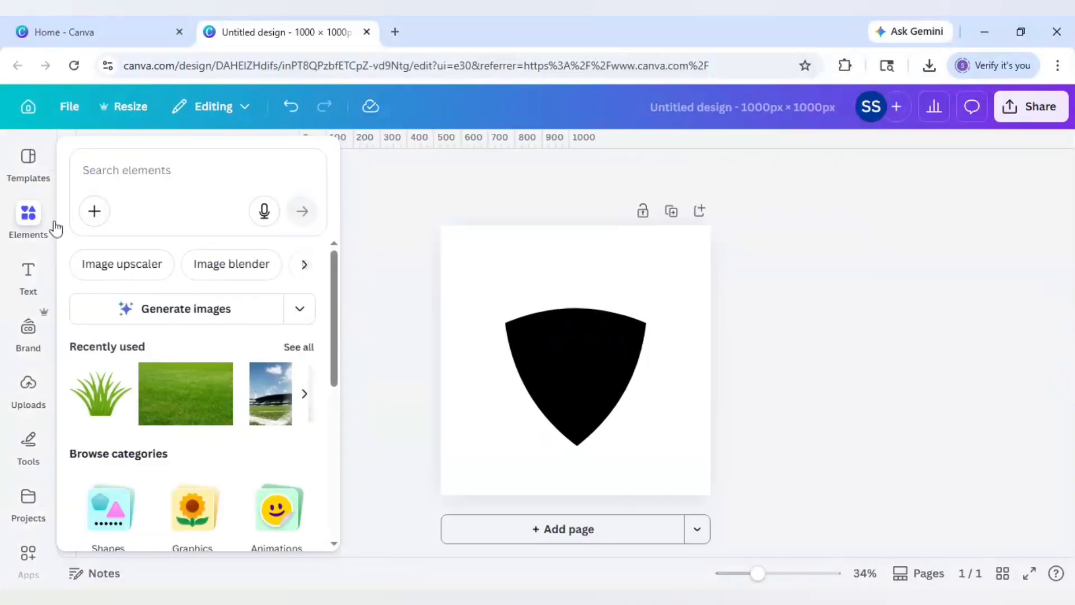
left_click(35, 221)
- Add the football player photo from Recently used and set its transparency to 63
left_click(304, 394)
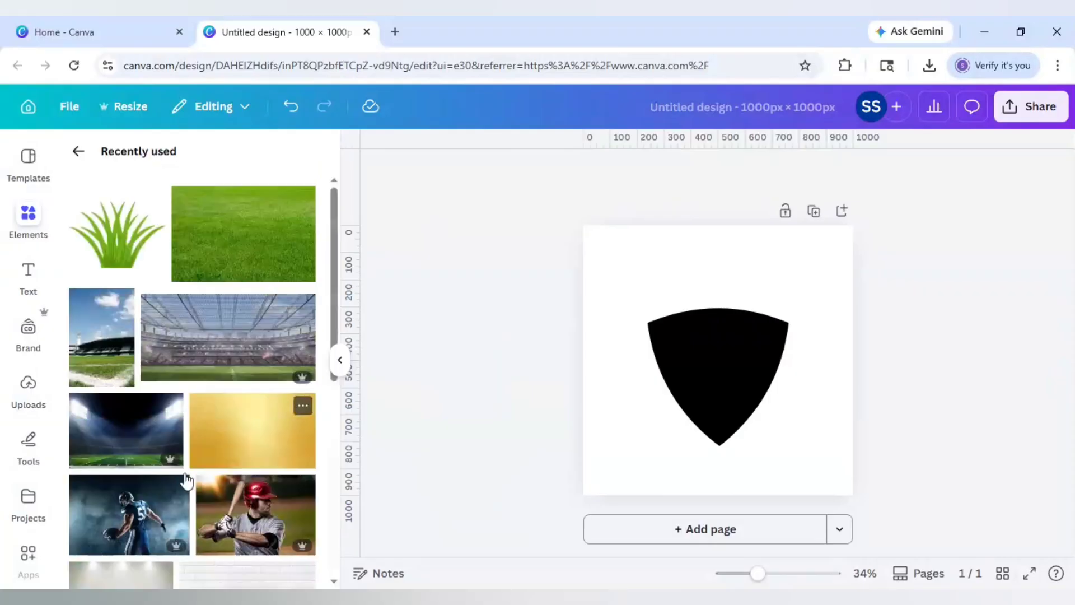
left_click(154, 512)
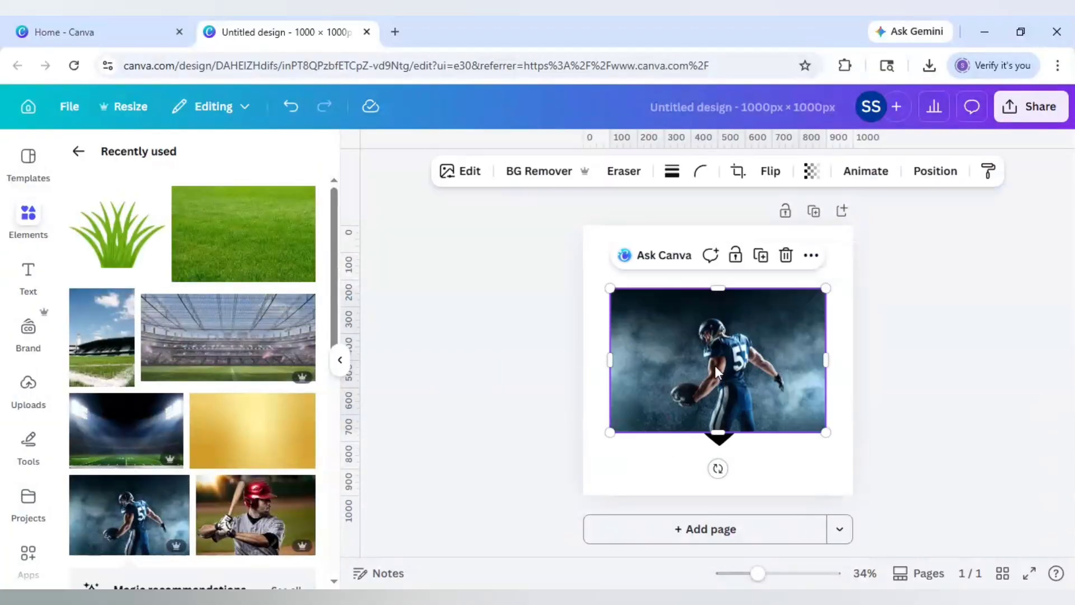
left_click_drag(714, 366, 695, 343)
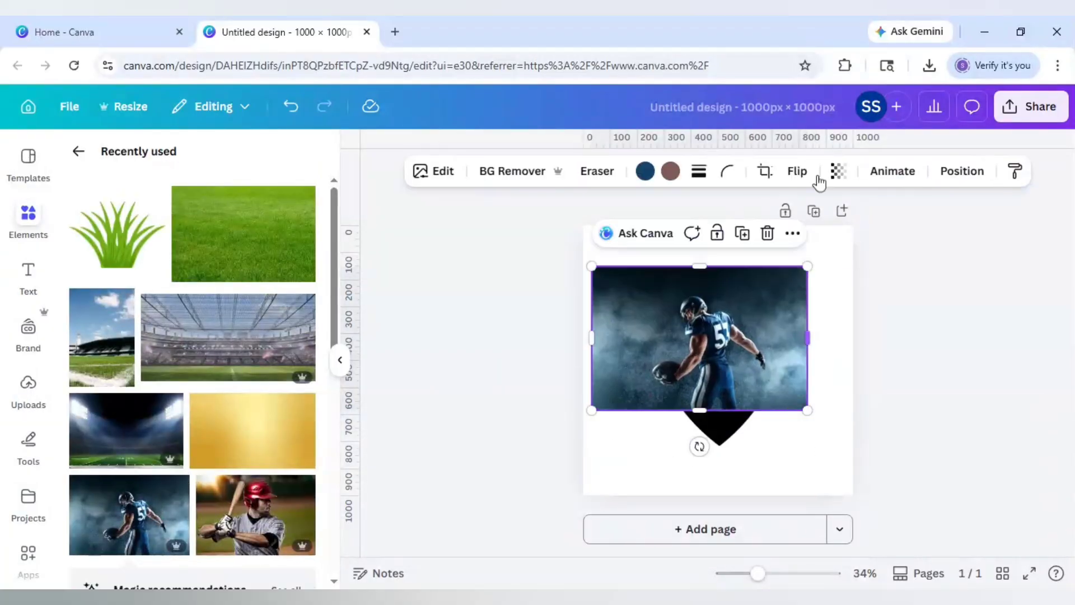
left_click(841, 172)
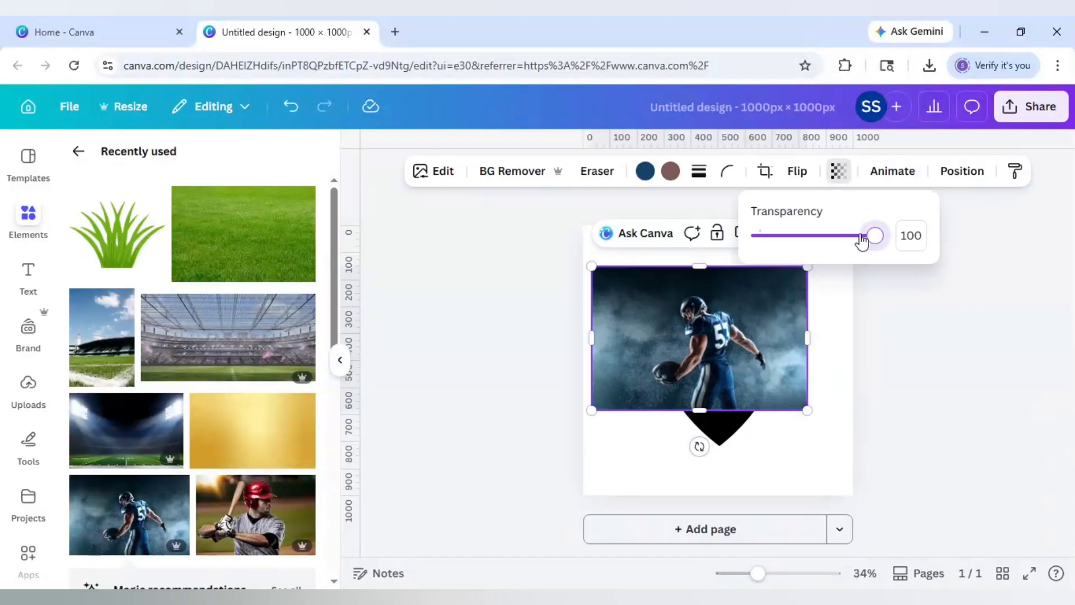
left_click_drag(862, 241, 828, 240)
- Enlarge and reposition the player photo until it covers the whole page
left_click_drag(808, 411, 880, 459)
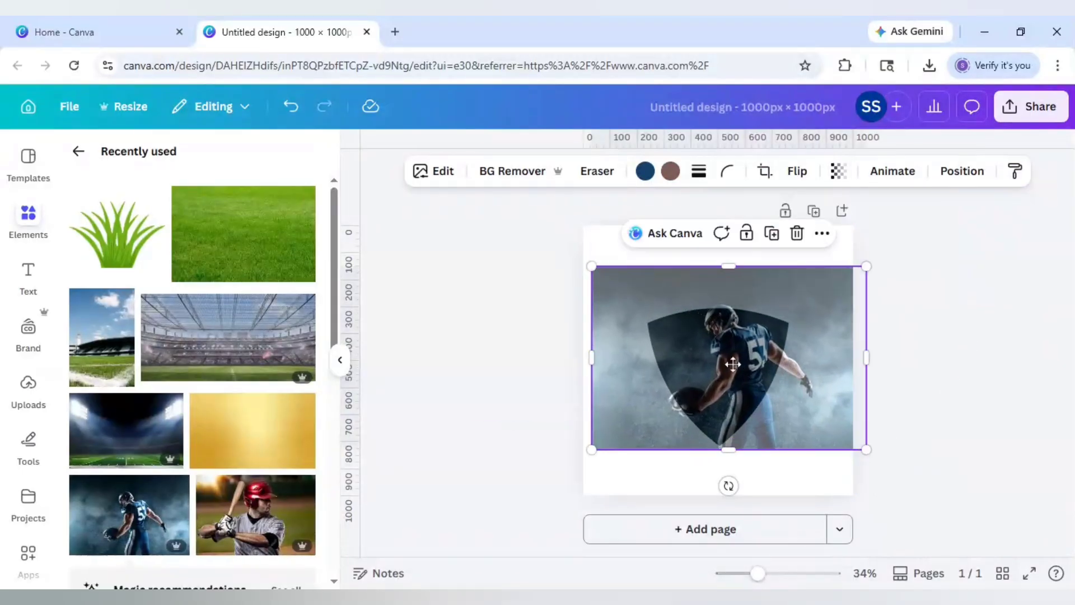
left_click_drag(732, 364, 711, 360)
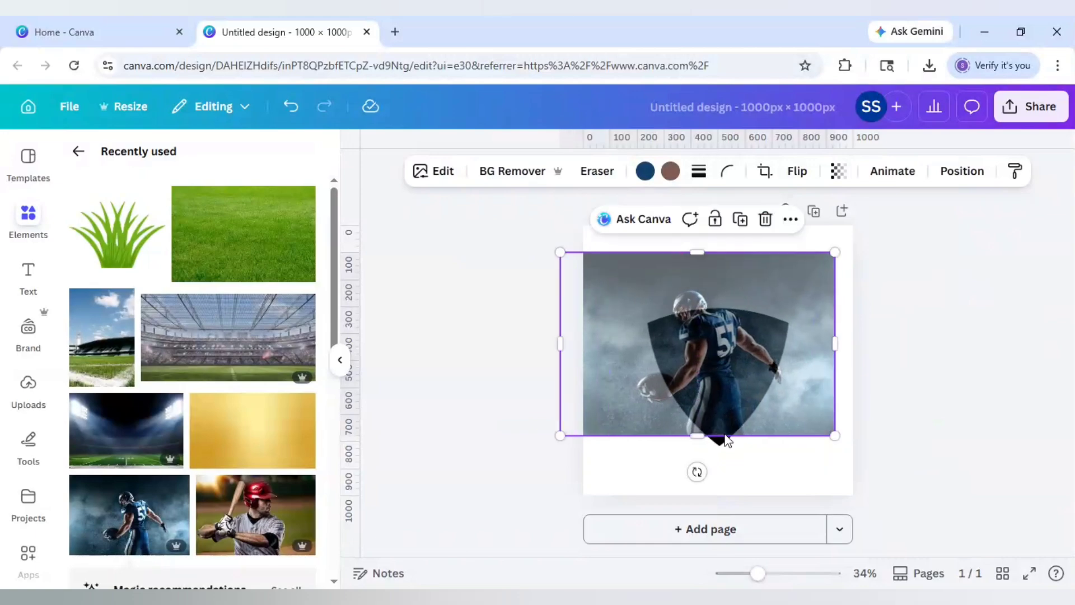
left_click_drag(835, 436, 877, 463)
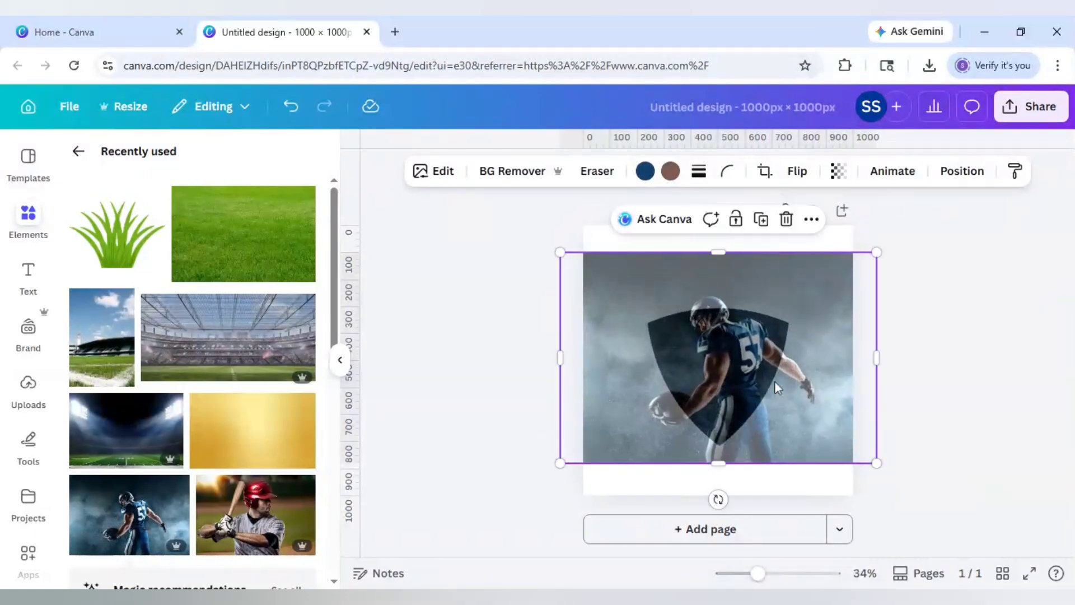
left_click_drag(777, 387, 771, 367)
mouse_move(871, 436)
left_mouse_down()
mouse_move(921, 464)
mouse_move(884, 445)
left_mouse_up()
left_click_drag(751, 377, 731, 372)
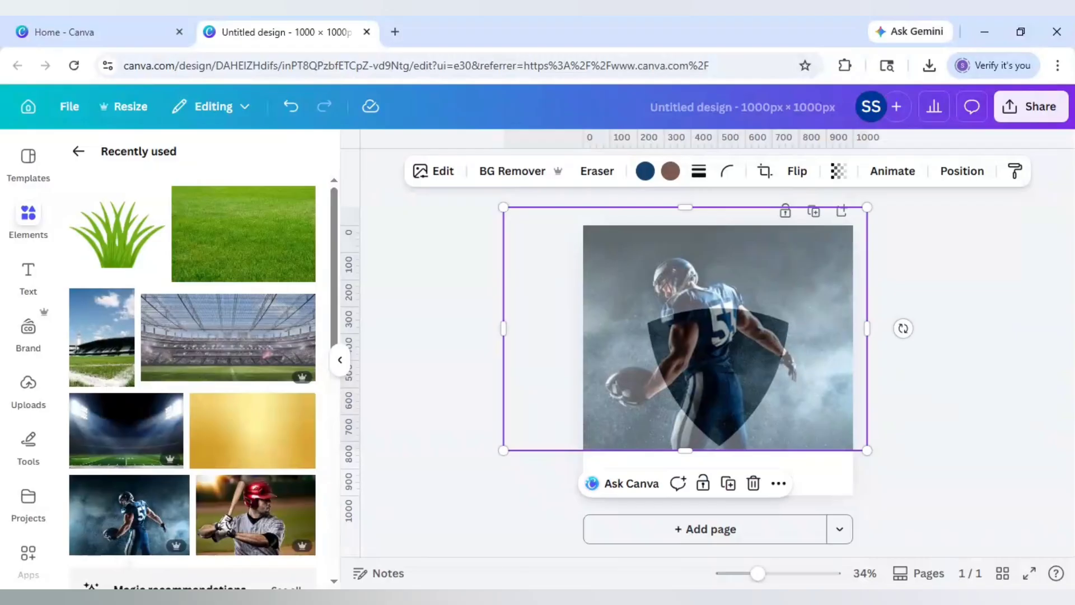
- Select all page elements and nudge them slightly down and back into place
key("ctrl+a")
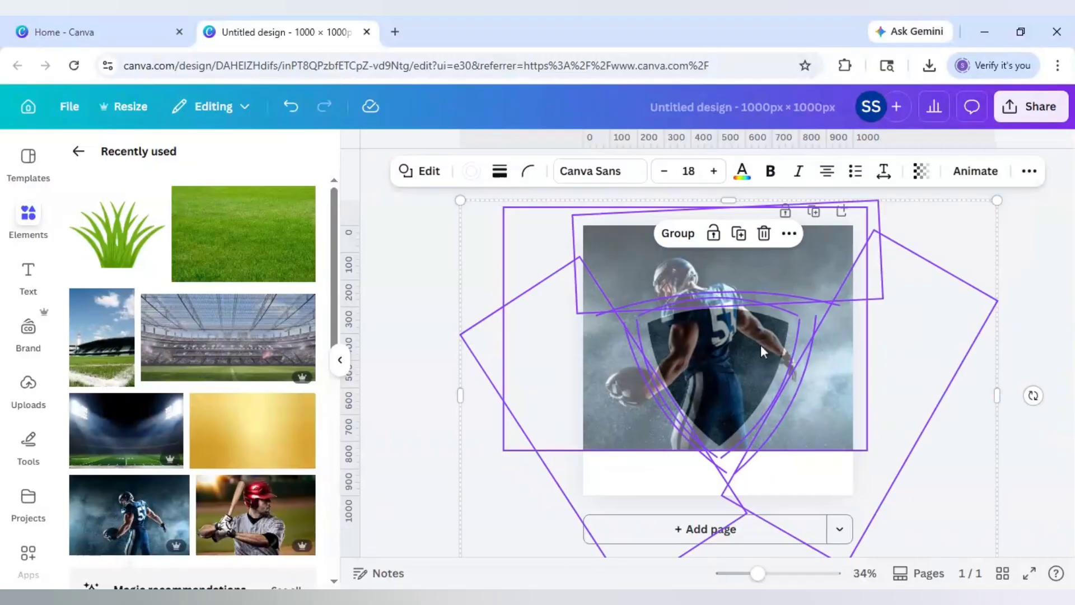
left_click_drag(761, 350, 759, 353)
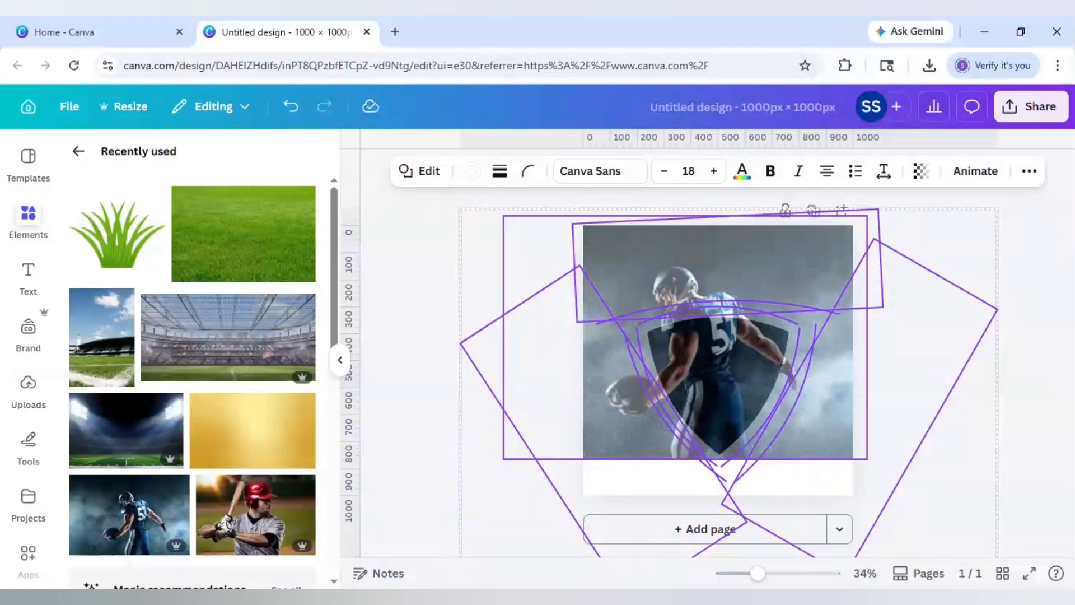
key("Up")
key("Up")
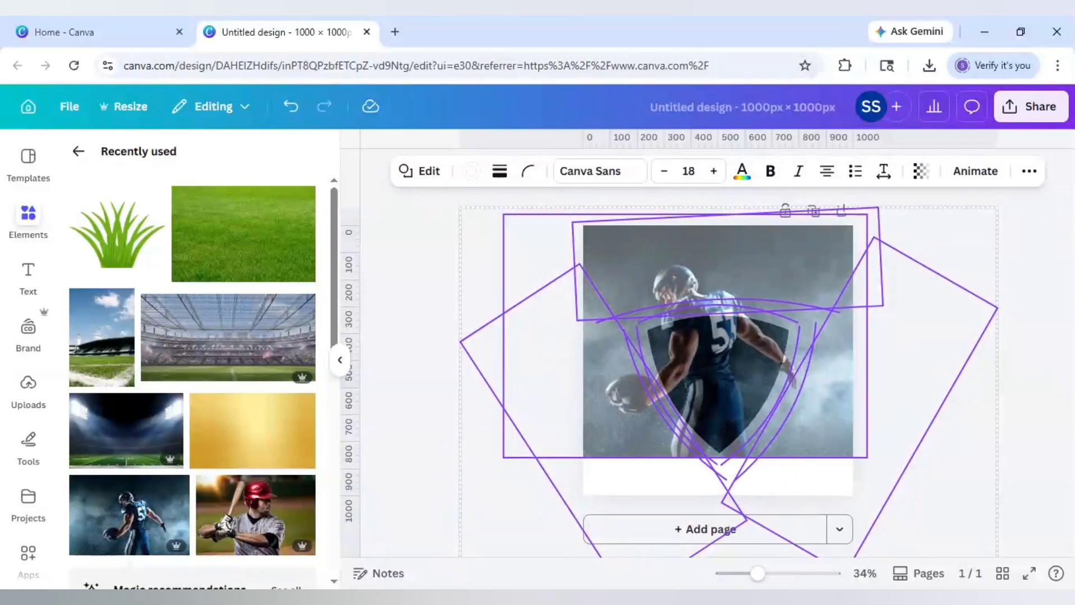
left_click(990, 375)
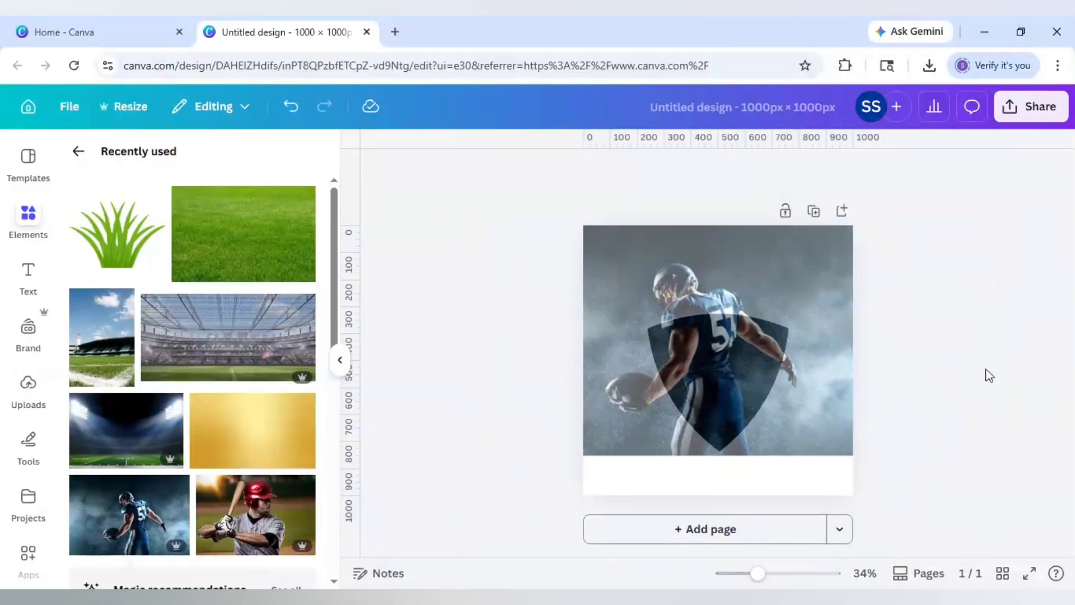
- Cut the player photo, paste it onto new page 2 at 100 transparency, and add page 3
left_click(667, 290)
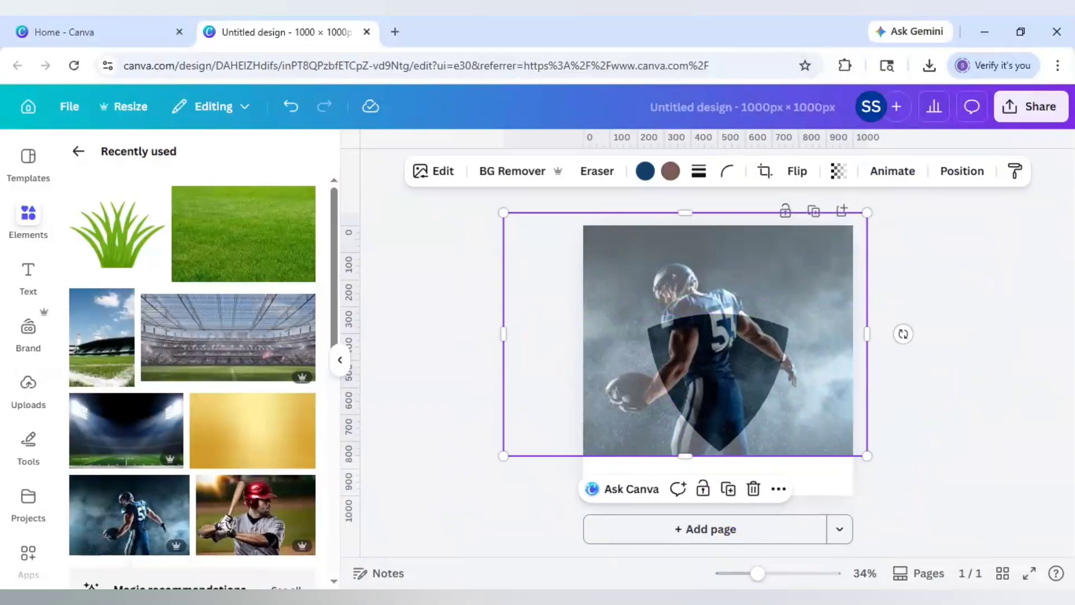
key("Delete")
left_click(717, 529)
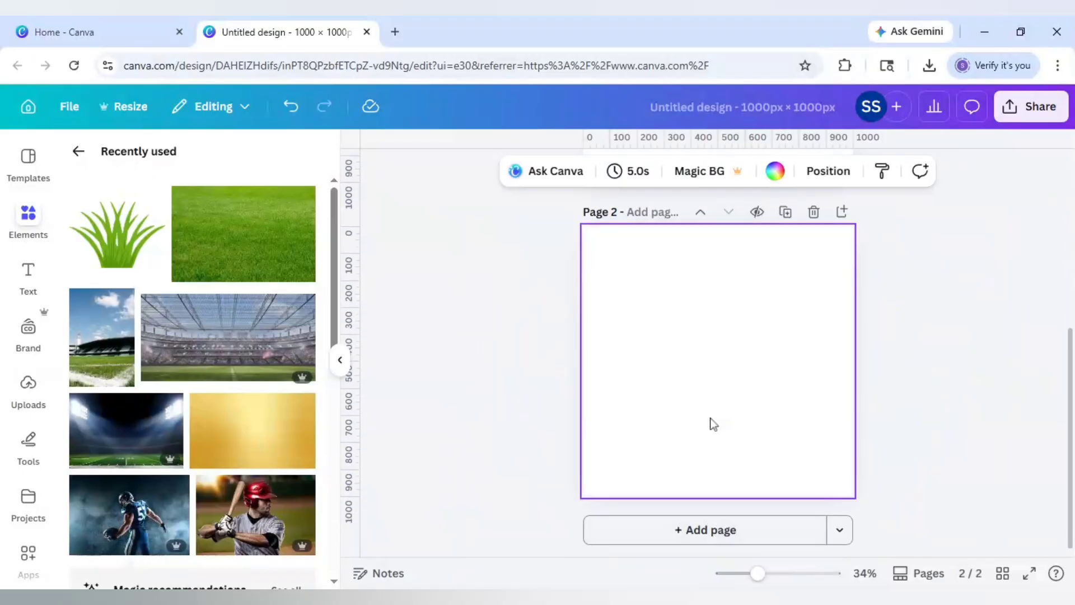
key("ctrl+v")
left_click(812, 171)
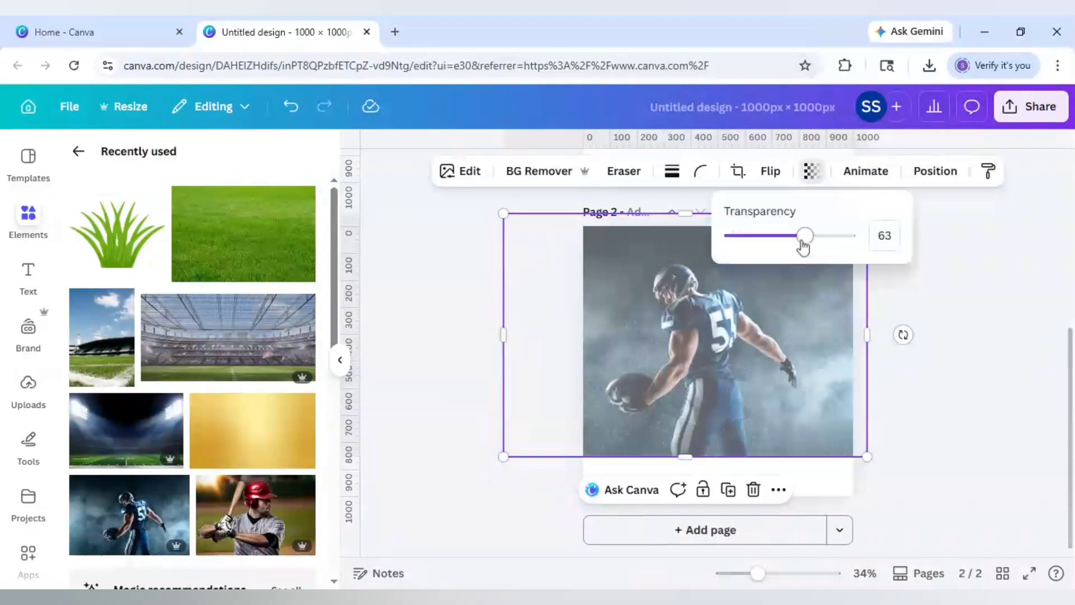
left_click_drag(806, 235, 919, 255)
left_click(948, 372)
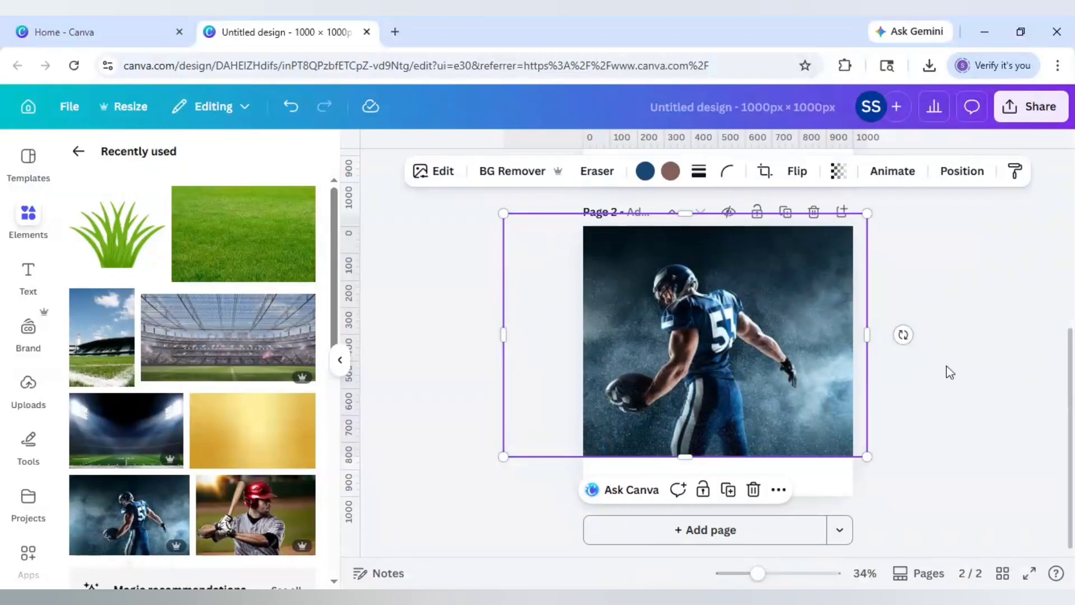
left_click(949, 372)
left_click(775, 538)
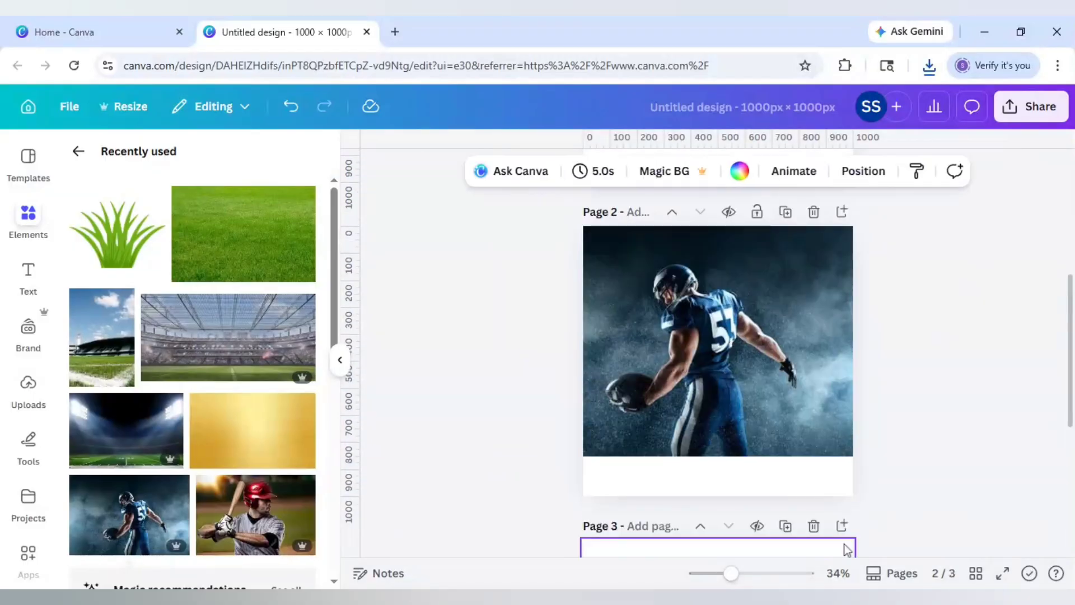
- Search photos for 'gold background' and add the gold glitter texture to page 3
left_click(78, 151)
left_click(239, 224)
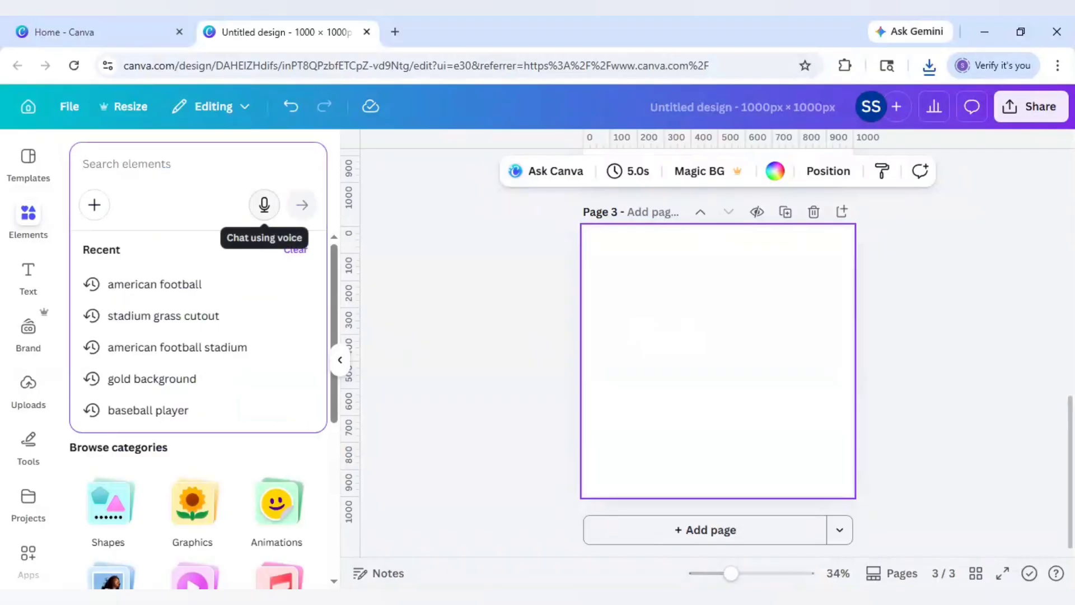
type("gold bac")
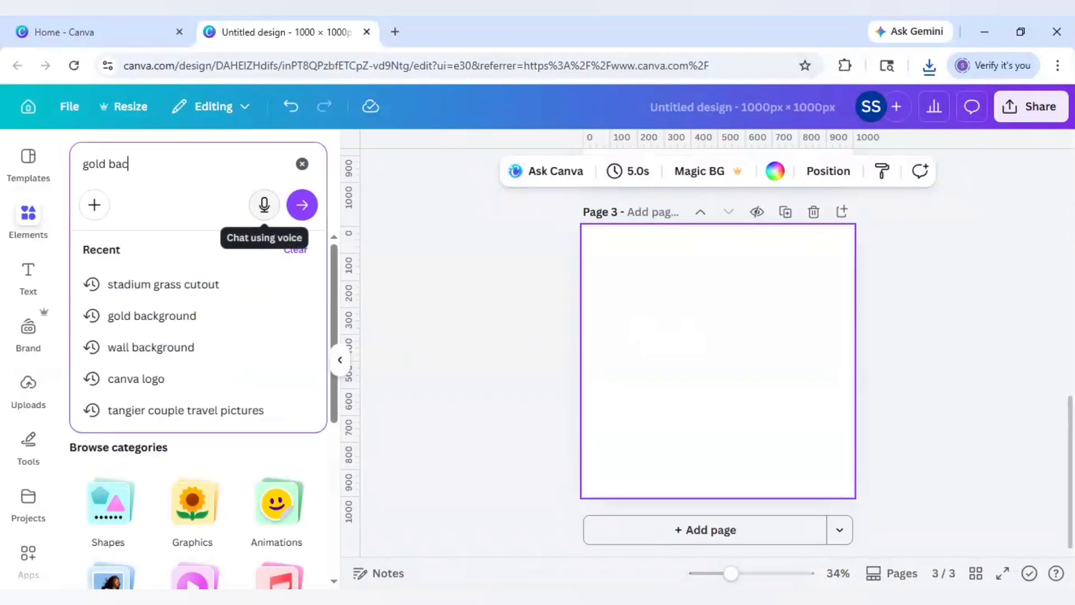
type("kground")
key("Return")
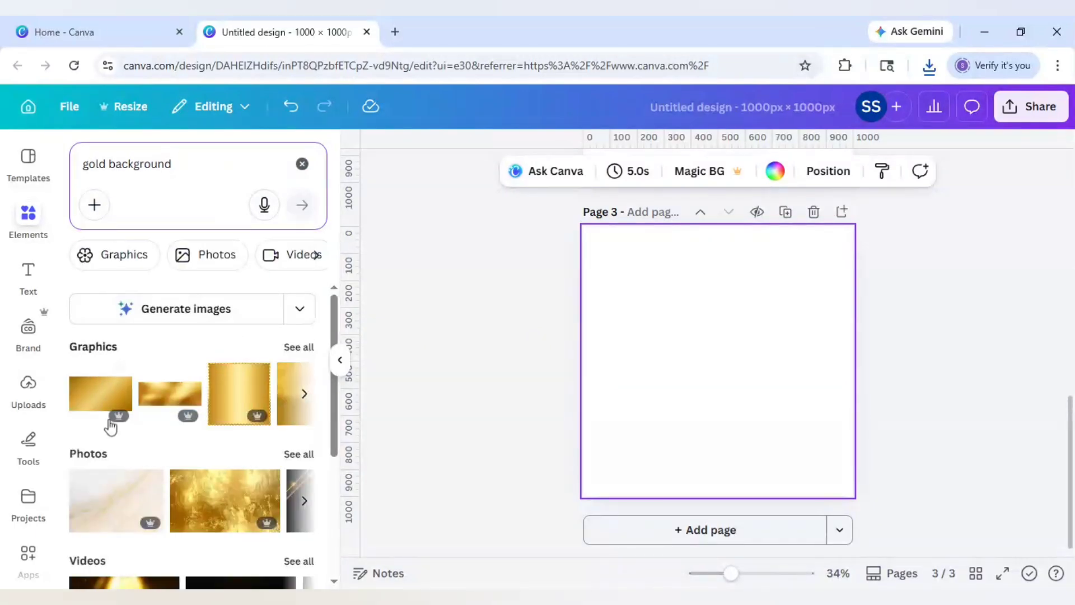
left_click(313, 454)
scroll(231, 420, "down", 2)
scroll(231, 421, "down", 10)
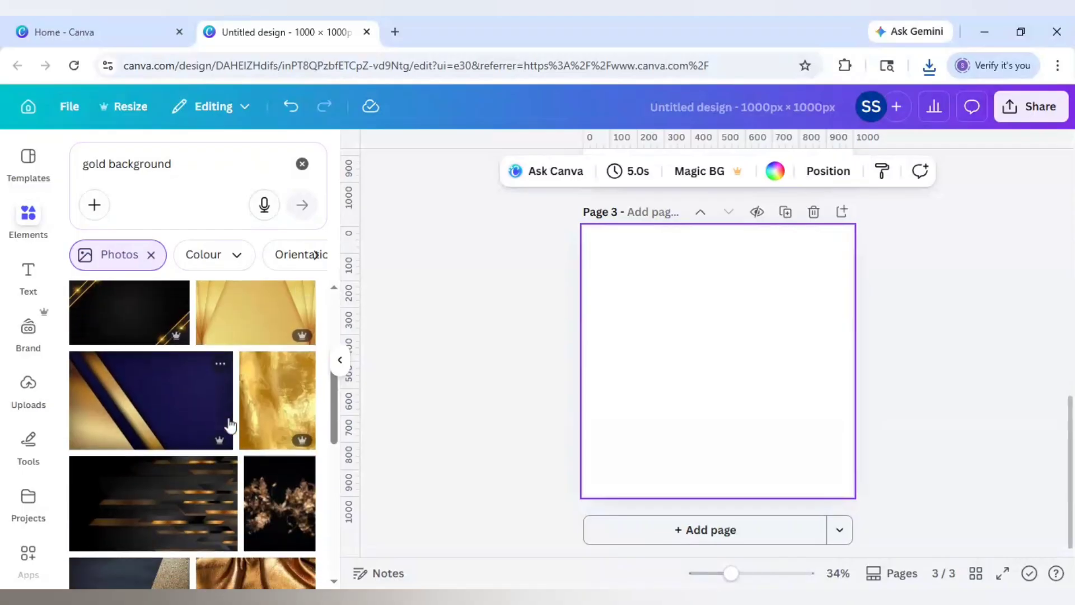
scroll(229, 421, "down", 3)
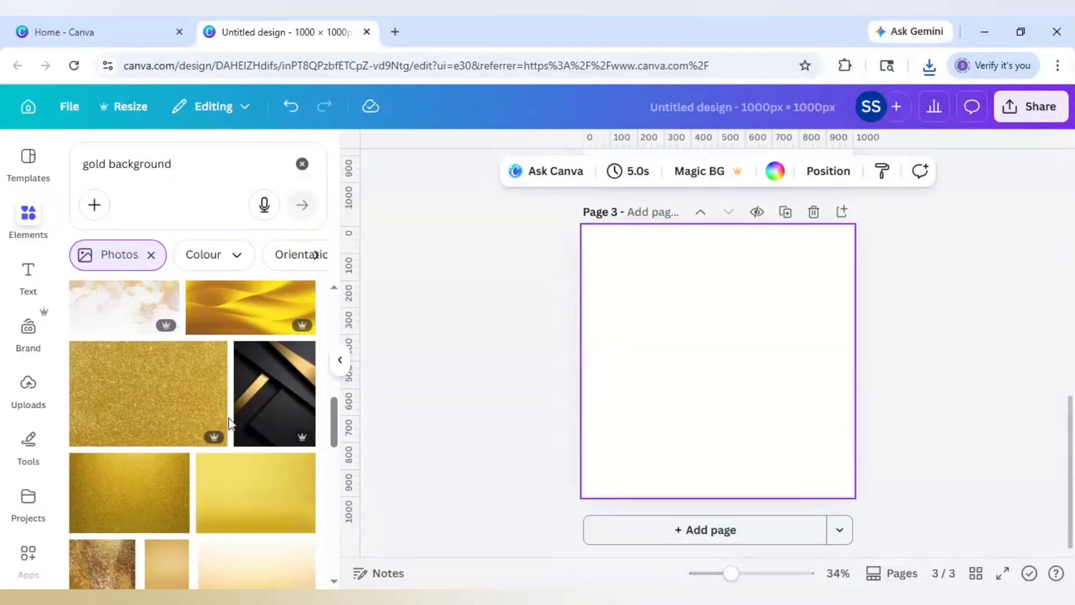
left_click(158, 505)
- Stretch the gold glitter photo outward from all four corners to cover page 3
left_click_drag(609, 435, 539, 479)
left_click_drag(828, 289, 907, 263)
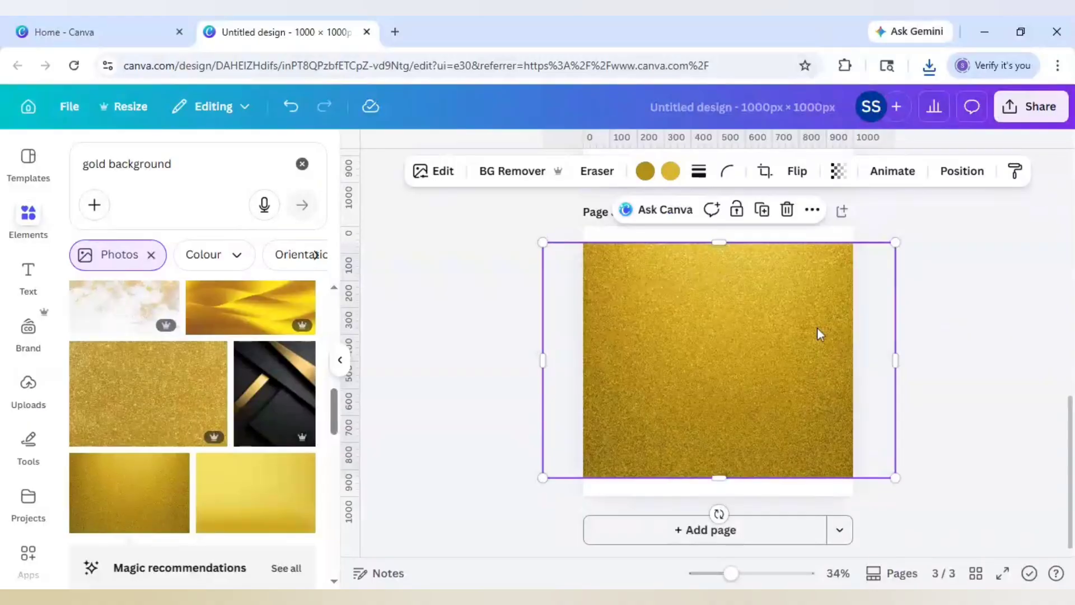
left_click_drag(895, 478, 937, 506)
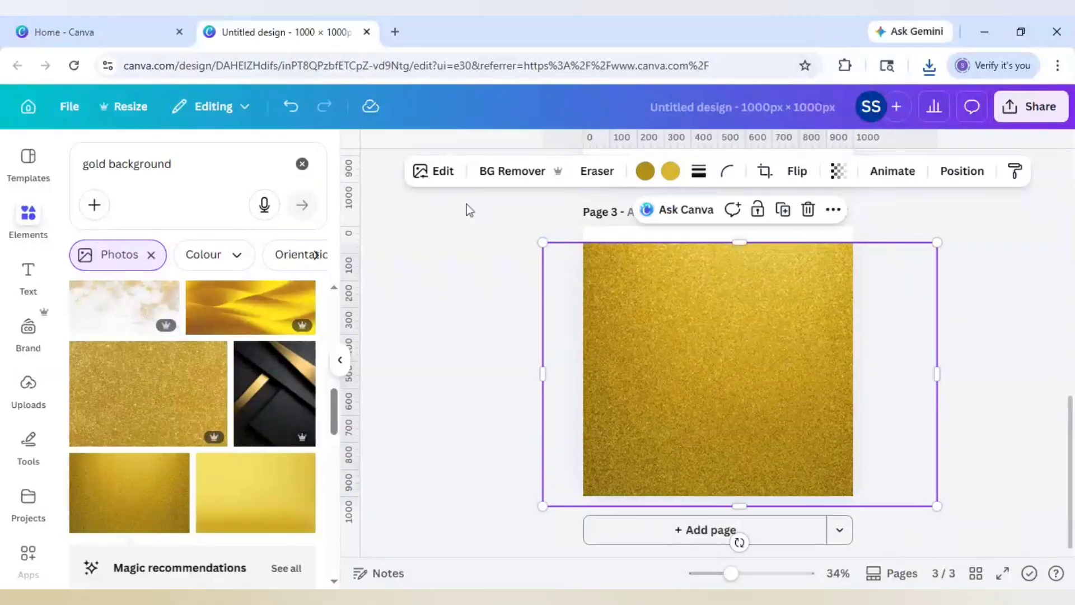
left_click_drag(543, 242, 506, 217)
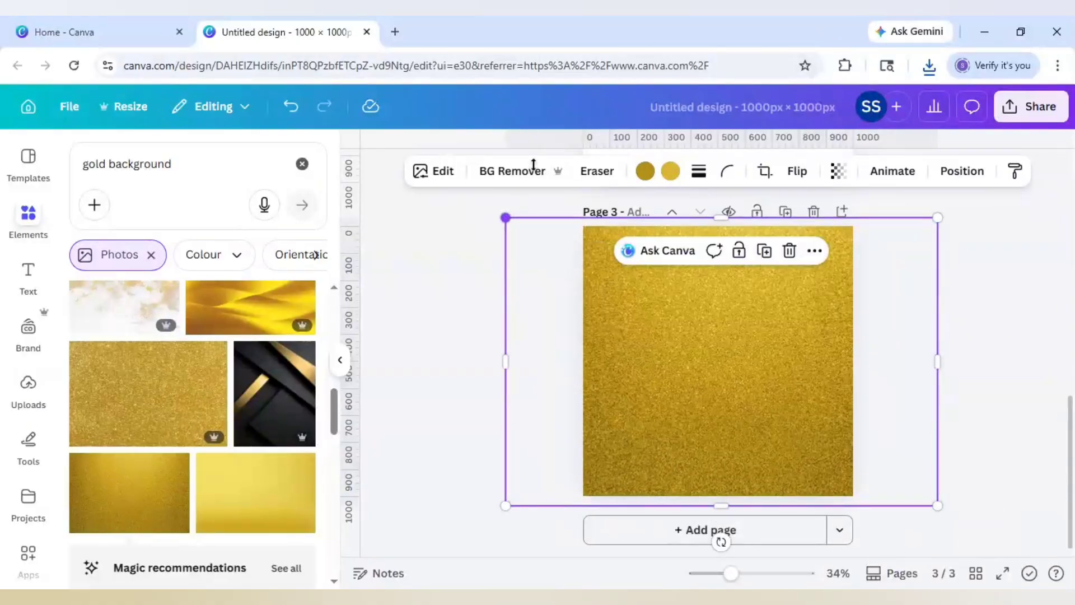
- Adjust the gold photo to brightness 16, saturation 23 and highlights 20
left_click(435, 178)
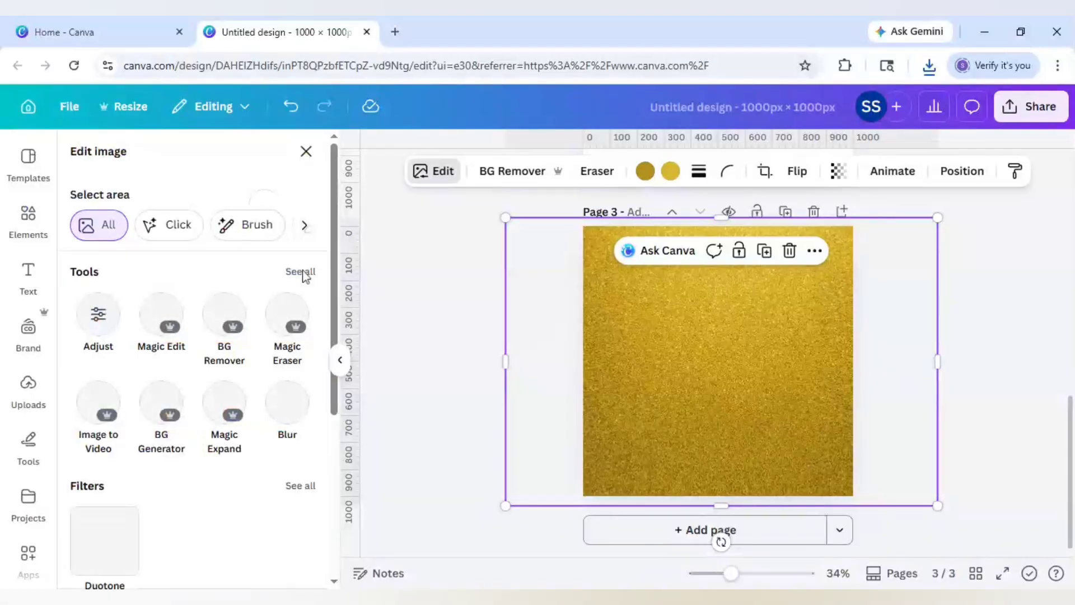
left_click(98, 315)
scroll(176, 337, "down", 2)
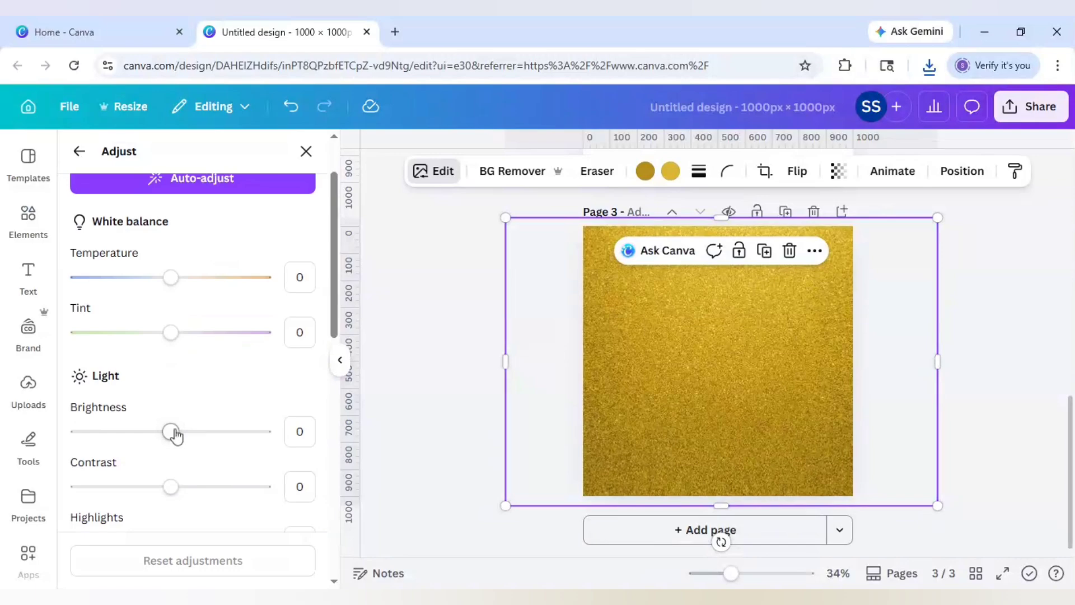
left_click_drag(188, 436, 199, 414)
scroll(199, 413, "down", 2)
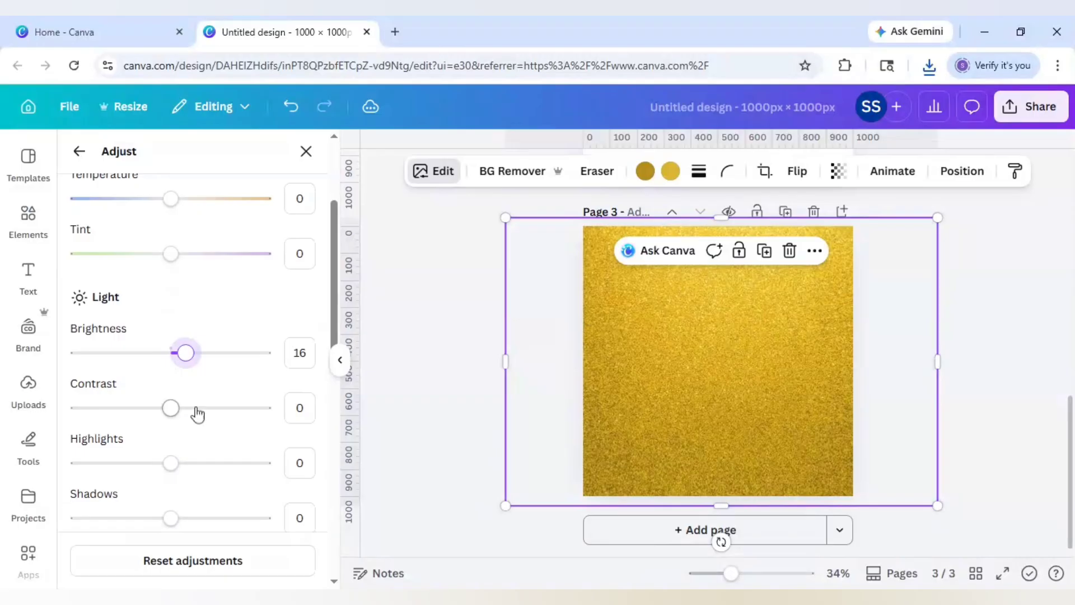
scroll(199, 413, "down", 4)
scroll(199, 413, "down", 4)
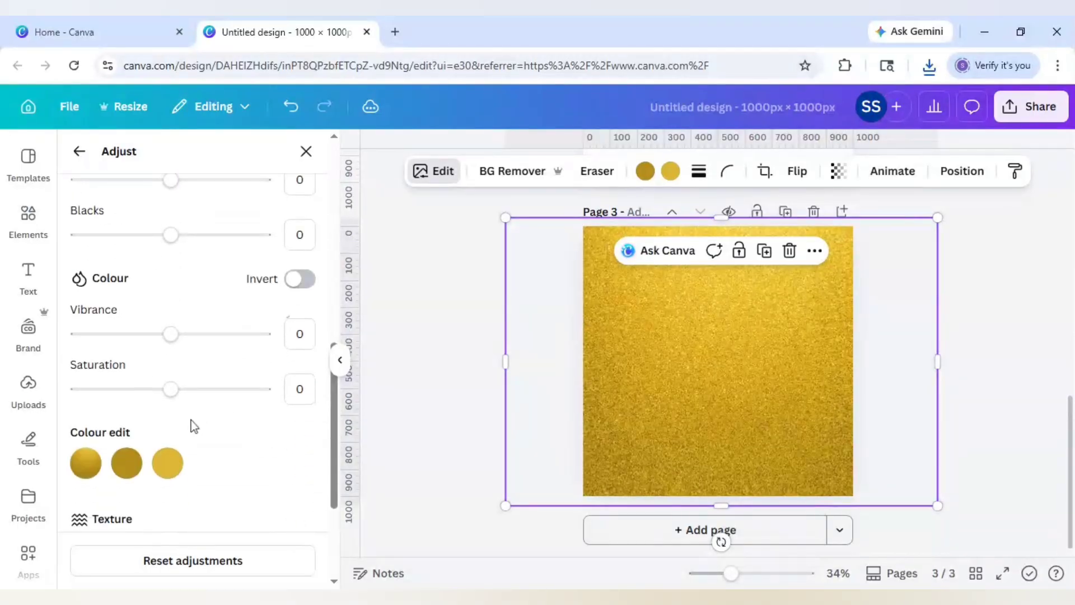
left_click(192, 390)
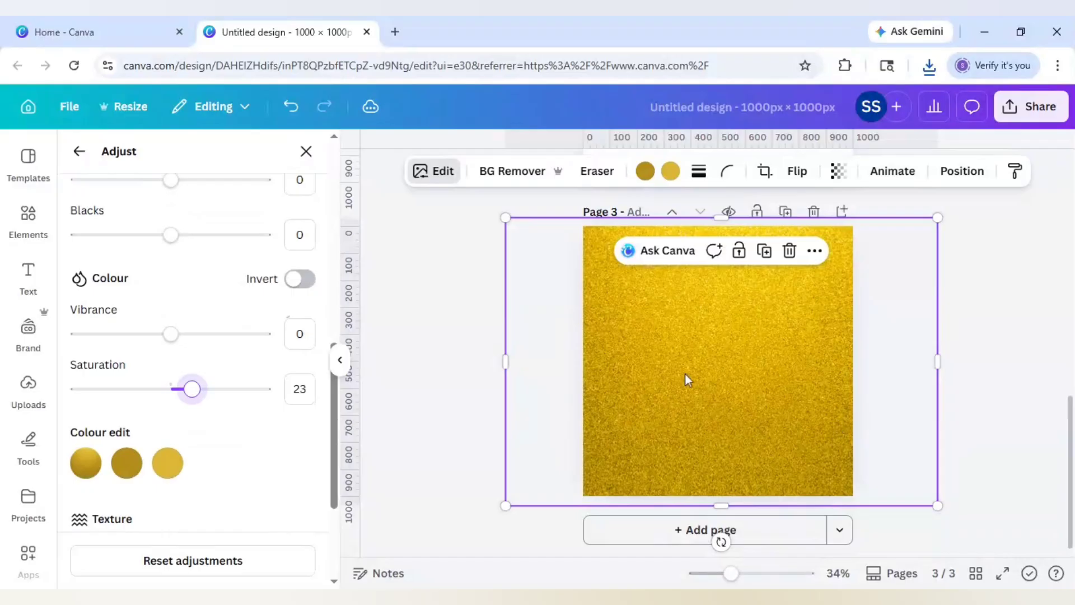
scroll(164, 359, "up", 3)
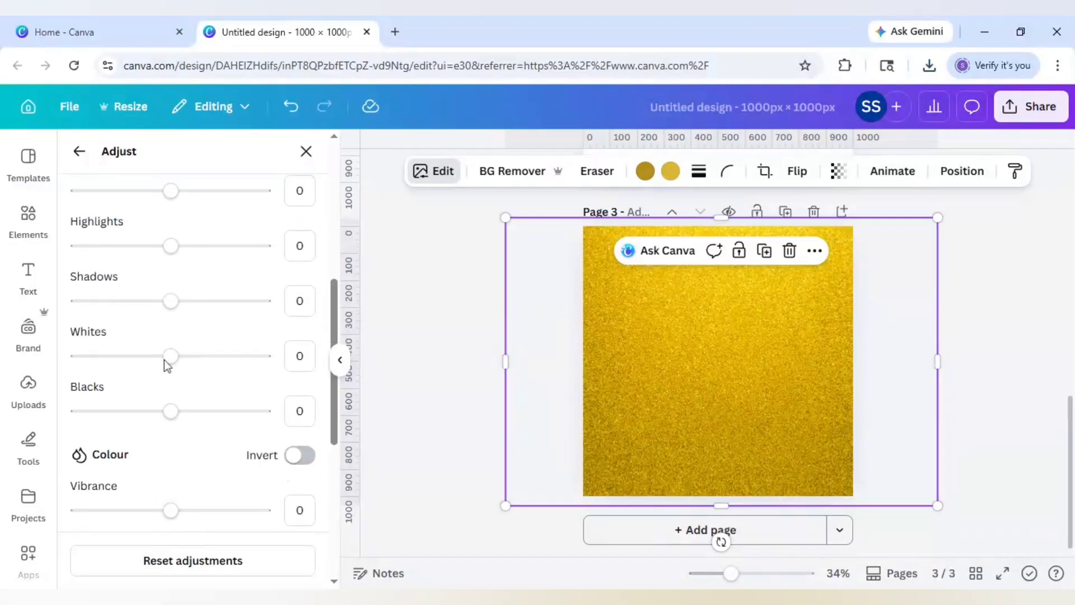
scroll(163, 360, "up", 1)
left_click(190, 306)
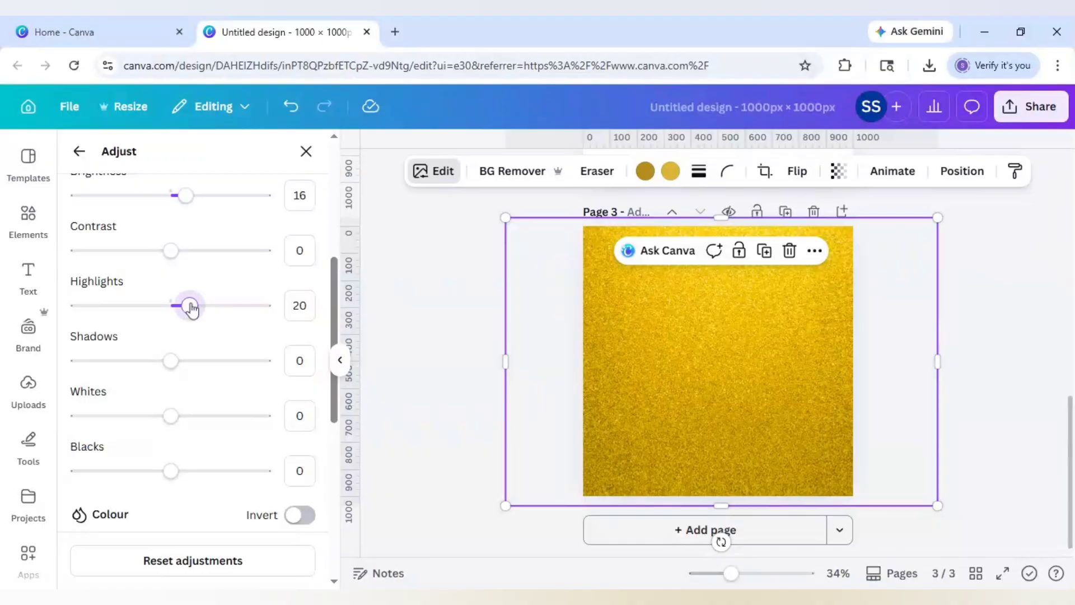
left_click(463, 387)
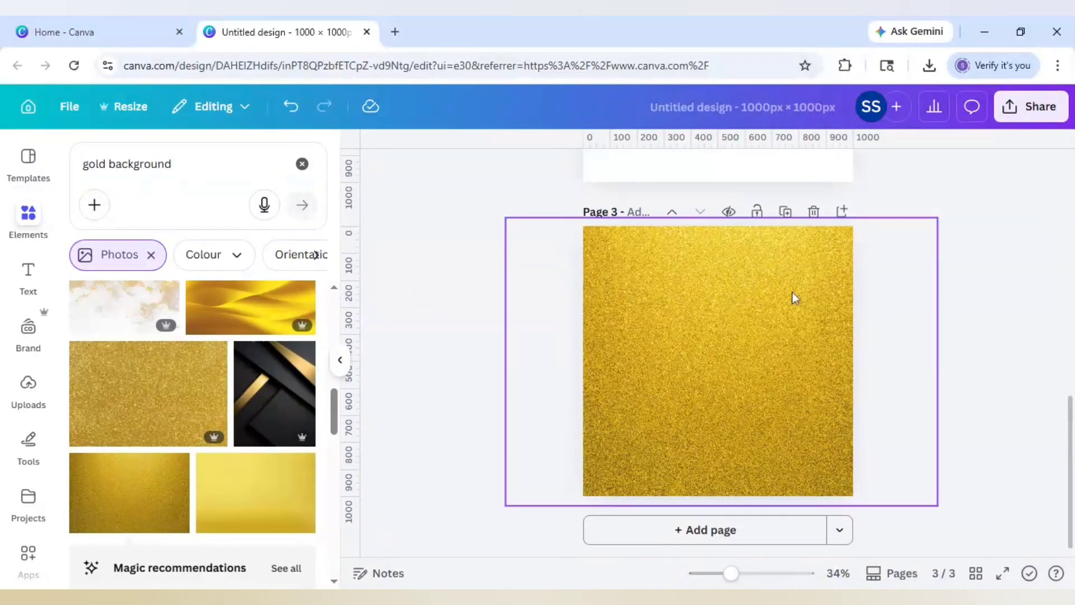
- Download pages 1–3 as 1,000 × 1,000 PNG images, then add a blank fourth page
left_click(1030, 112)
left_click(784, 442)
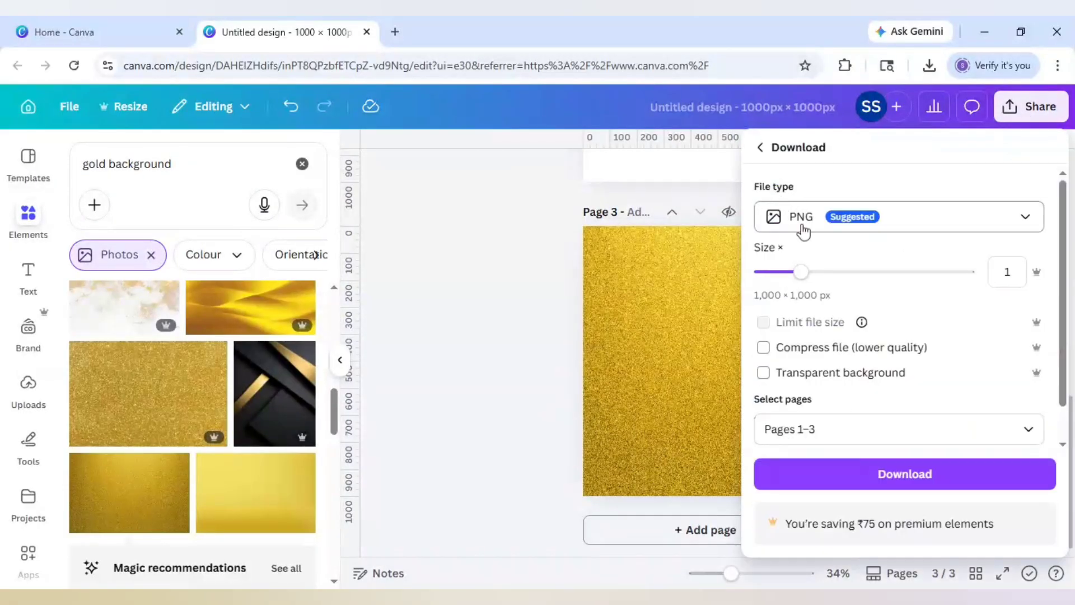
left_click(876, 477)
left_click(765, 536)
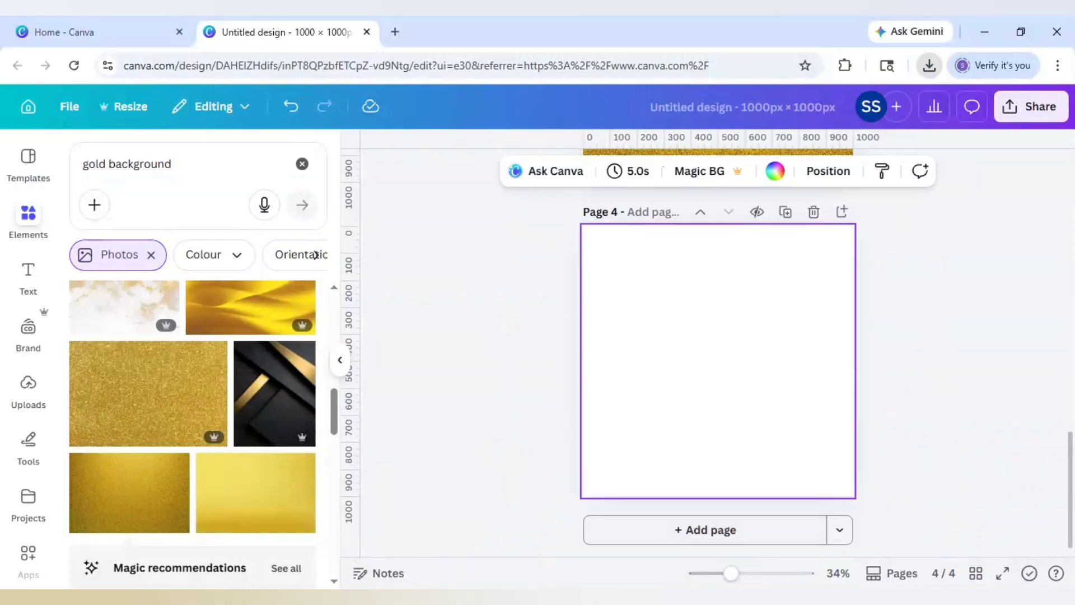
- Paste the black shield onto Page 4, add the gold texture bottom-right, and nudge the shield left
key("ctrl+v")
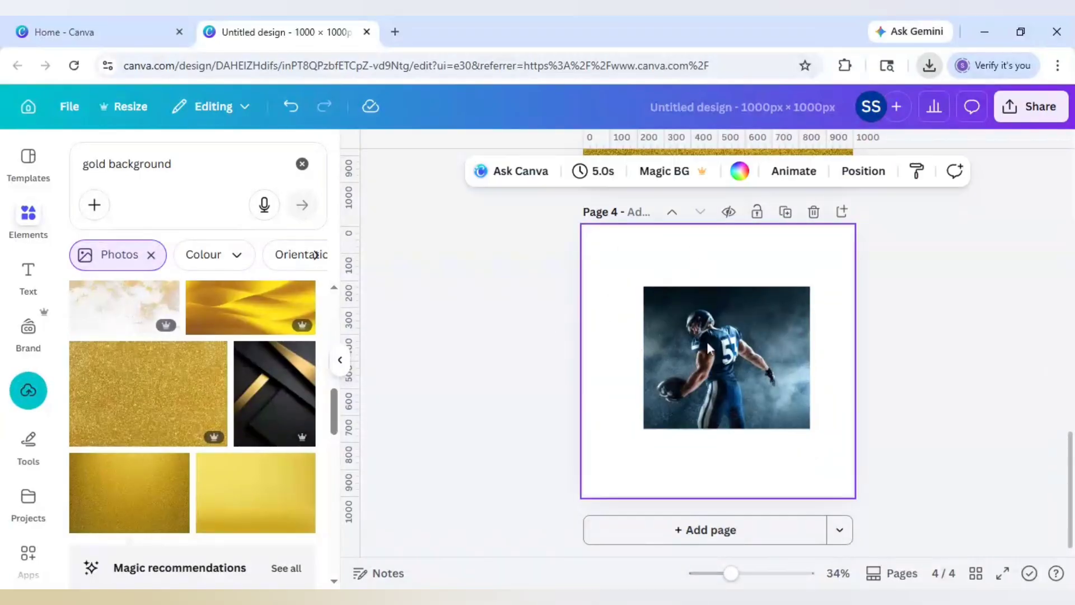
left_click(930, 72)
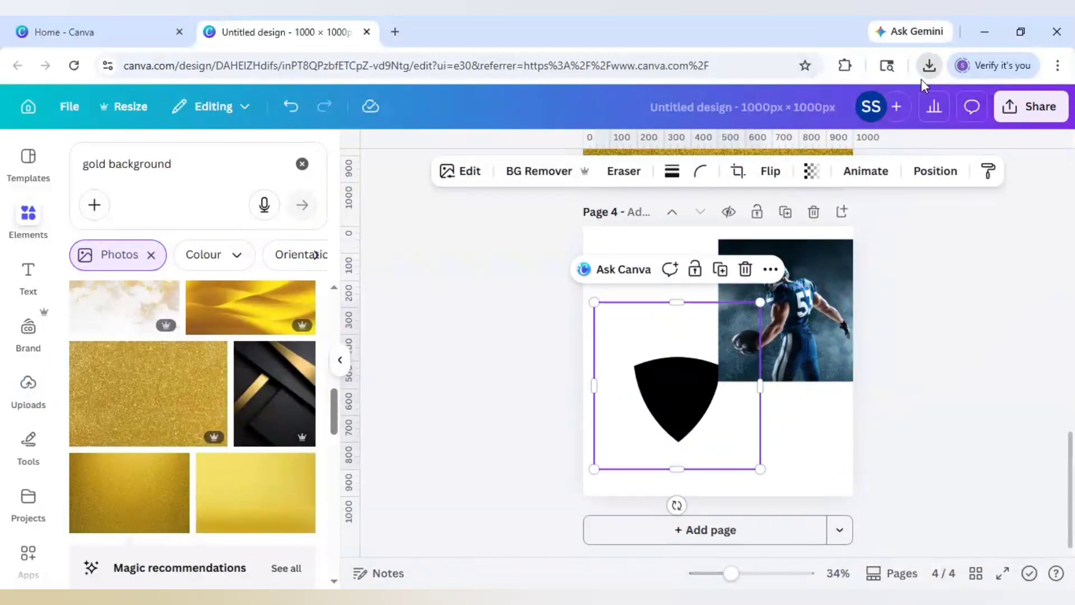
left_click_drag(923, 84, 549, 314)
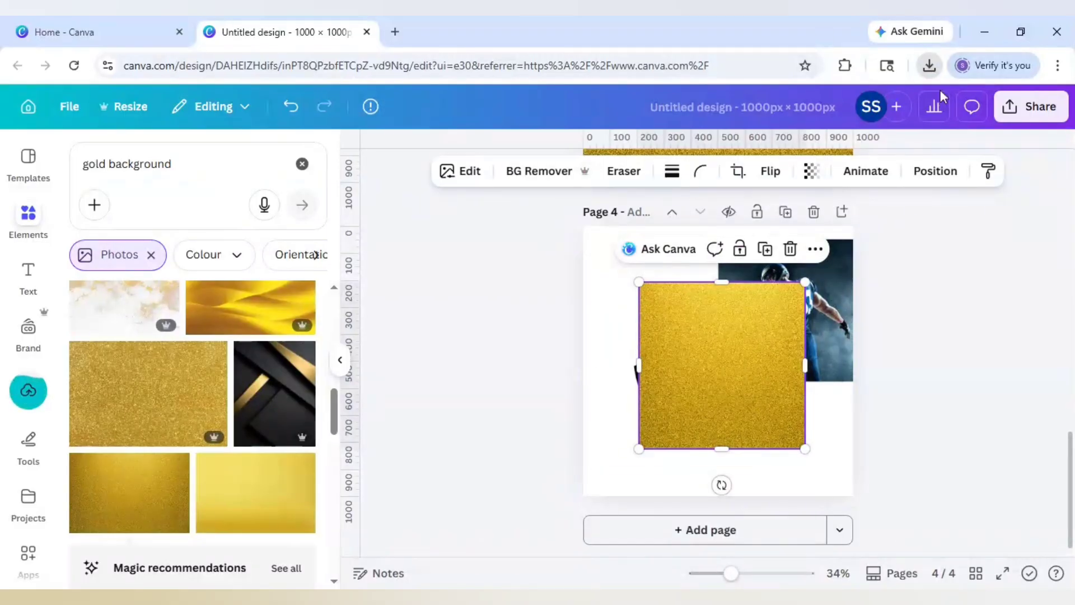
left_click_drag(785, 421, 856, 472)
left_click_drag(687, 395, 654, 391)
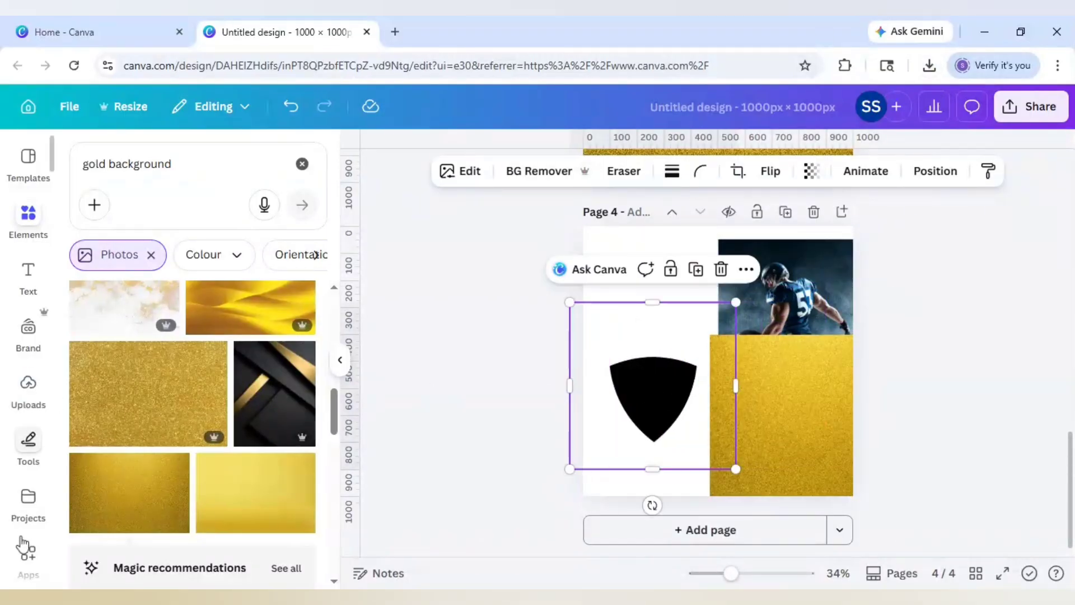
- Search the Apps directory for 'blend' and open the Blend Image app
left_click(27, 554)
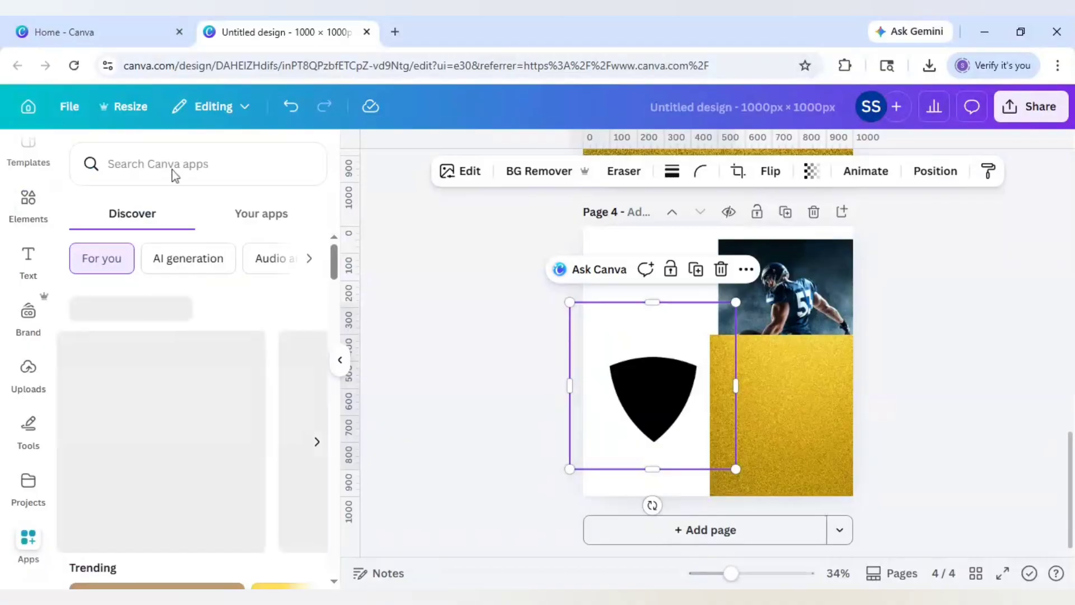
left_click(173, 168)
type("bl")
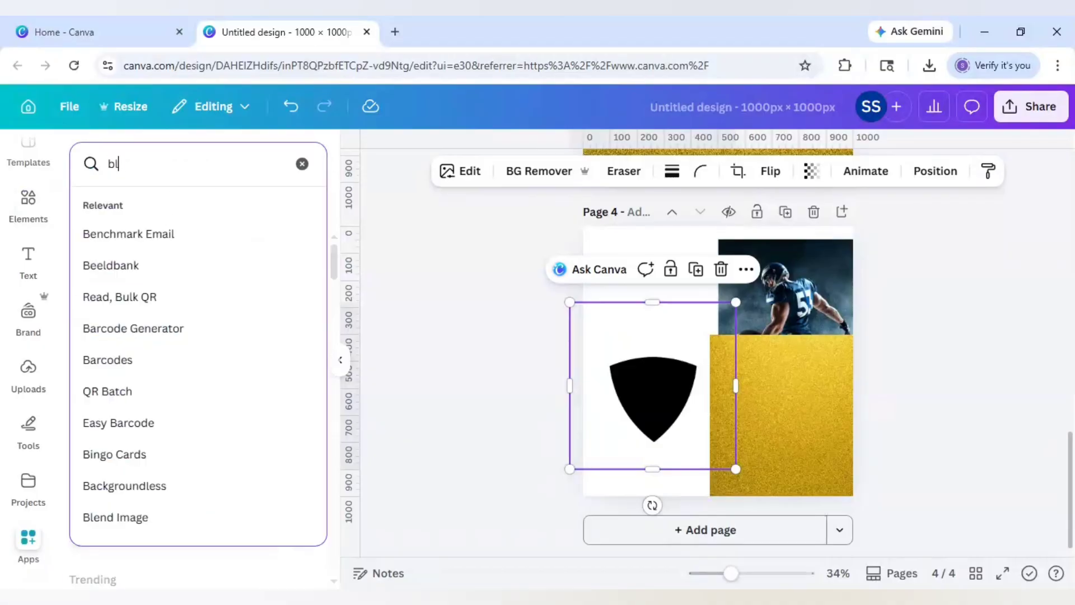
type("end")
key("Return")
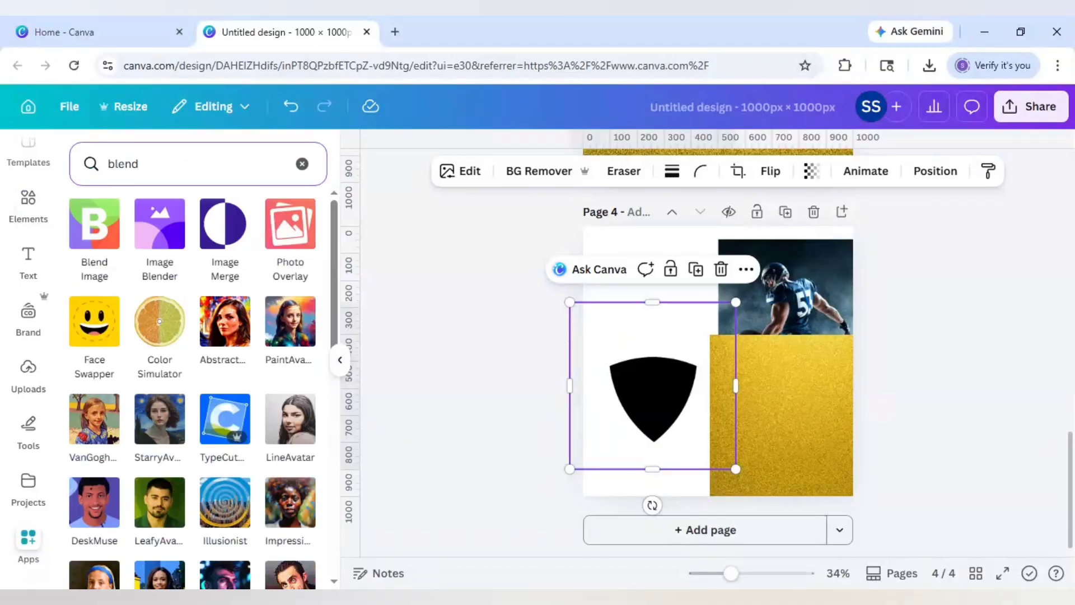
left_click(94, 232)
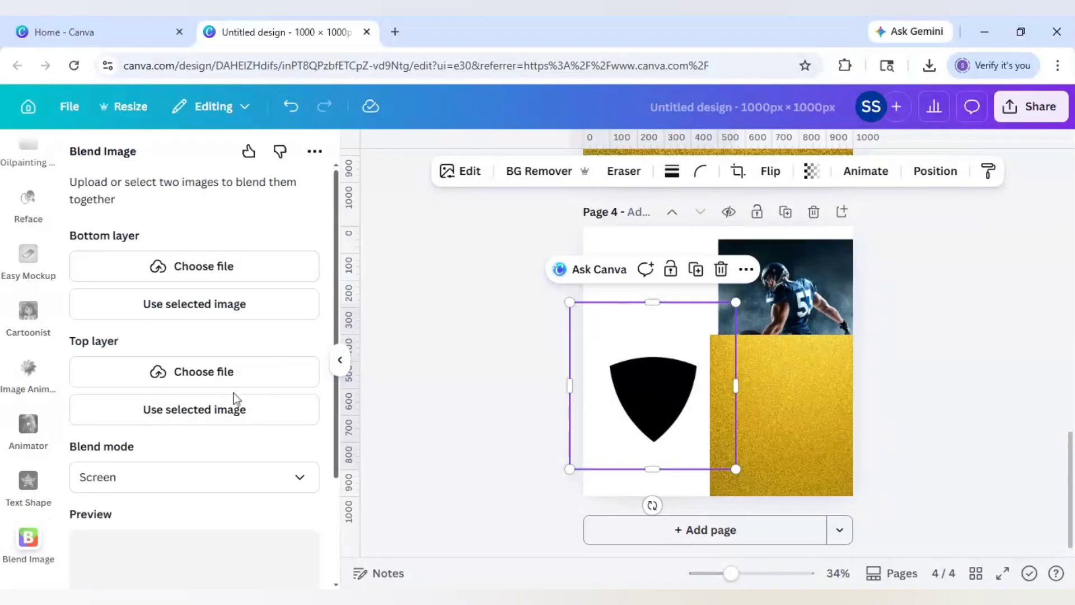
- Blend the player photo (top layer) over the shield (bottom layer) and add it to new Page 5
left_click(194, 311)
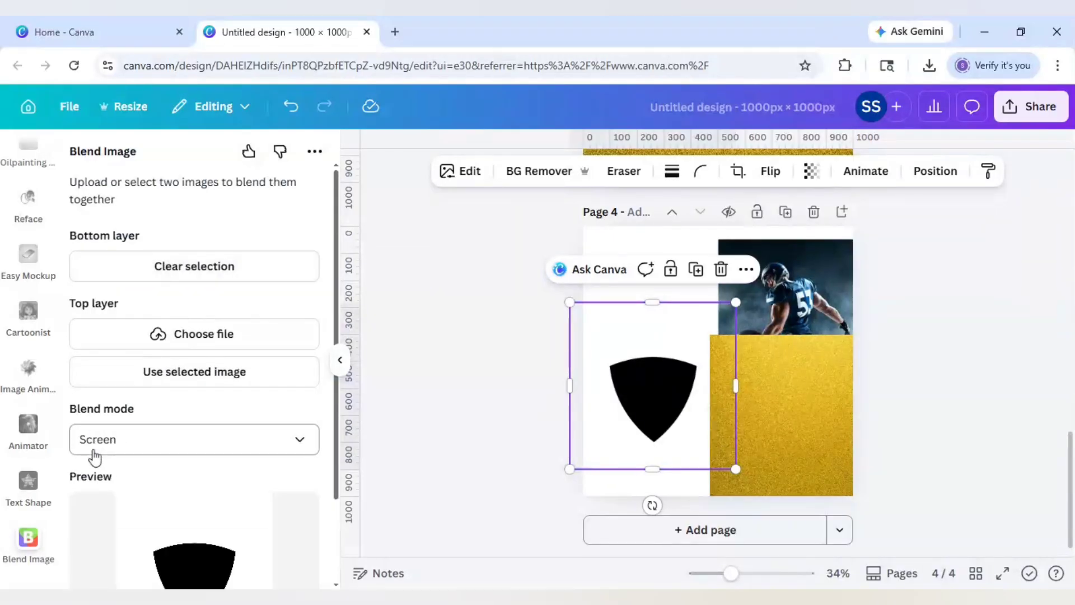
left_click(811, 294)
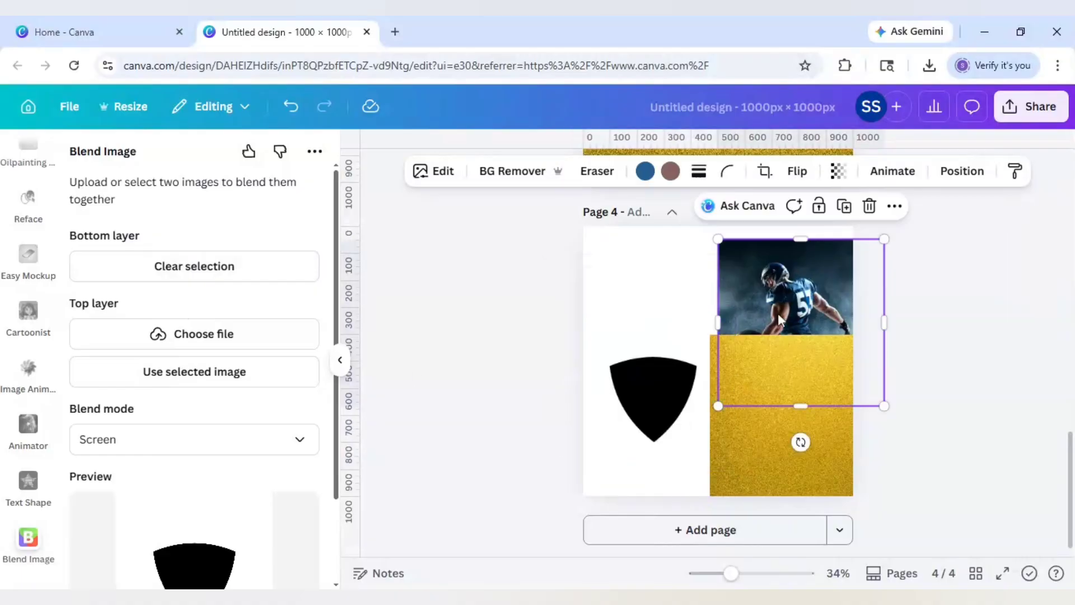
left_click(172, 380)
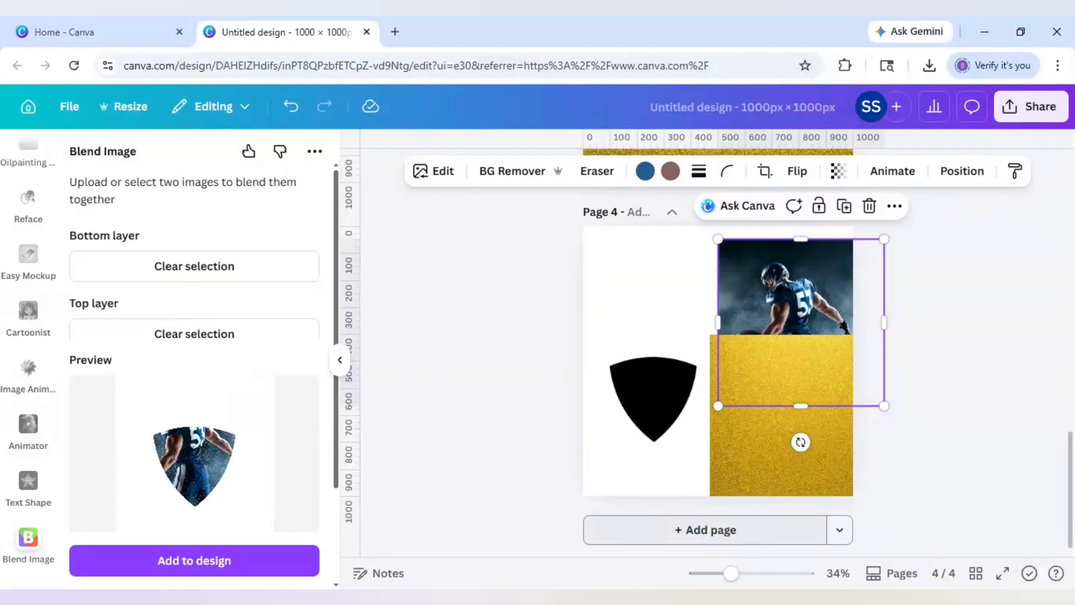
left_click(750, 533)
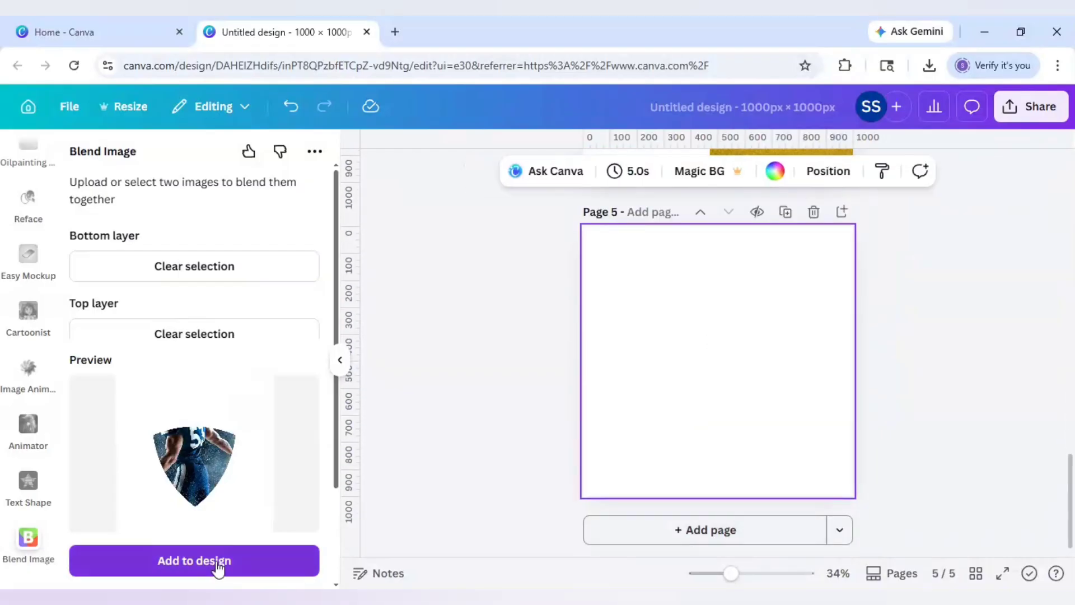
left_click(217, 564)
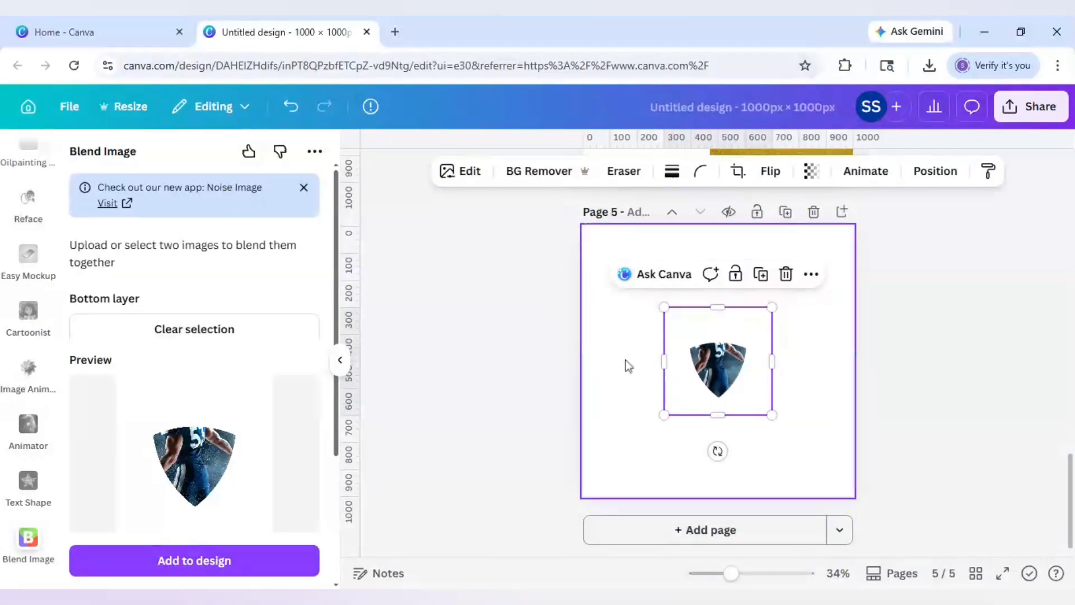
scroll(614, 370, "up", 1)
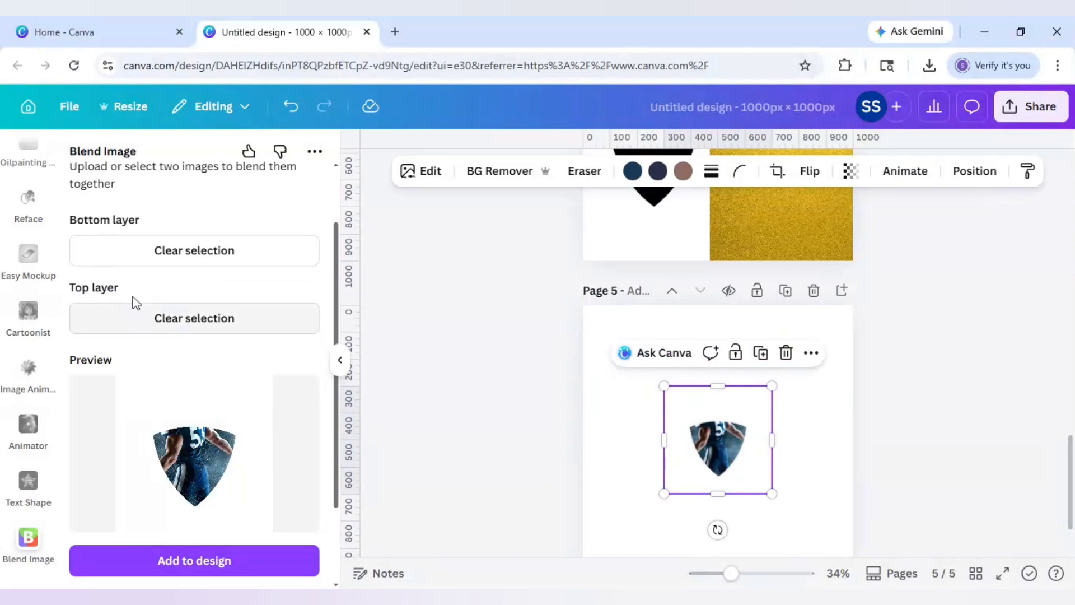
- Blend the gold texture into the shield as top layer and place it right of the player shield
left_click(173, 326)
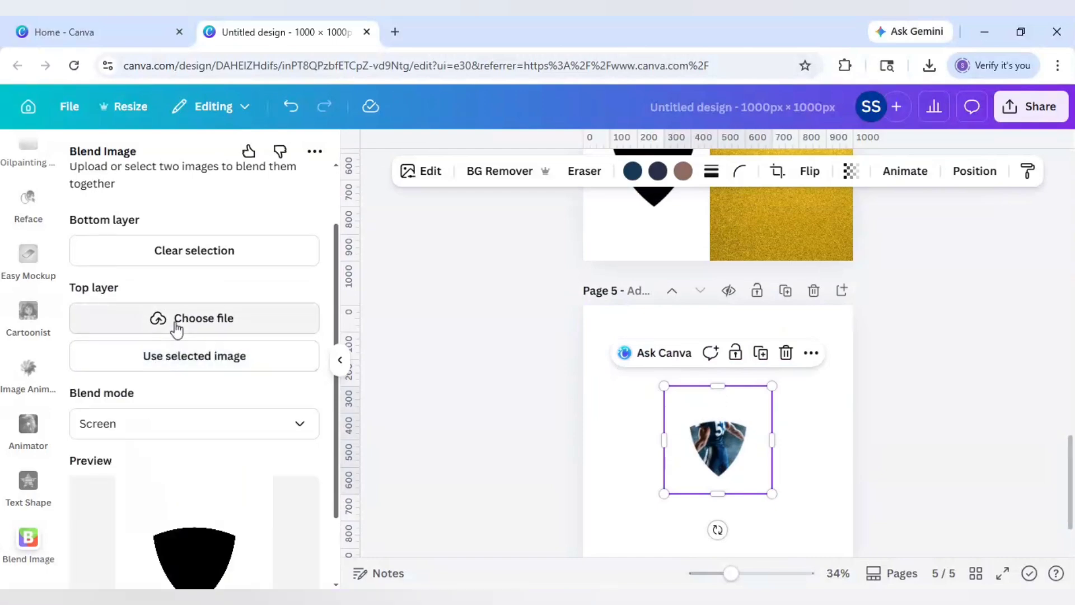
scroll(548, 338, "up", 3)
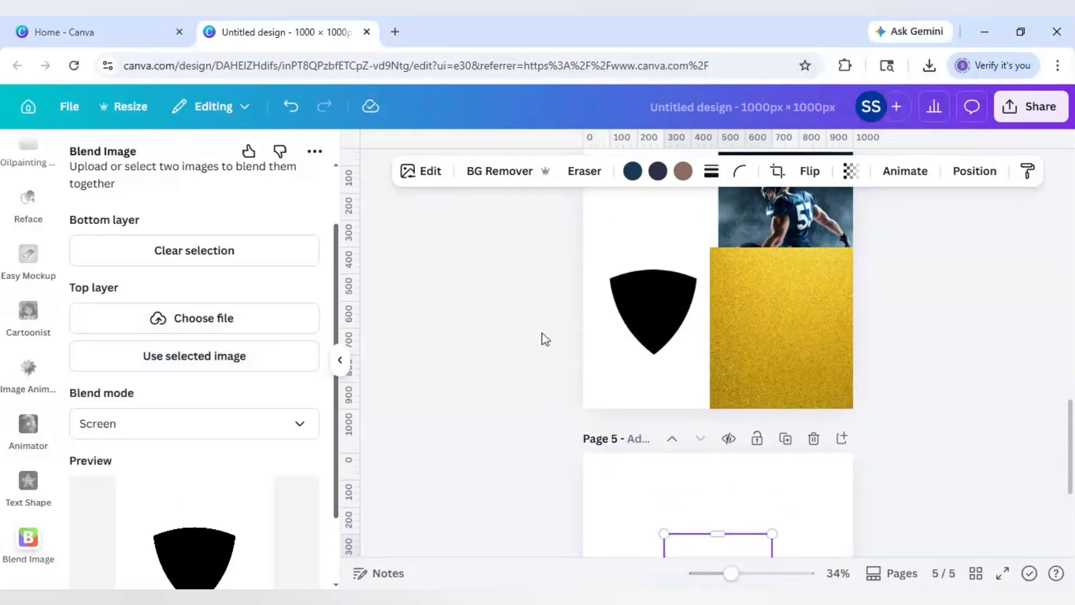
left_click(761, 368)
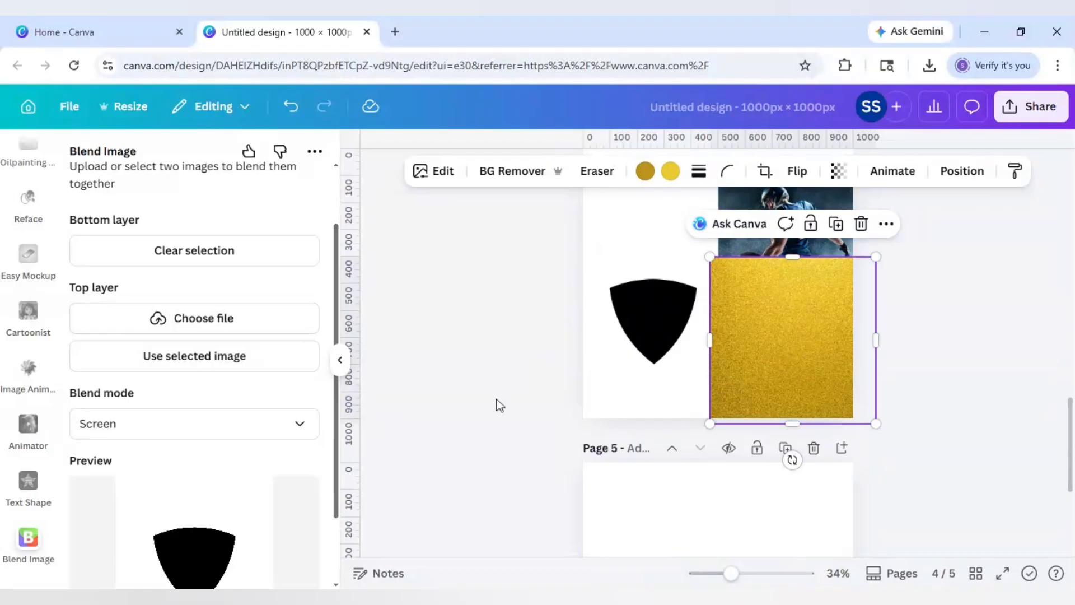
left_click(203, 357)
scroll(564, 466, "down", 4)
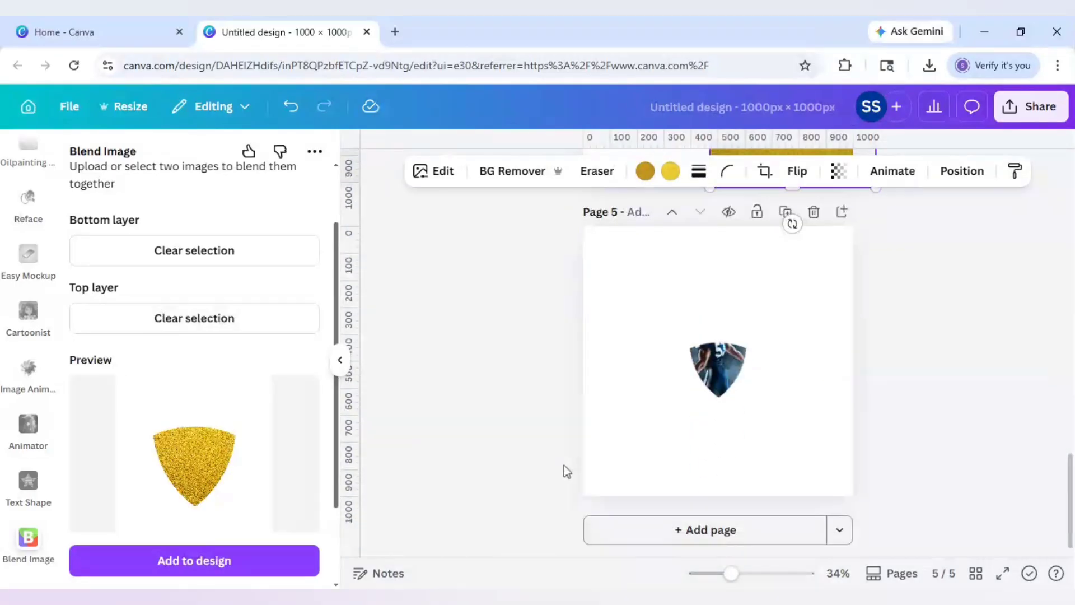
left_click(230, 566)
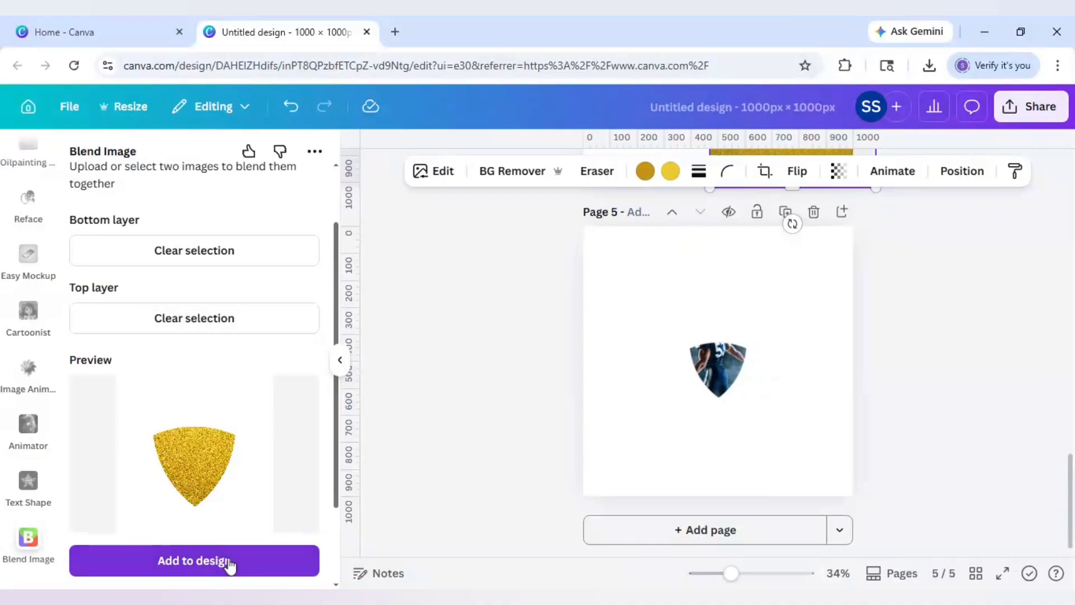
left_click_drag(738, 385, 814, 381)
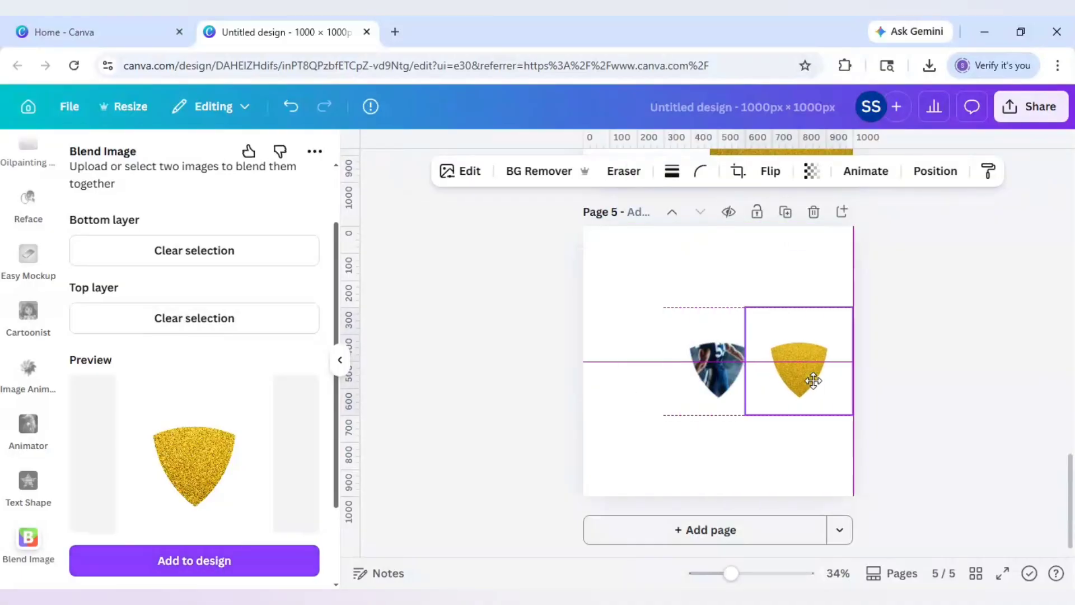
- Remove the backgrounds of both the player shield and the gold shield with BG Remover
left_click(712, 383, "shift")
left_click(710, 381)
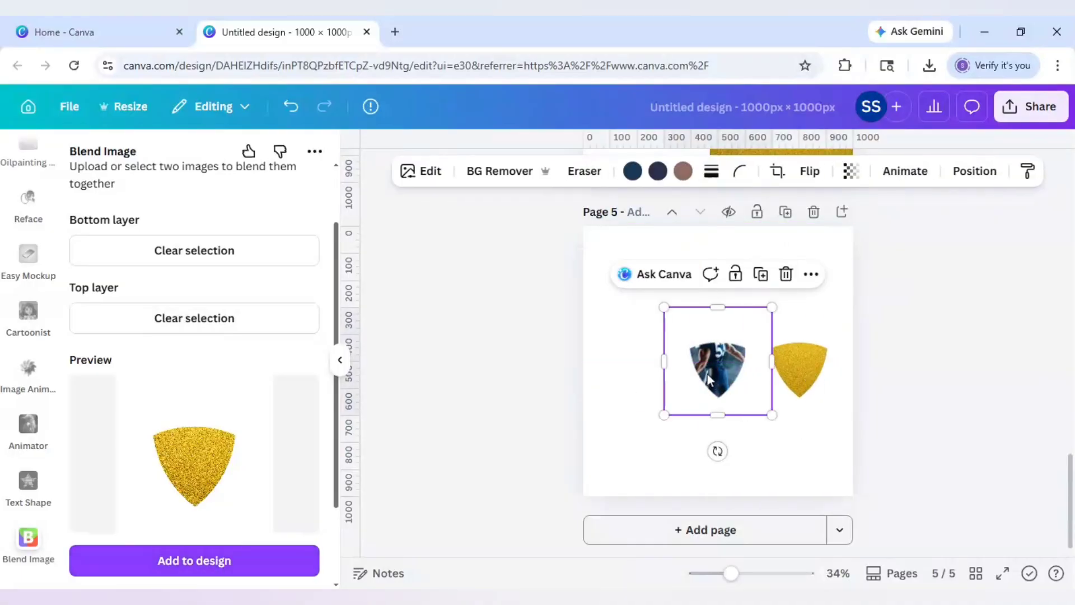
left_click(492, 172)
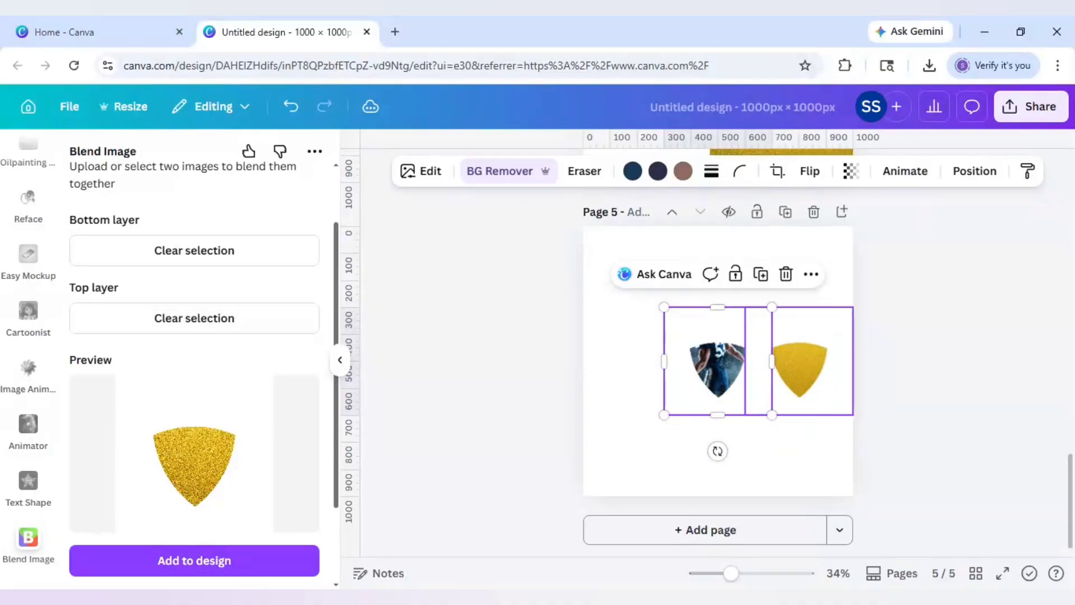
left_click(826, 364)
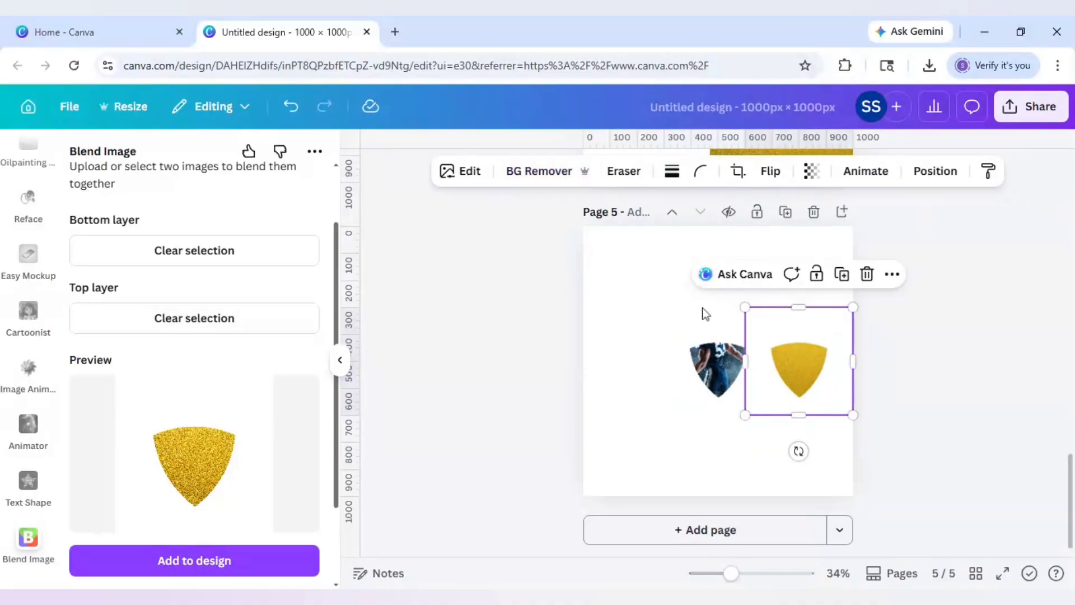
left_click(523, 173)
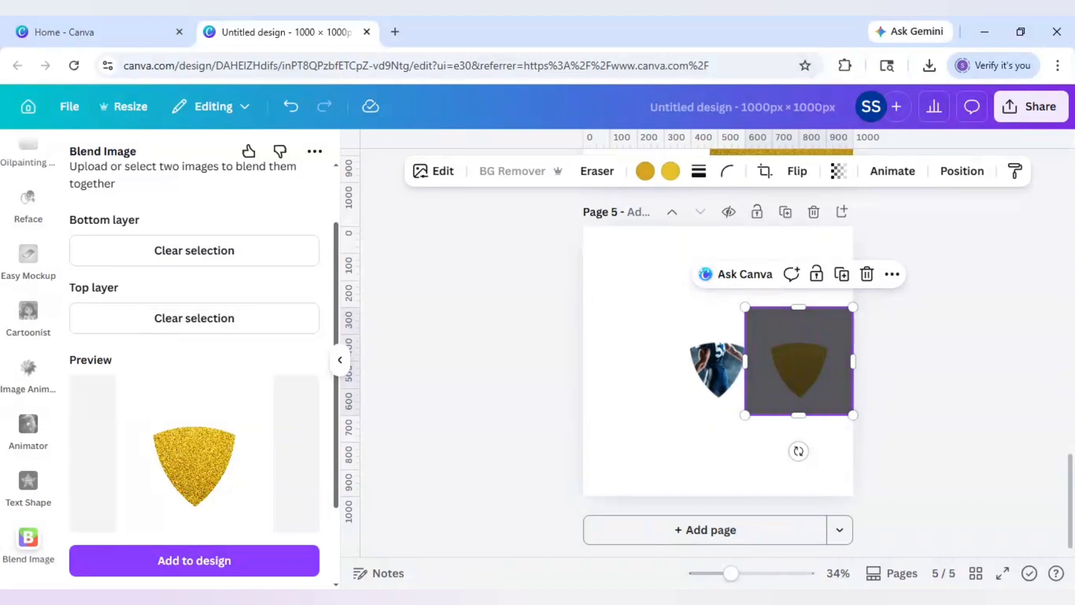
left_click(597, 291)
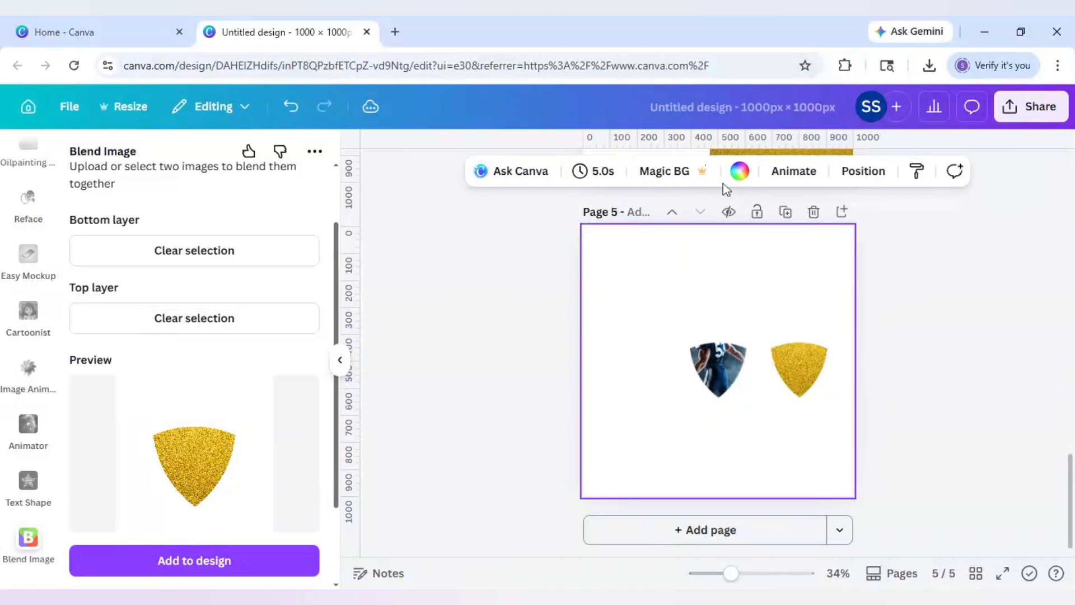
- Try a purple page background, undo it, and move the player shield to the top-left corner
scroll(297, 414, "down", 3)
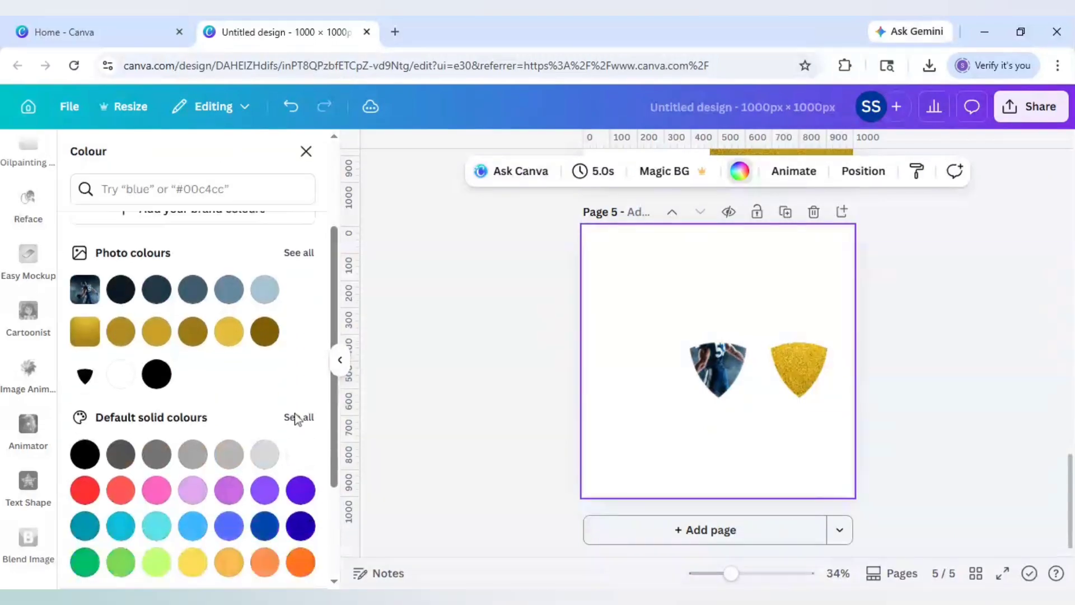
left_click(301, 478)
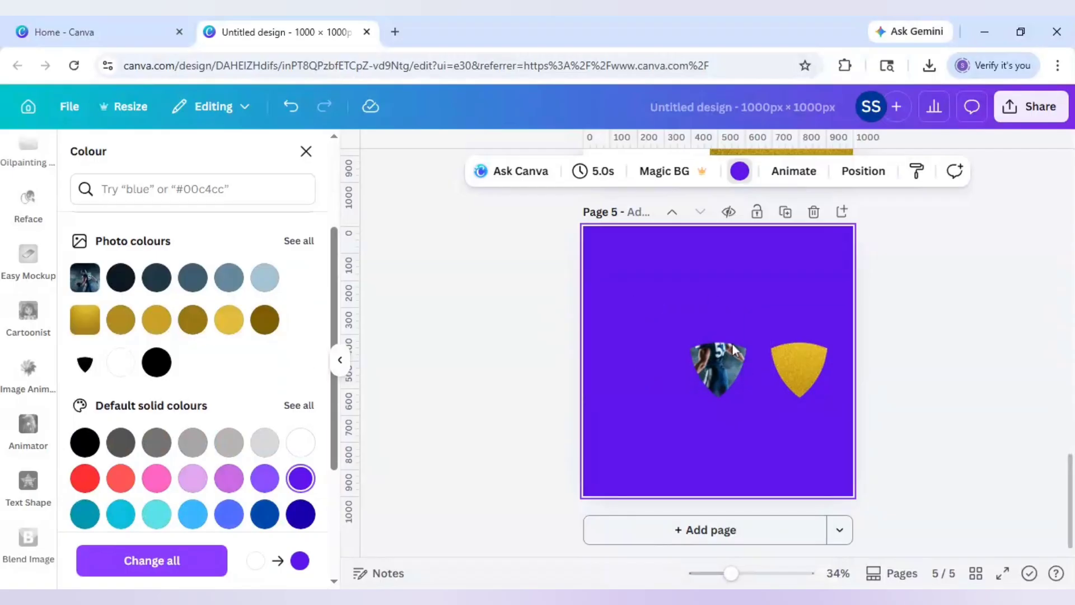
key("ctrl+z")
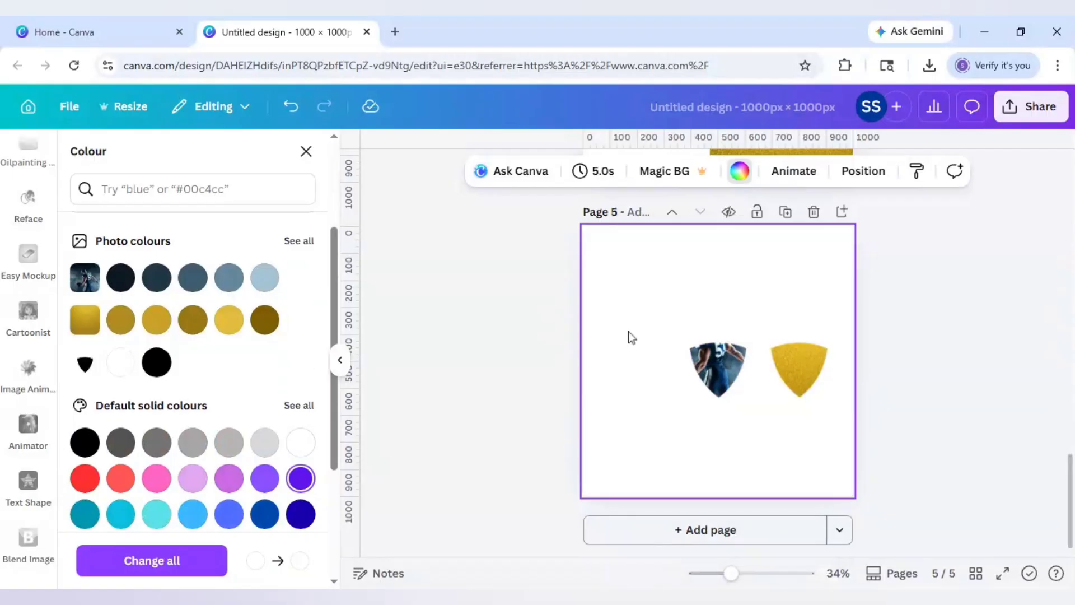
left_click(715, 365)
left_click_drag(715, 365, 634, 284)
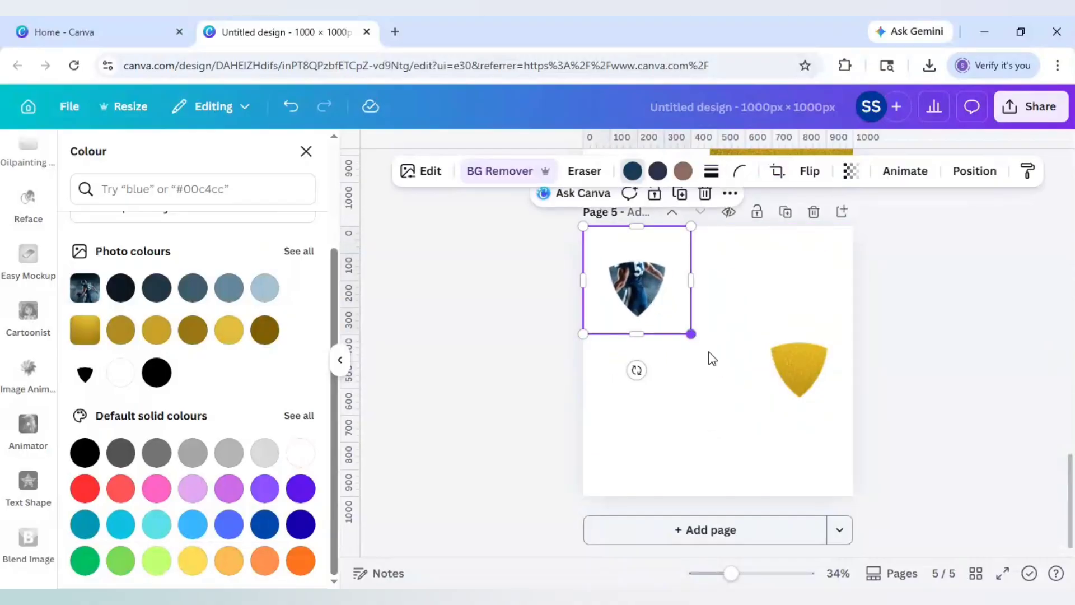
- Enlarge the player shield and scale the gold shield to about 1,071 wide, centred on the page
left_click_drag(692, 335, 853, 495)
left_click(800, 370)
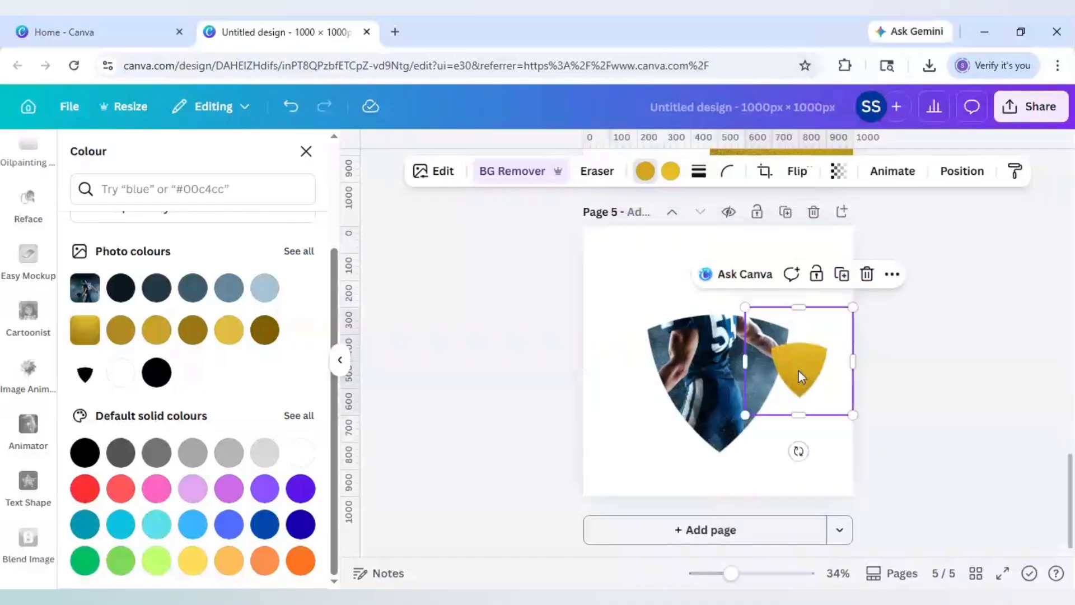
left_click_drag(799, 371, 670, 351)
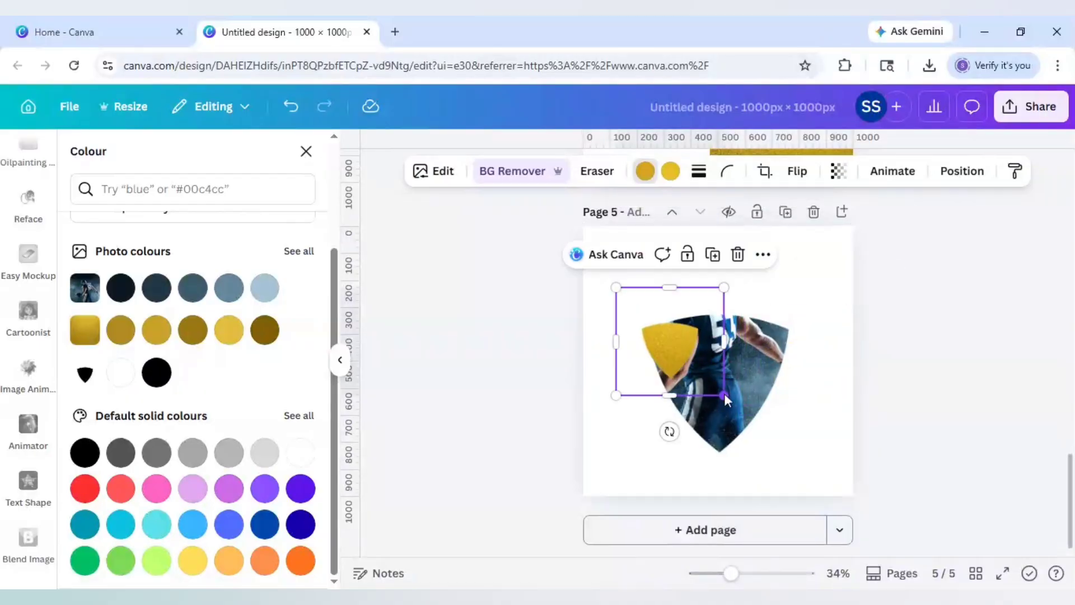
left_click_drag(731, 401, 818, 481)
left_click_drag(749, 432, 718, 365)
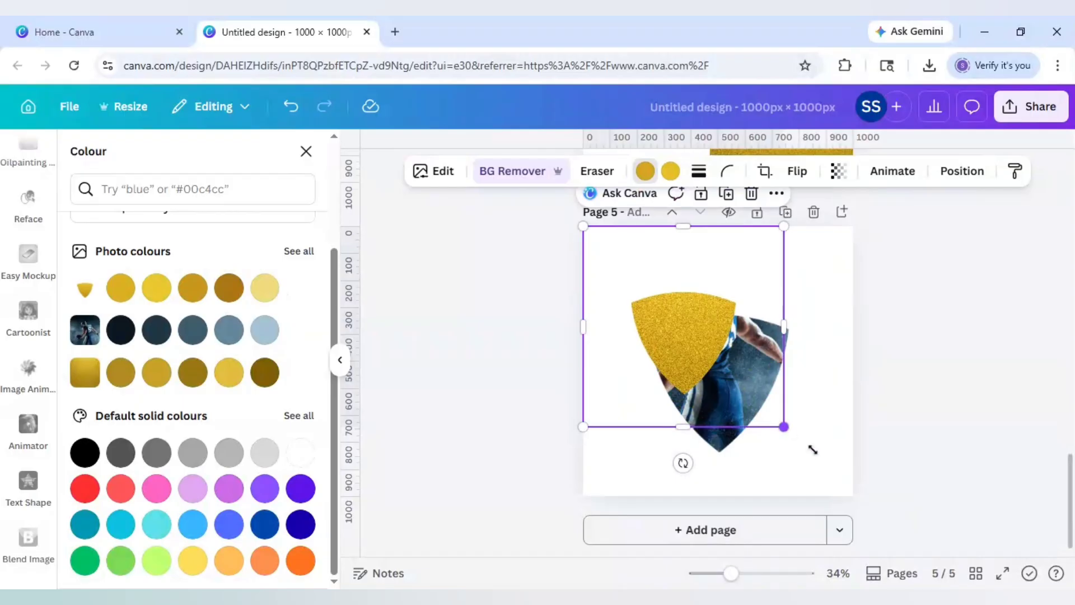
left_click_drag(812, 450, 880, 507)
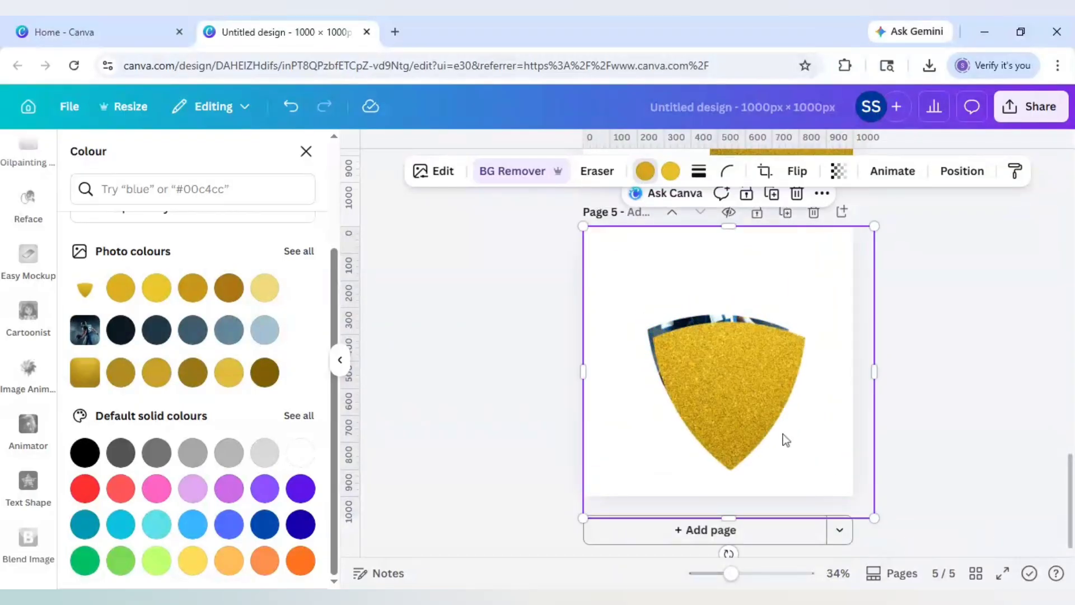
left_click_drag(786, 440, 775, 429)
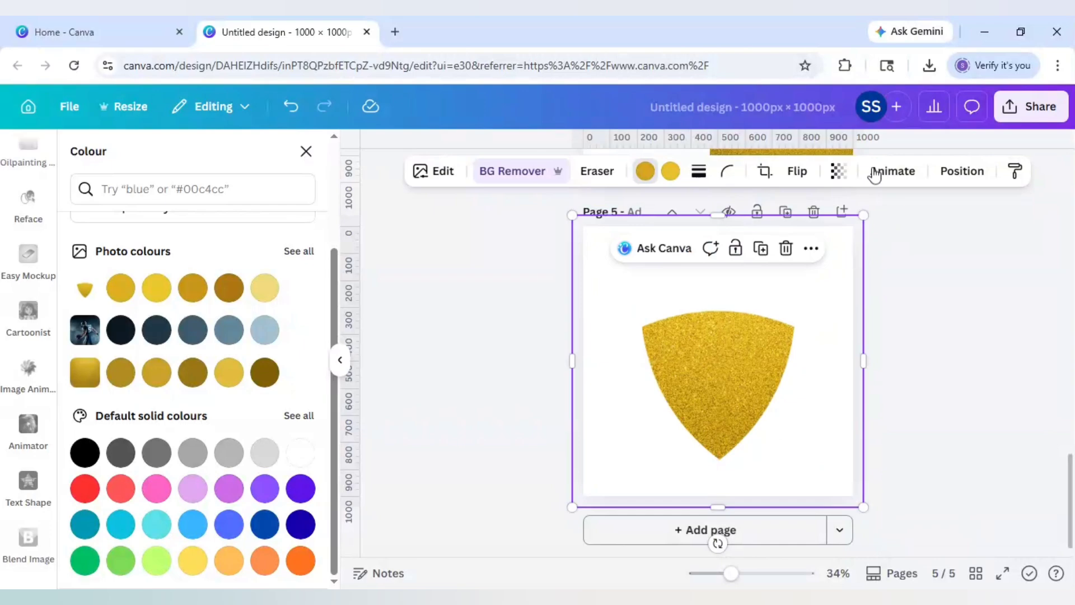
- Temporarily fade the gold shield to about 70 transparency to align it, then restore full opacity
left_click(839, 174)
left_click_drag(877, 235, 839, 241)
left_click_drag(866, 507, 871, 513)
left_click_drag(788, 445, 783, 441)
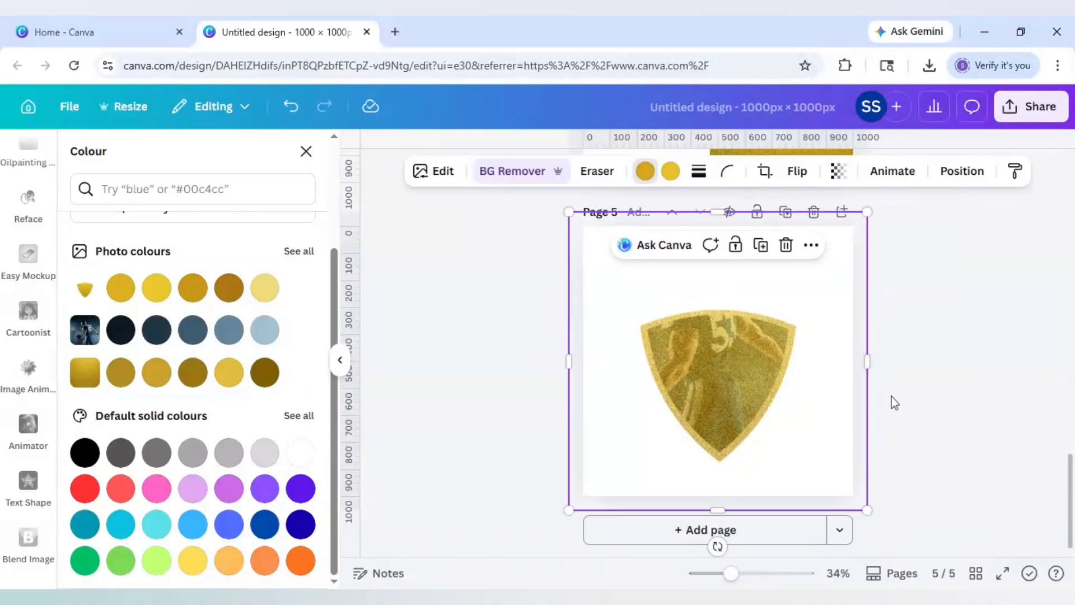
left_click(839, 171)
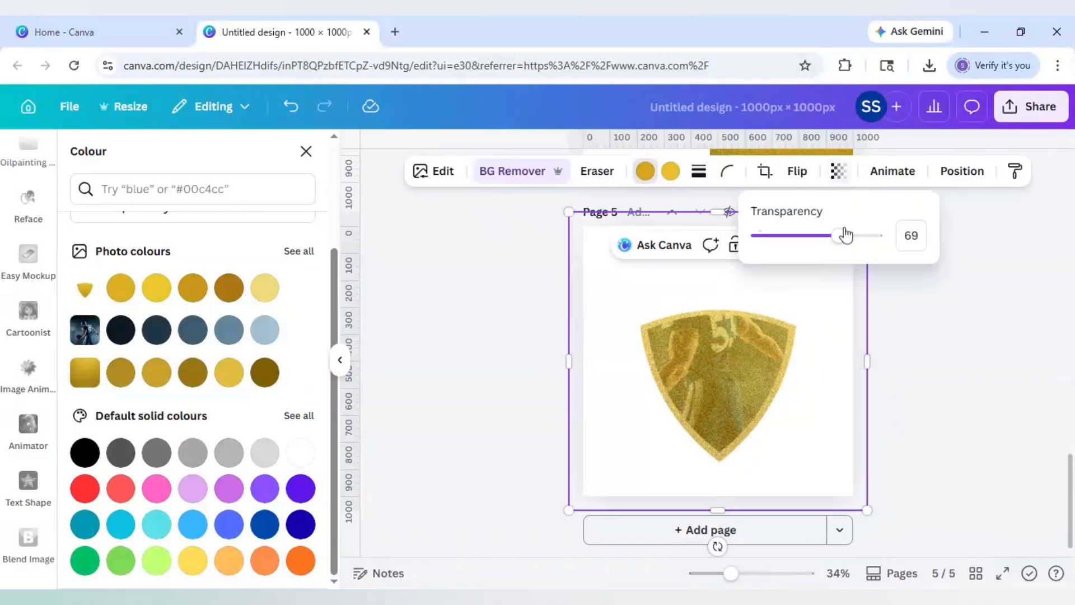
left_click_drag(861, 241, 884, 236)
left_click(769, 348)
- Send the gold shield to the back, behind the player photo shield
right_click(769, 349)
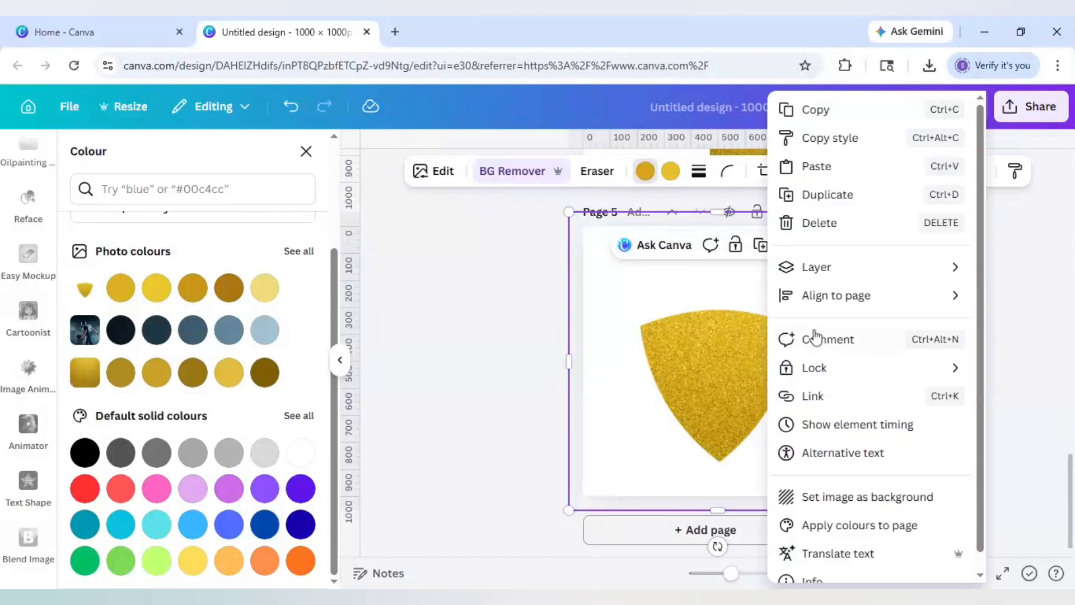
mouse_move(820, 283)
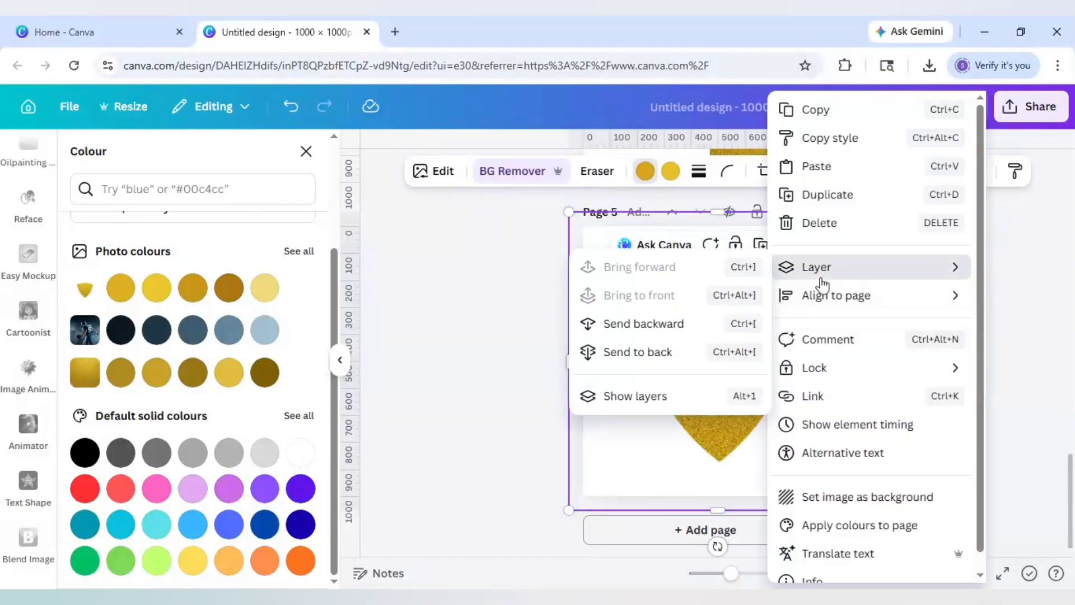
left_click(675, 351)
left_click(530, 356)
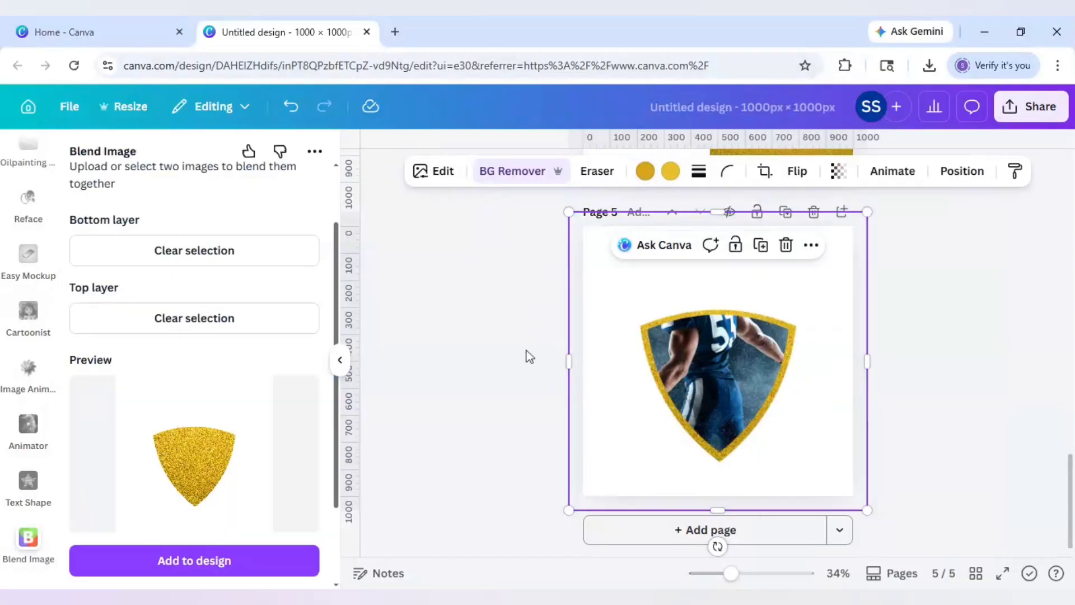
left_click(530, 356)
- Copy the football player photo from page 4 onto page 5 and enlarge it to 1,000 × 1,000
scroll(449, 357, "up", 6)
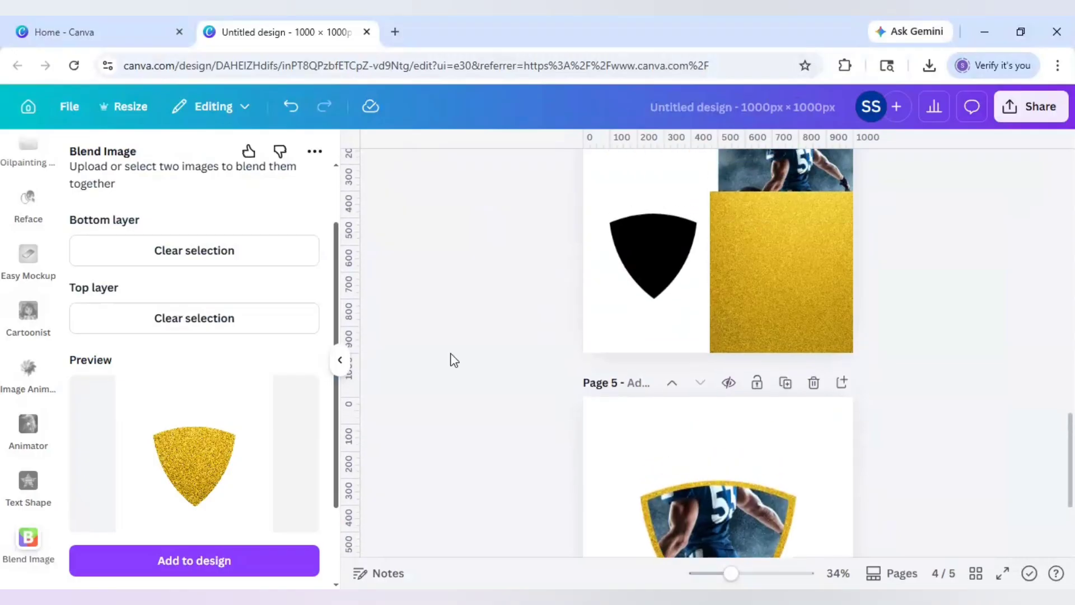
left_click(782, 364)
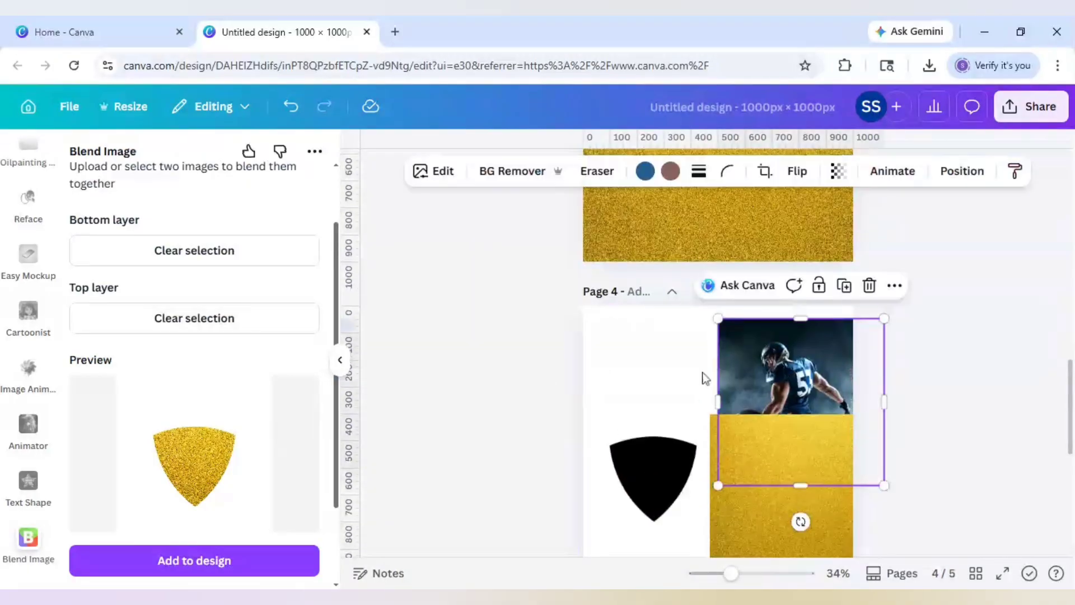
left_click(508, 371)
scroll(507, 371, "down", 5)
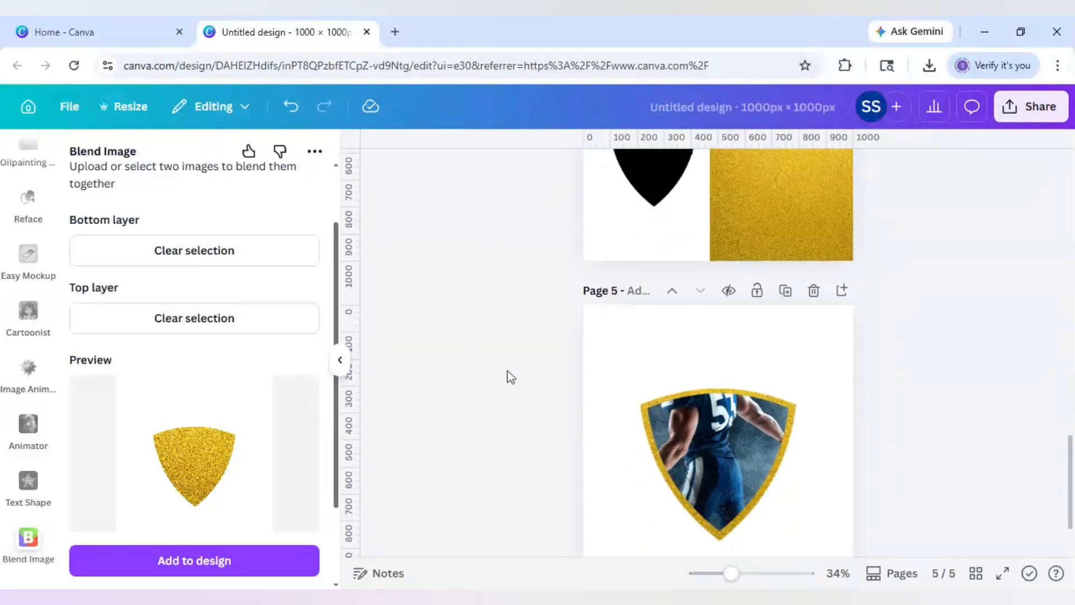
scroll(508, 371, "down", 1)
left_click(597, 302)
key("ctrl+v")
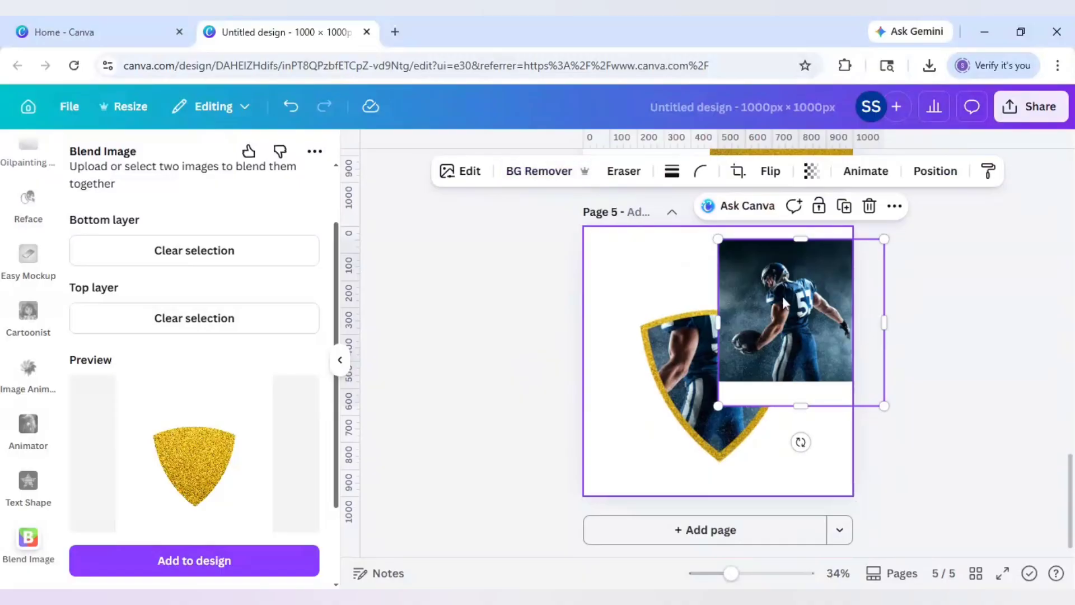
left_click_drag(794, 308, 655, 292)
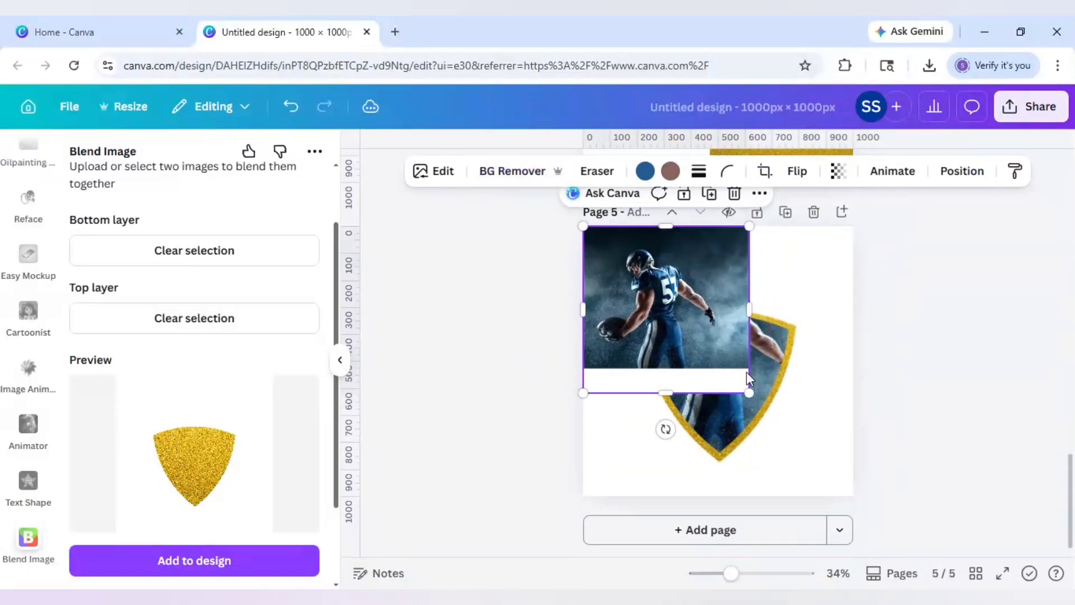
left_click_drag(803, 436, 857, 485)
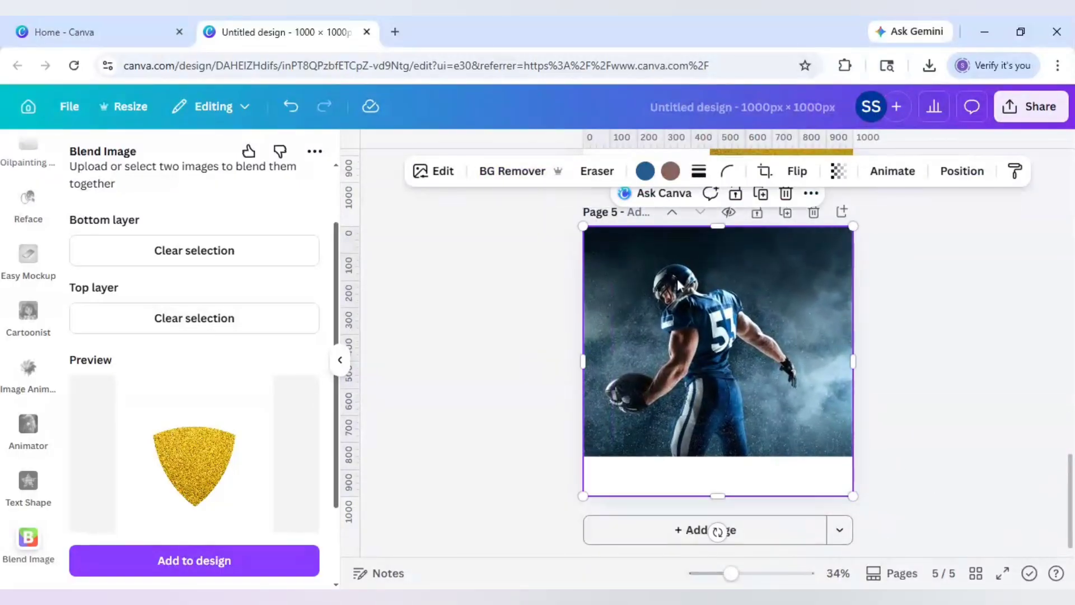
- Remove the player photo's background and crop its bottom to about 1,000 × 478
left_click(517, 179)
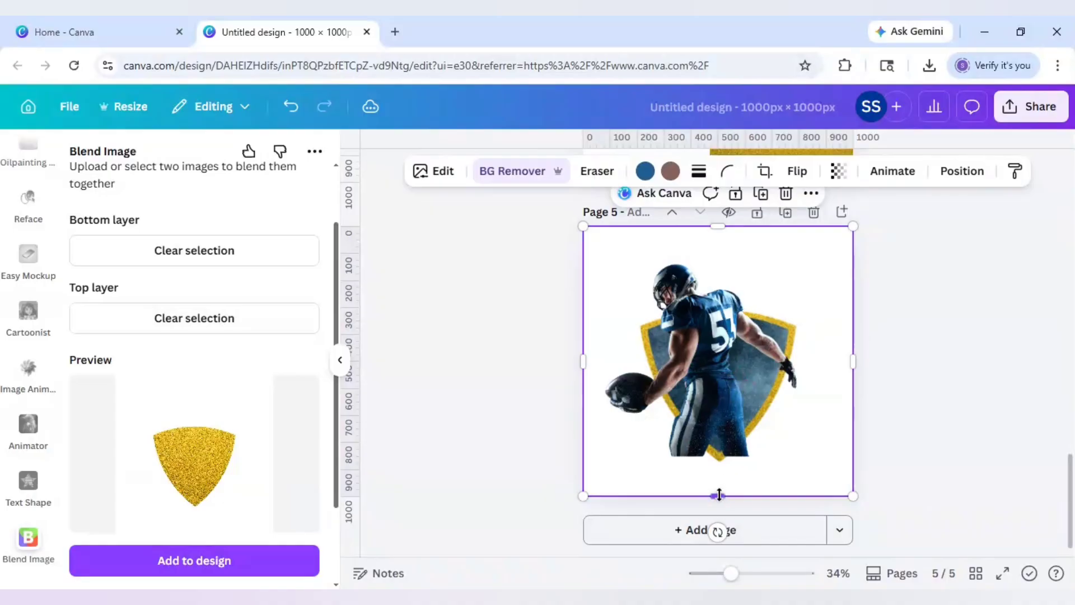
left_click_drag(720, 495, 715, 345)
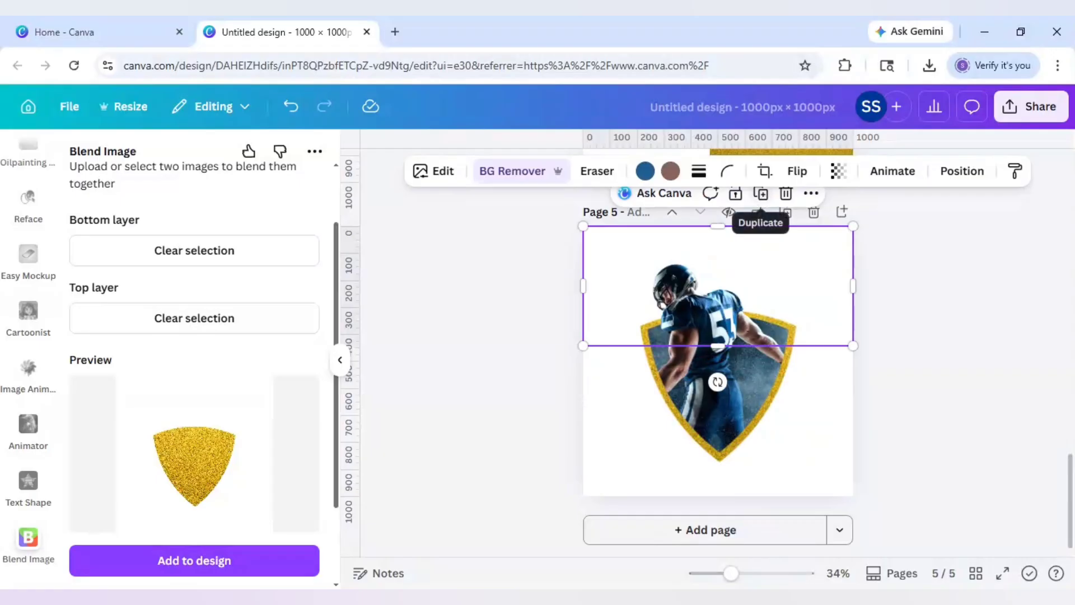
- Duplicate the cut-out player over the original and crop the copy to about 356 × 312, keeping only the arm and football
left_click(760, 193)
left_click_drag(758, 293, 675, 297)
left_click_drag(628, 345, 629, 428)
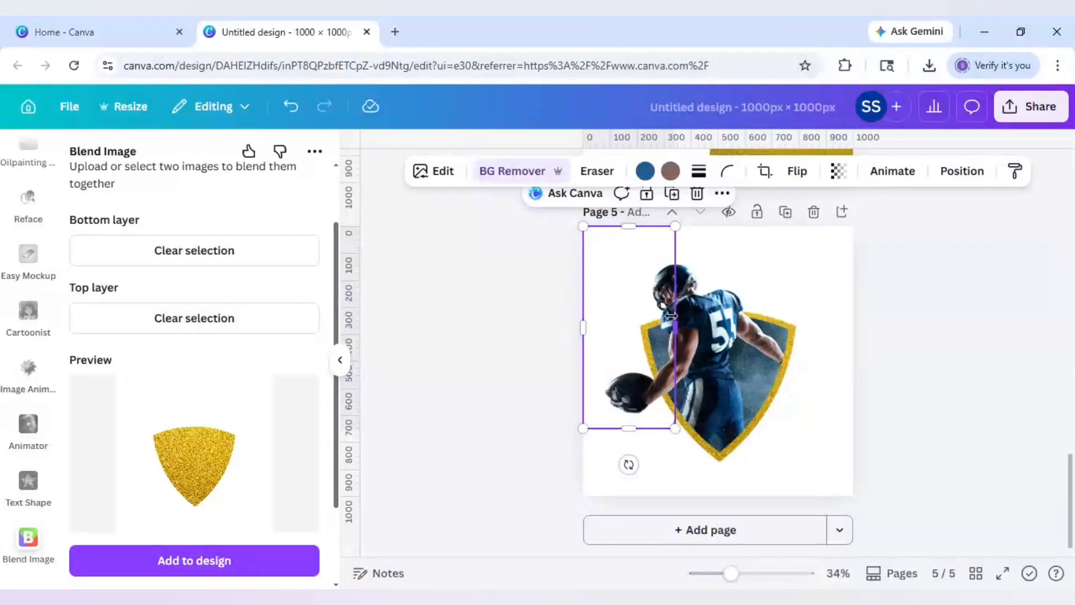
mouse_move(675, 328)
left_mouse_down()
mouse_move(658, 328)
mouse_move(679, 328)
left_mouse_up()
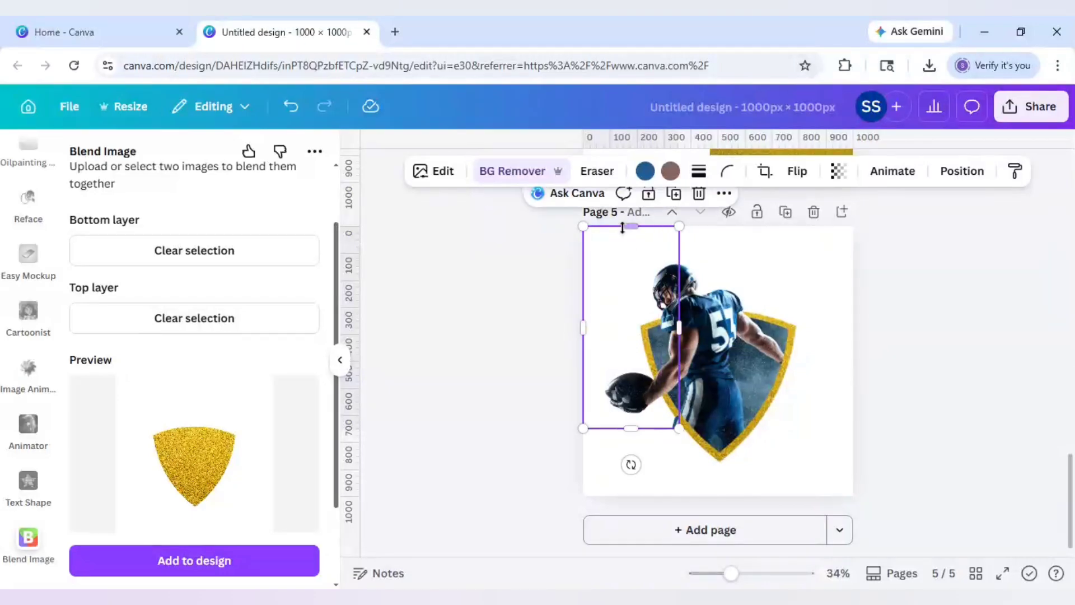
left_click_drag(623, 227, 628, 344)
left_click(518, 364)
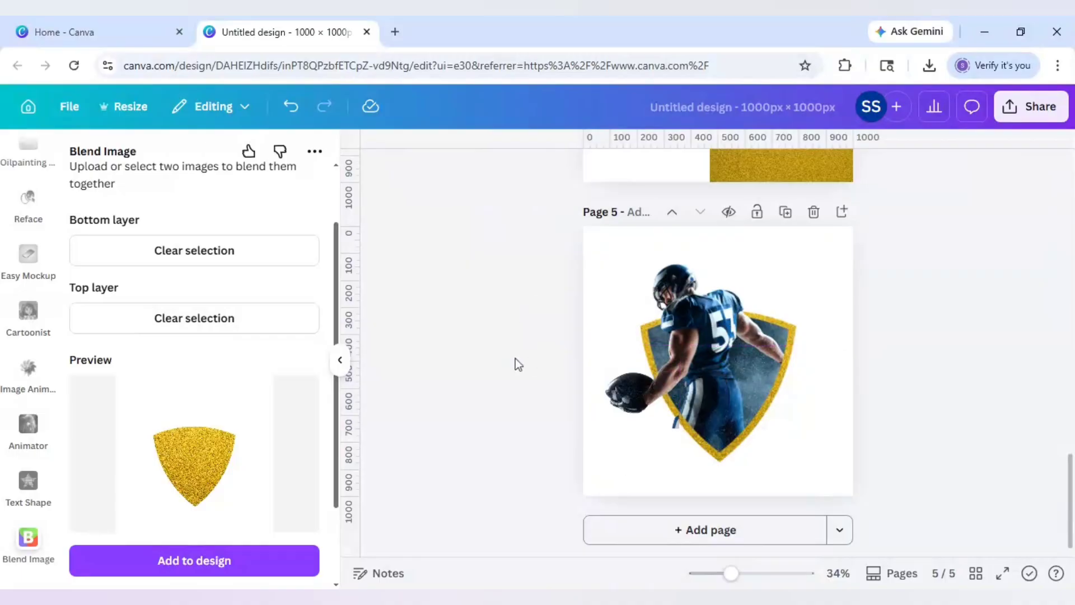
left_click(663, 421)
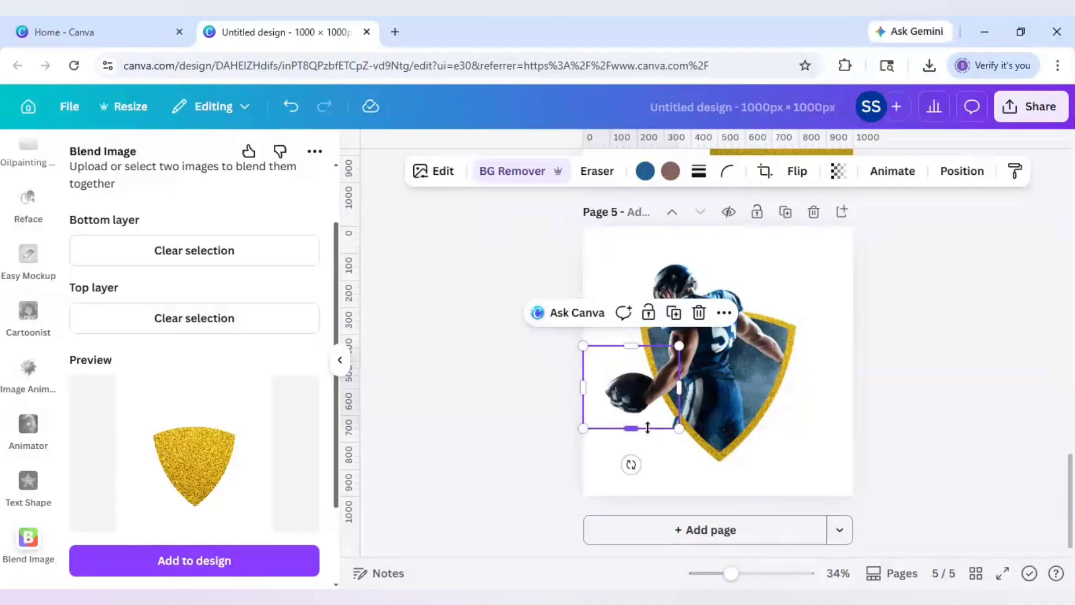
left_click_drag(648, 427, 665, 430)
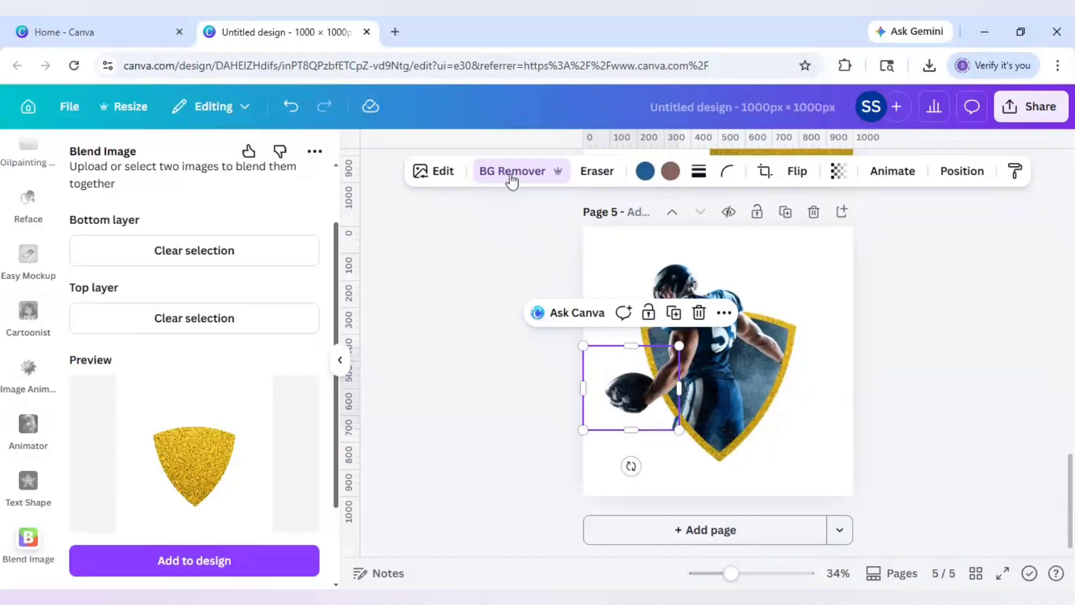
- Erase the stray trouser patch from the arm-and-football piece with the Eraser at size 20
left_click(597, 170)
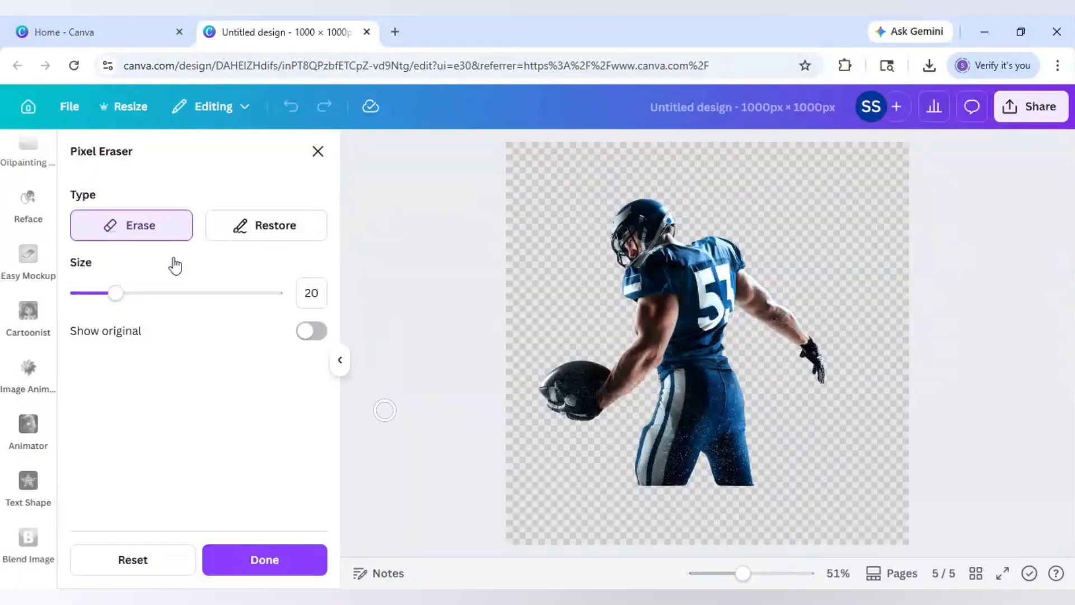
mouse_move(675, 422)
left_mouse_down()
mouse_move(648, 440)
mouse_move(634, 476)
mouse_move(666, 408)
mouse_move(653, 415)
mouse_move(694, 451)
mouse_move(680, 486)
mouse_move(650, 488)
mouse_move(667, 478)
mouse_move(665, 442)
mouse_move(648, 473)
mouse_move(475, 502)
left_mouse_up()
left_click(274, 560)
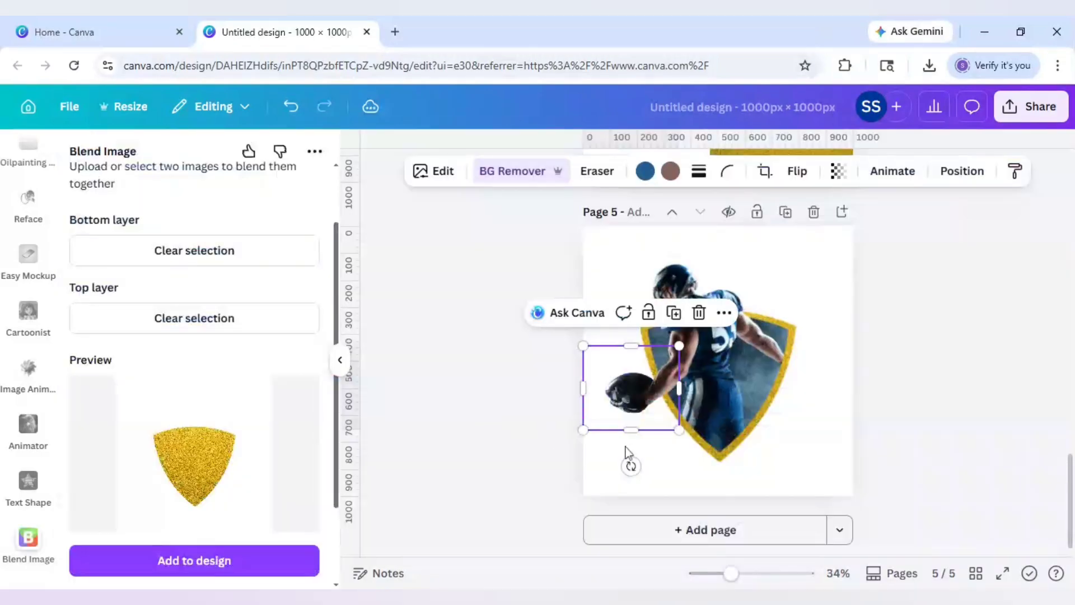
left_click(554, 434)
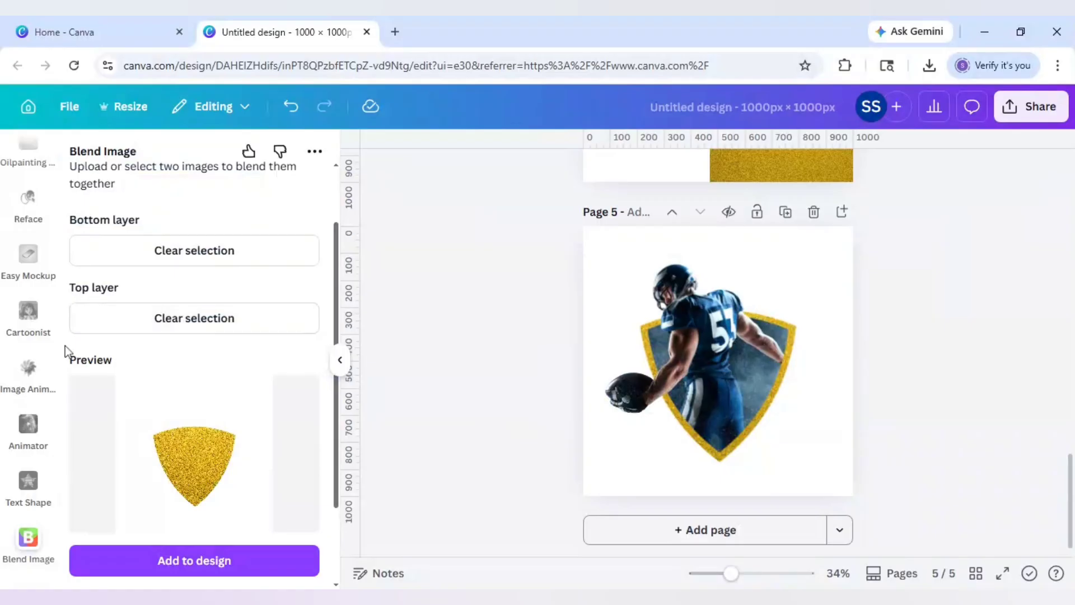
- Add a heading text box reading 'FOOTBALL' to the page
scroll(46, 278, "down", 5)
scroll(47, 278, "down", 10)
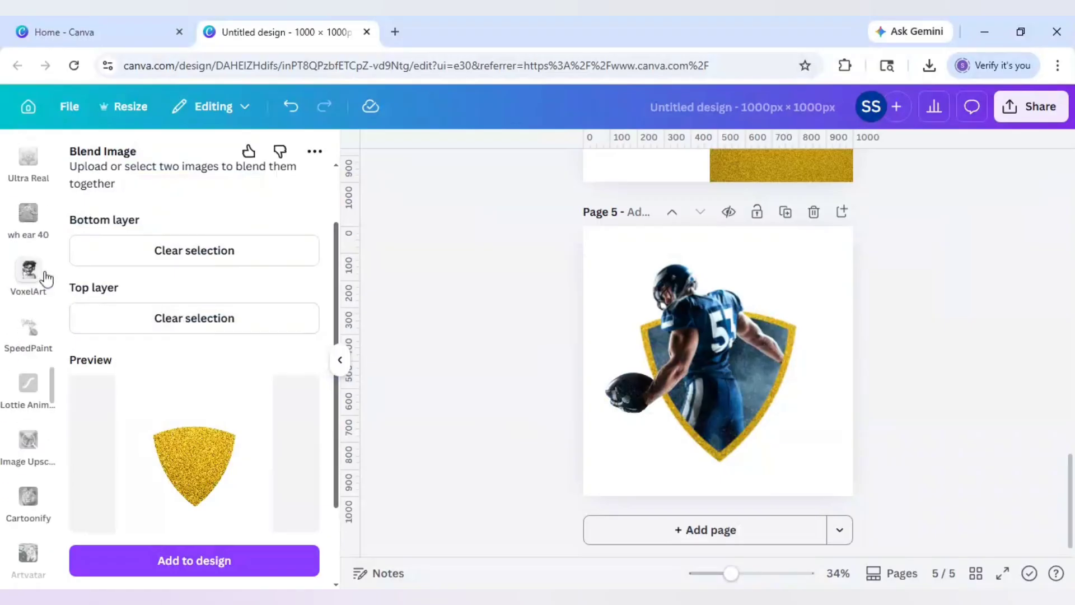
scroll(43, 278, "up", 10)
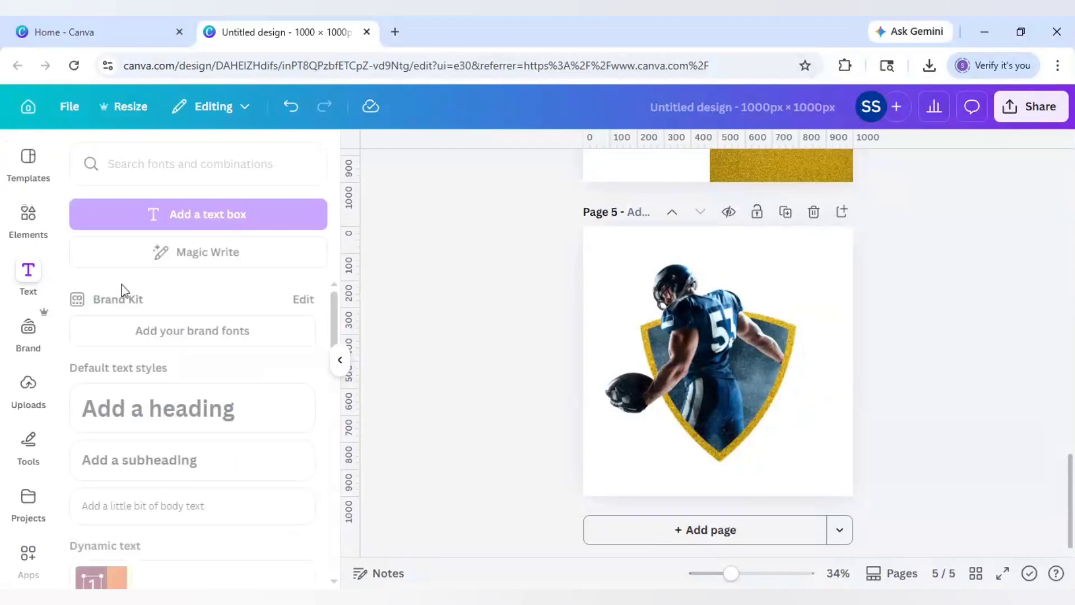
left_click(162, 419)
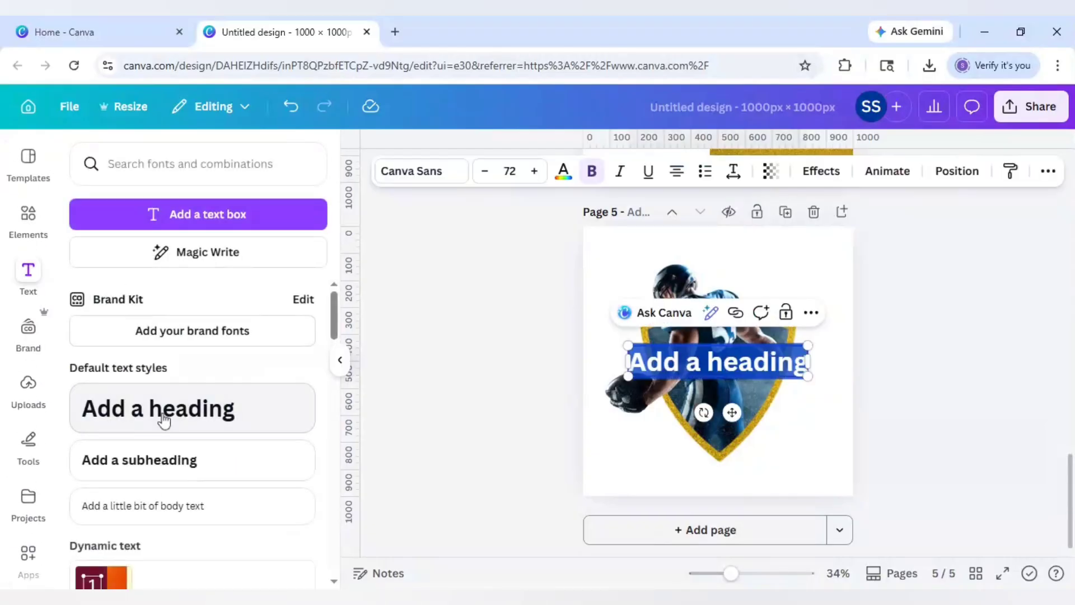
type("FOOTBALL")
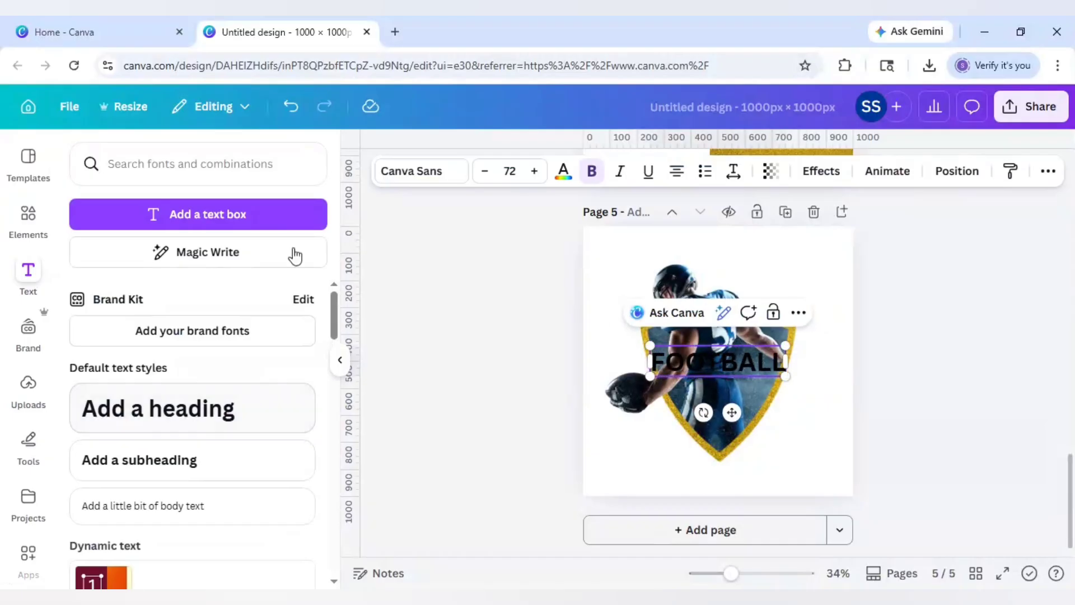
- Search fonts for 'SPORT', apply Princetown to the title, and move it to the shield's top
left_click(445, 172)
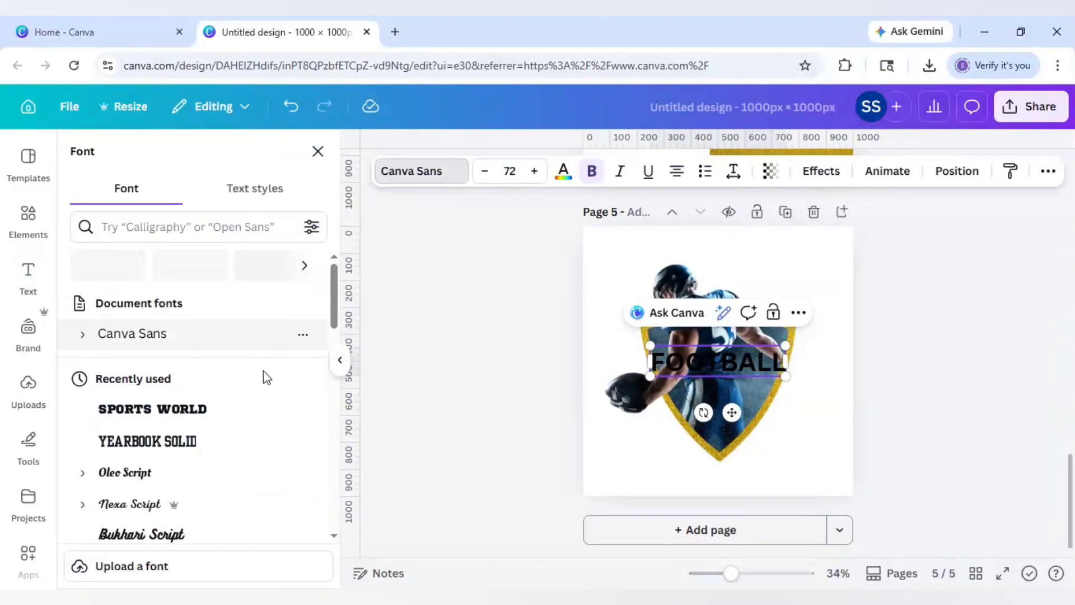
left_click(198, 227)
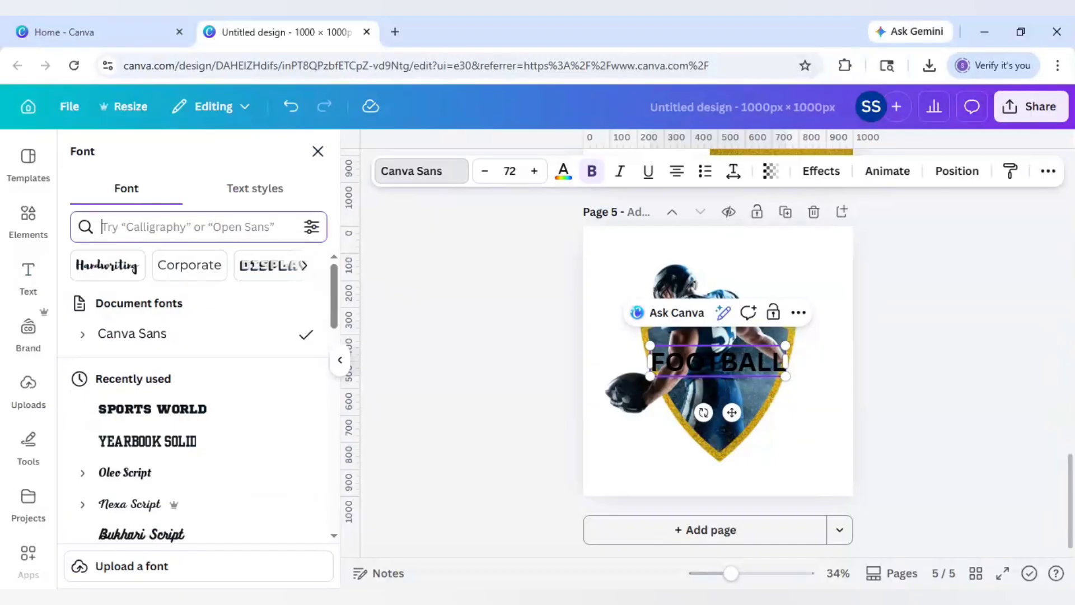
type("SPORTS")
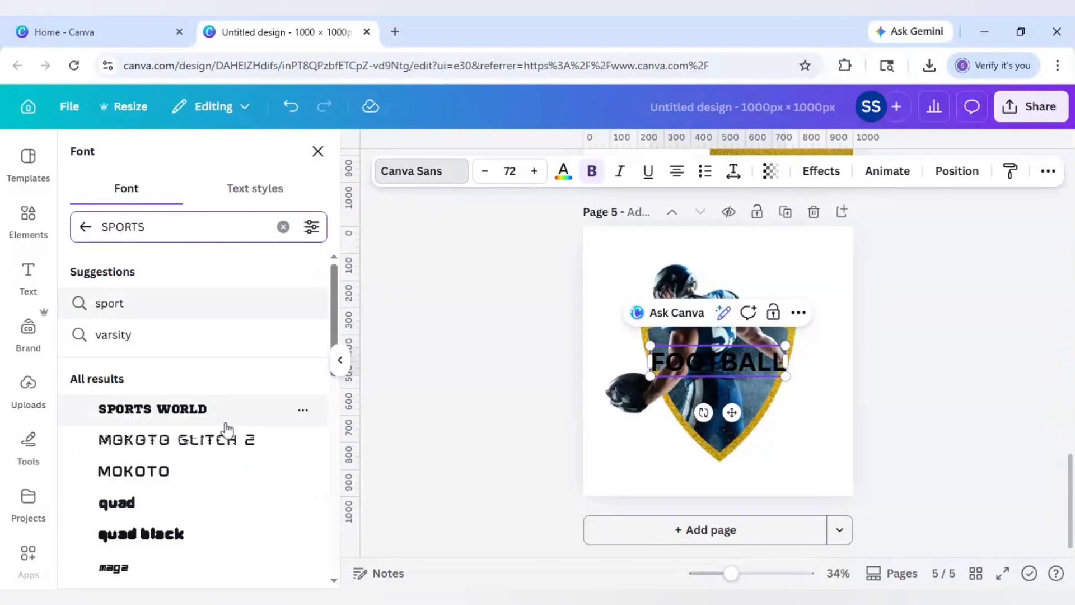
scroll(221, 448, "down", 2)
scroll(219, 450, "down", 5)
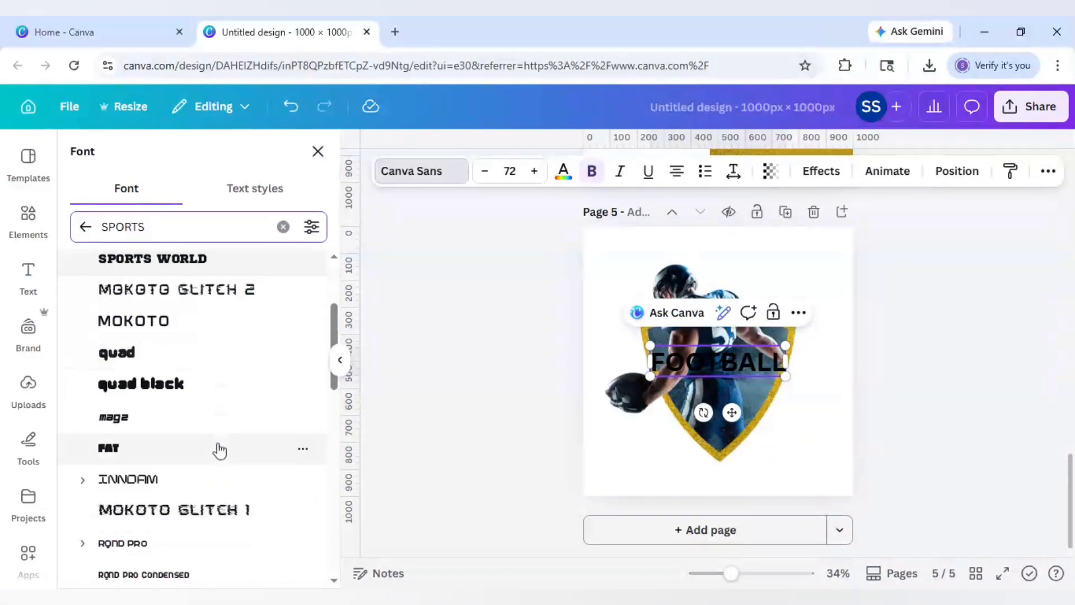
scroll(219, 450, "down", 2)
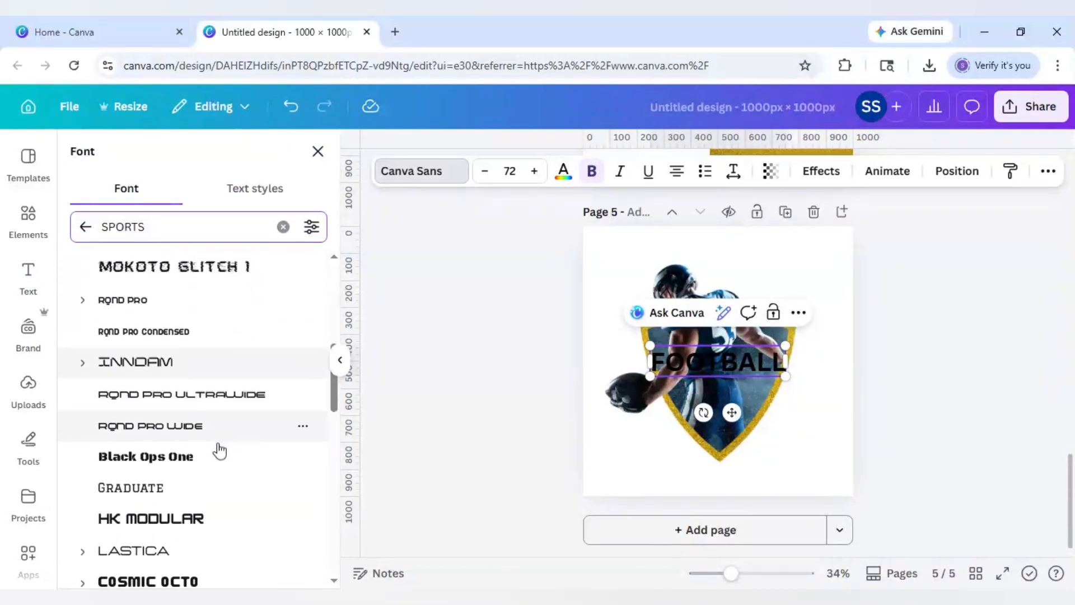
scroll(219, 450, "down", 2)
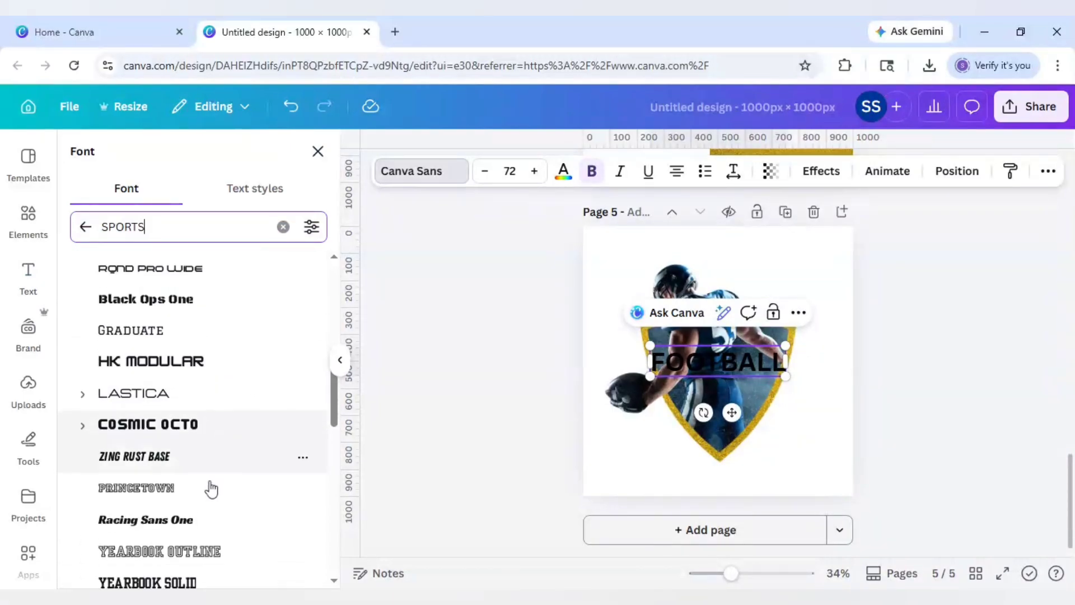
left_click(209, 489)
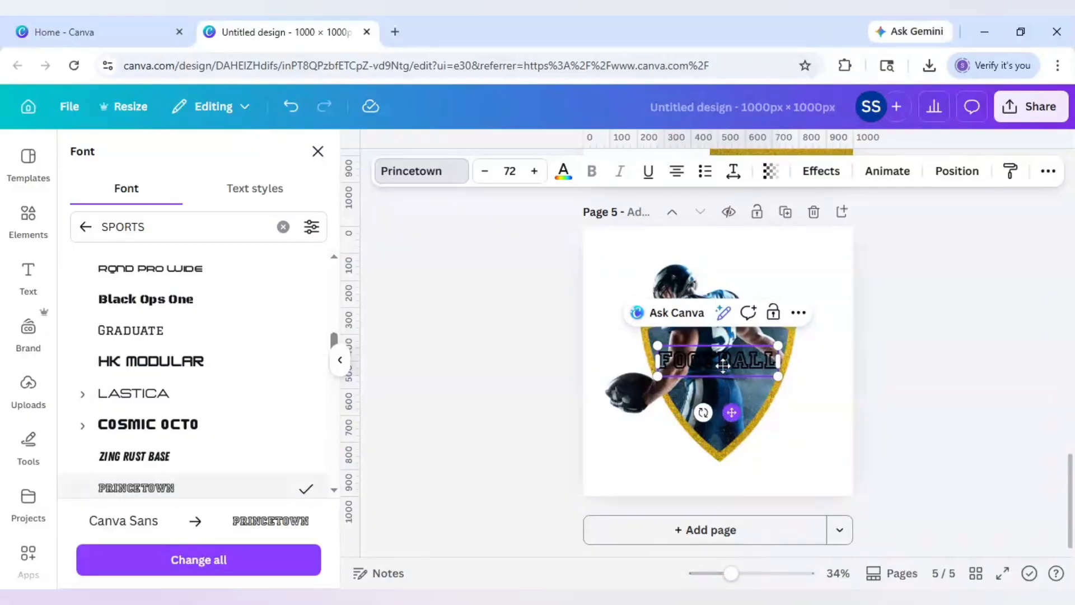
left_click_drag(723, 366, 730, 332)
- Colour the FOOTBALL title dark navy sampled from the photo with the eyedropper
left_click(534, 311)
left_click(718, 270)
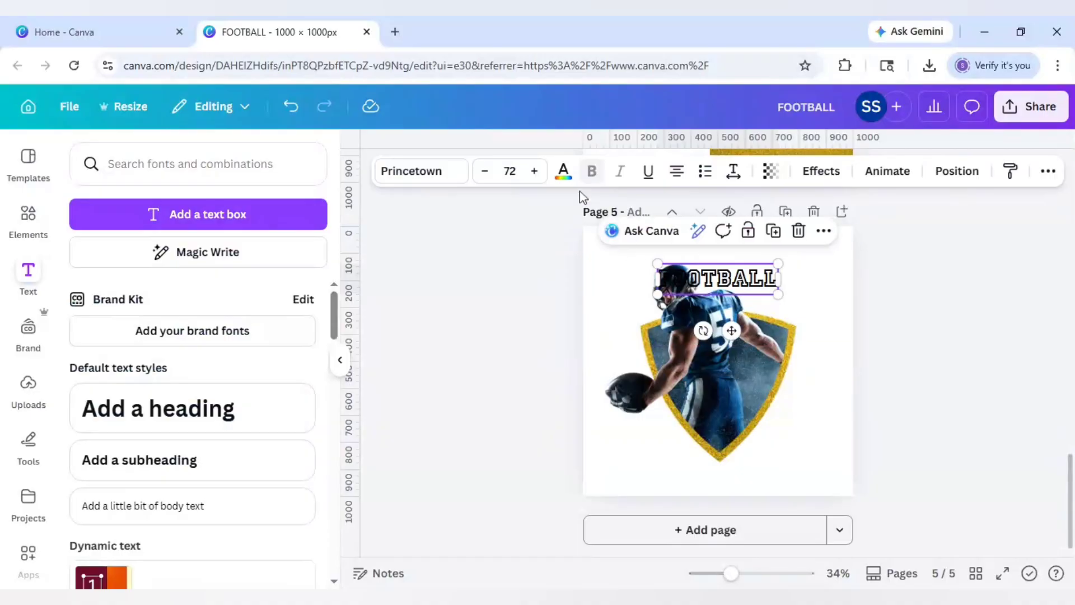
left_click(563, 172)
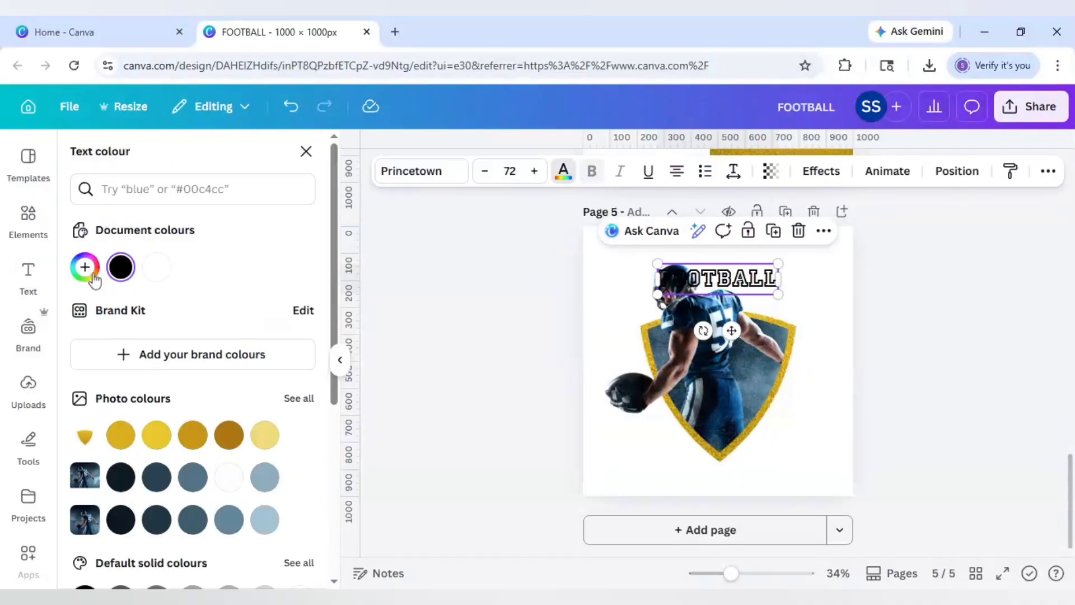
left_click(93, 277)
left_click(287, 474)
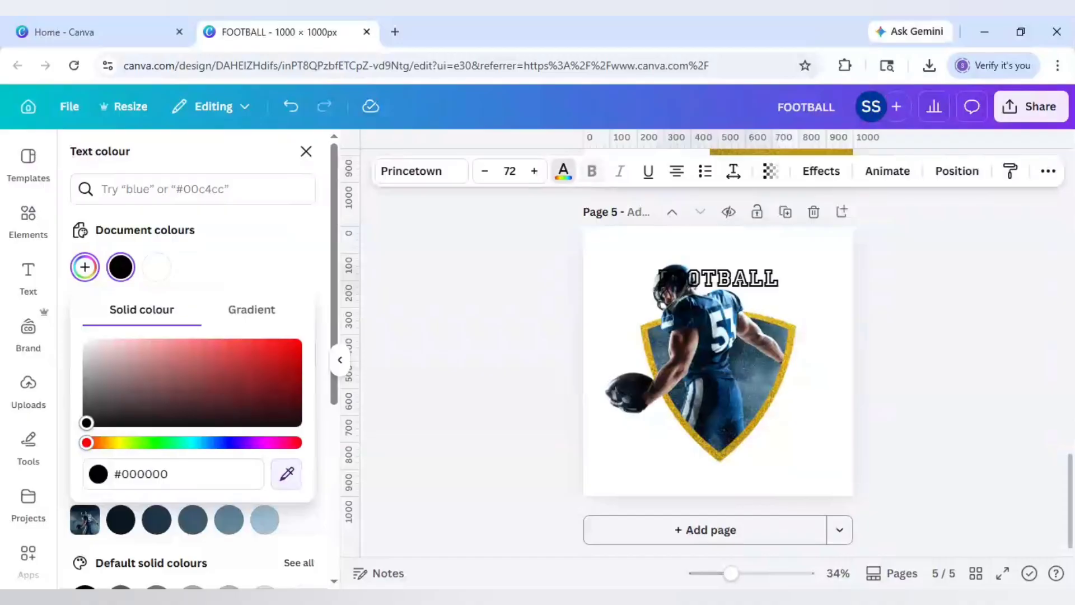
left_click(741, 294)
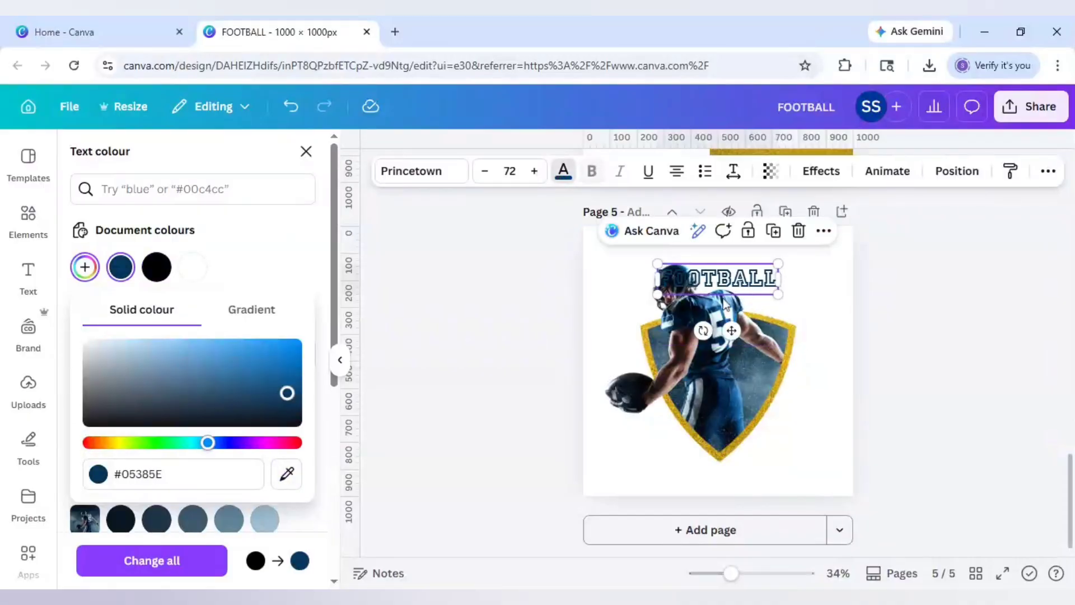
left_click(309, 268)
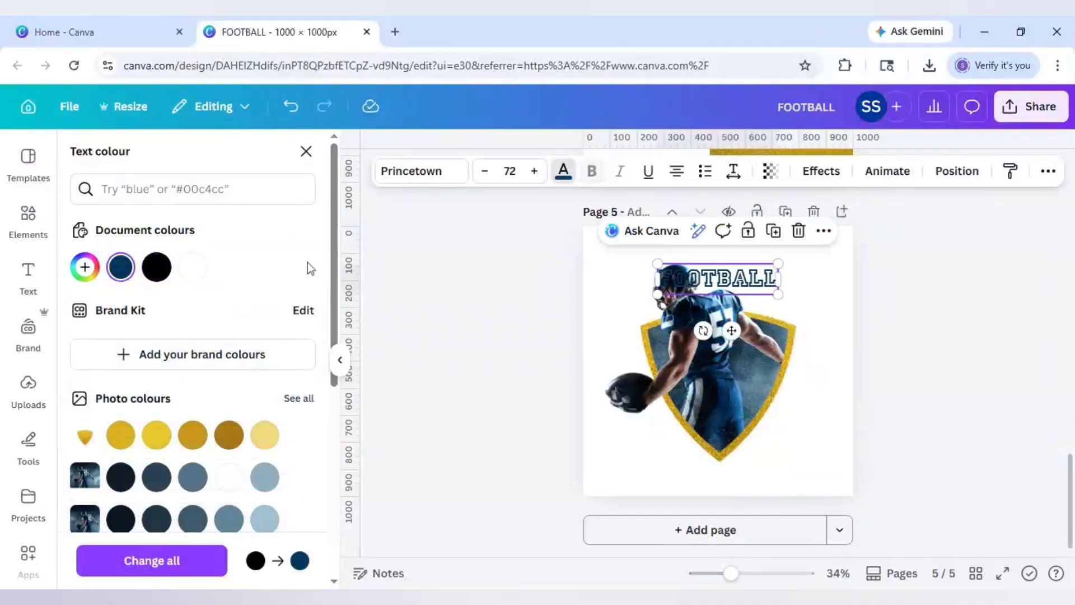
- Apply a Curve effect of 40 to the FOOTBALL title
left_click(813, 178)
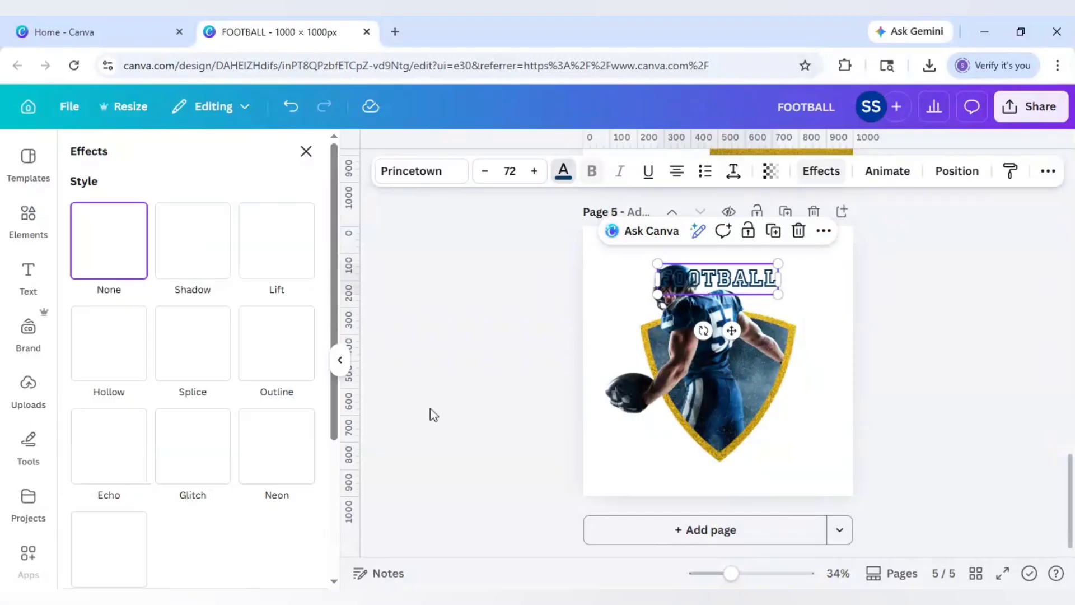
scroll(269, 482, "down", 3)
left_click(206, 529)
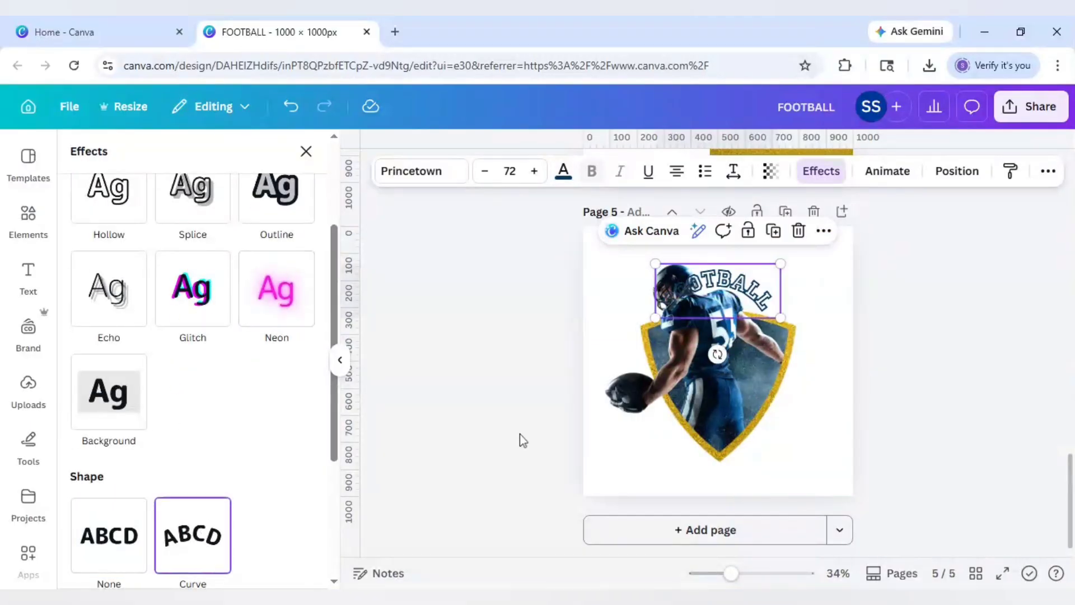
scroll(279, 494, "down", 2)
scroll(278, 494, "down", 1)
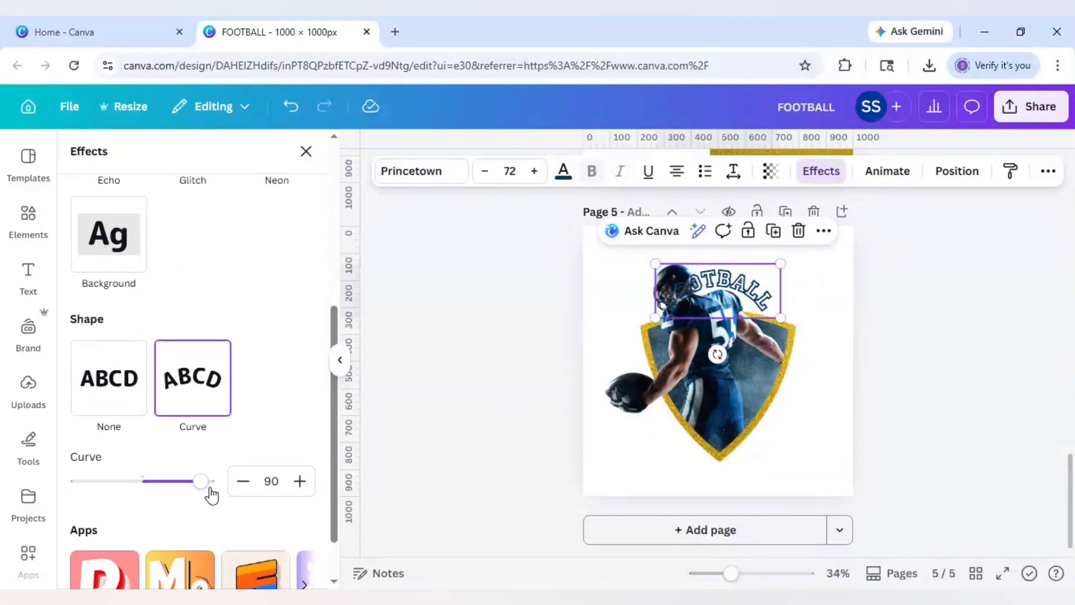
left_click_drag(202, 480, 171, 489)
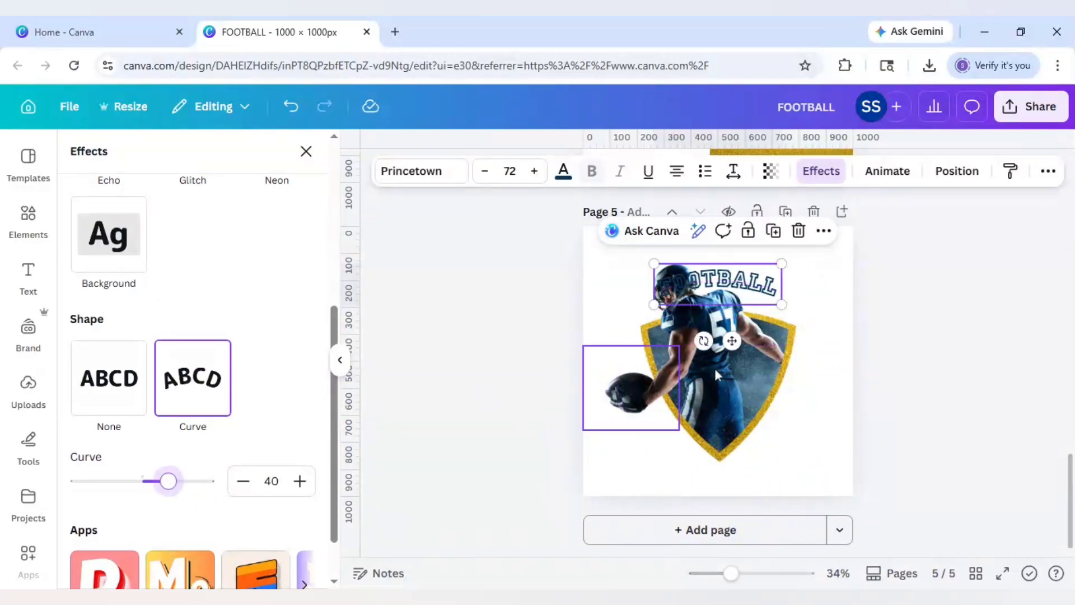
- Enlarge the curved title to 95.8 and centre it above the shield
left_click_drag(727, 351, 714, 370)
left_click_drag(768, 292, 812, 278)
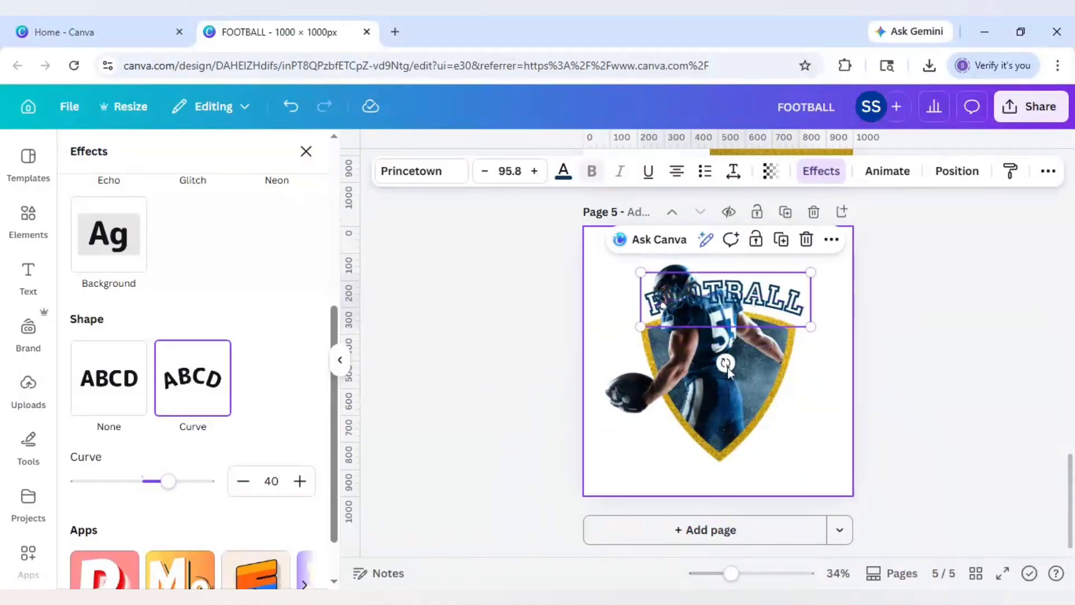
left_click_drag(756, 319, 745, 285)
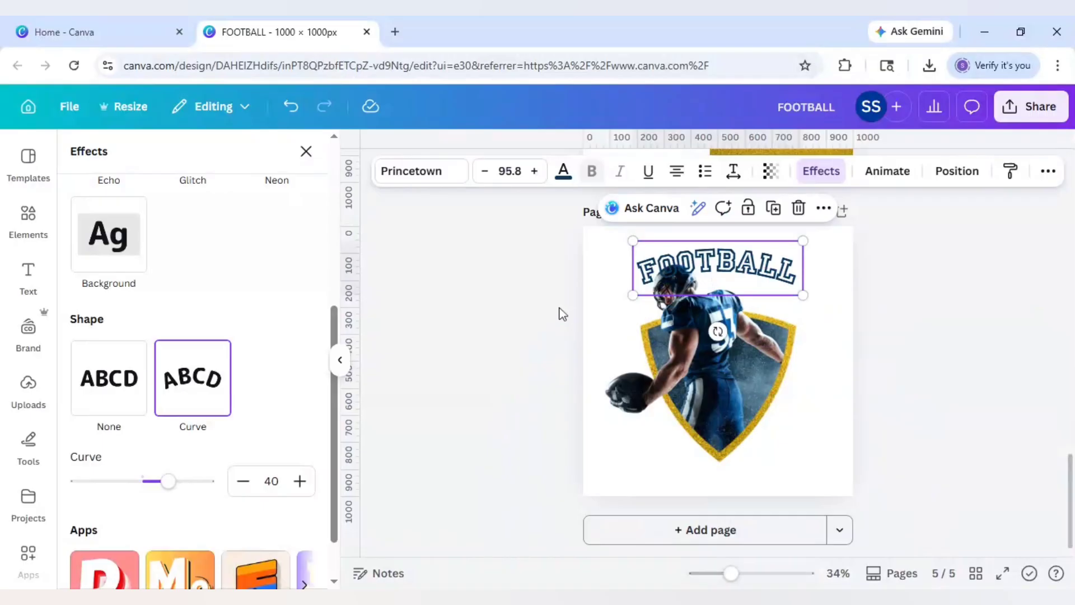
left_click(490, 308)
- Send the FOOTBALL title to the back, behind the player
left_click(760, 264)
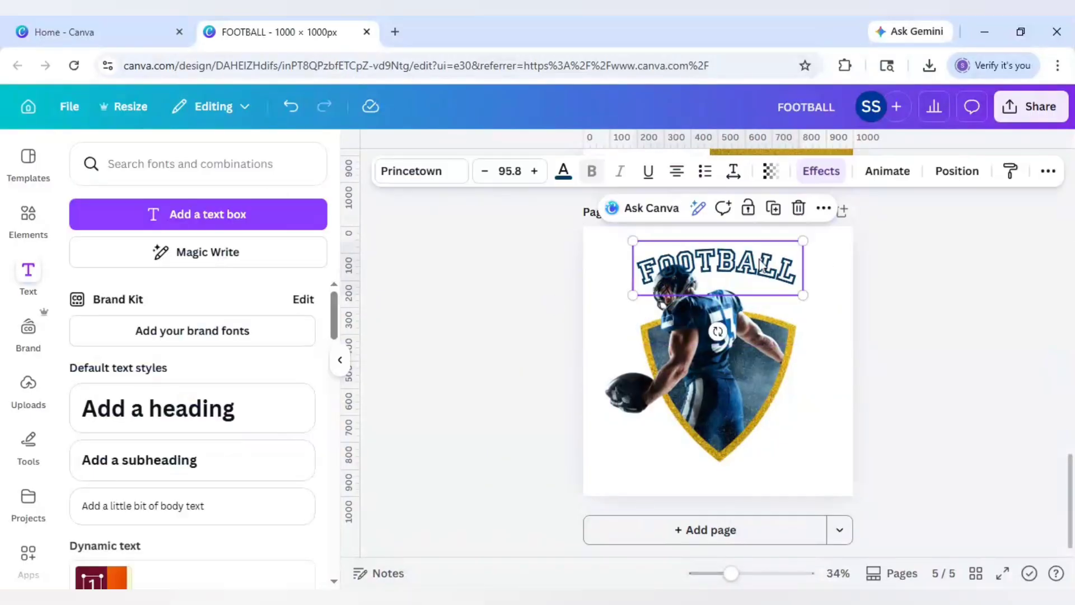
right_click(762, 266)
mouse_move(812, 335)
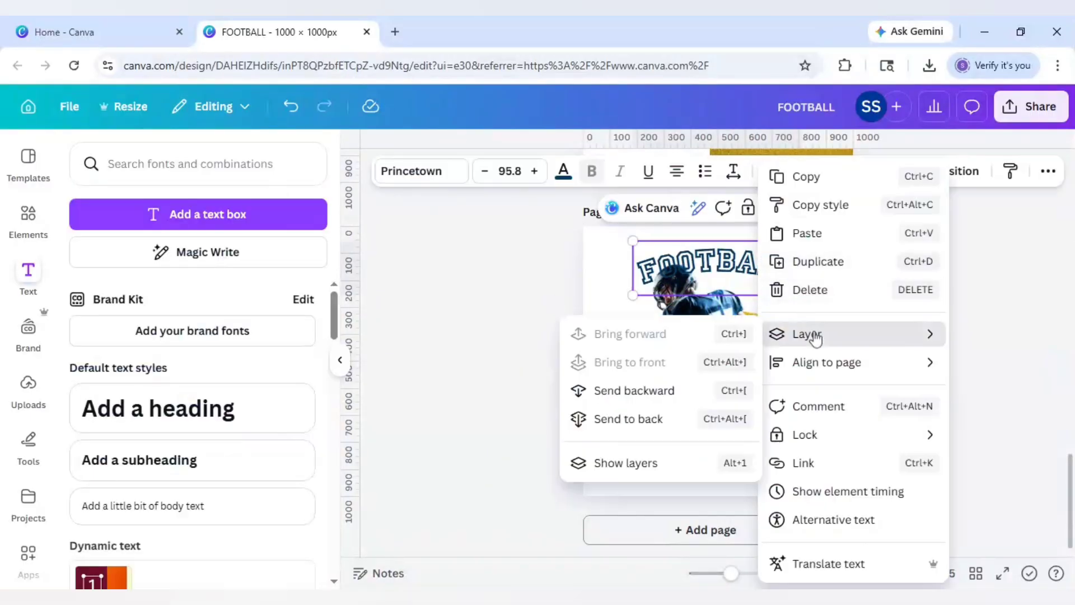
left_click(675, 420)
left_click(509, 354)
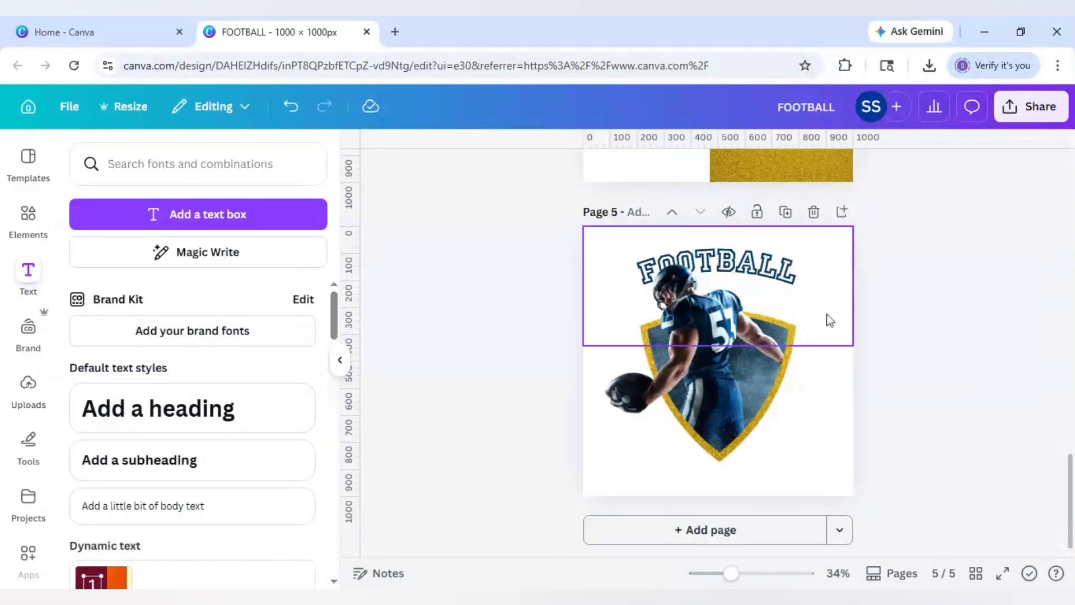
left_click(197, 408)
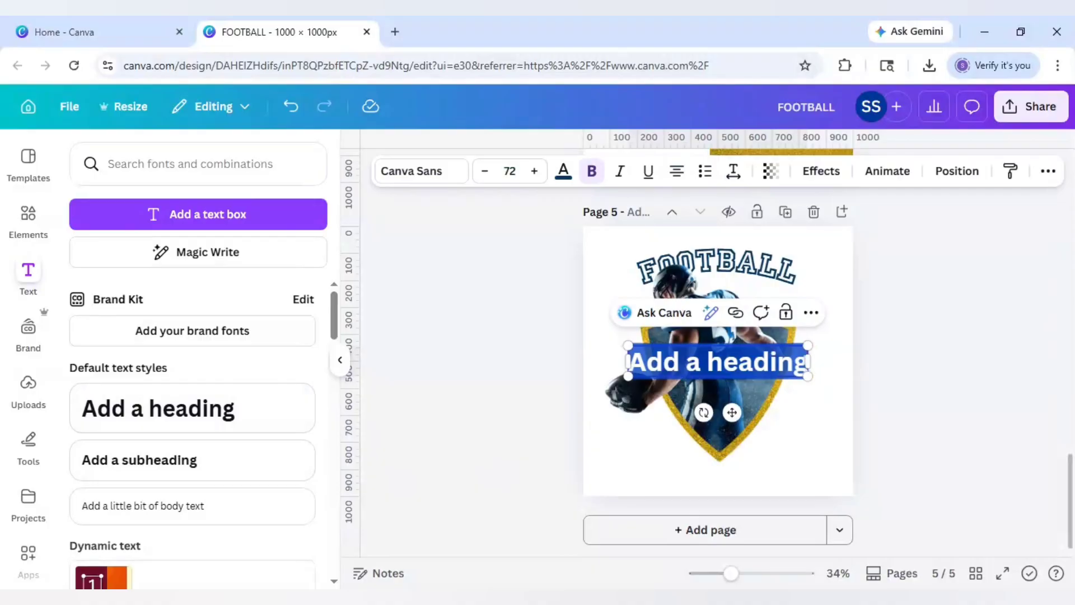
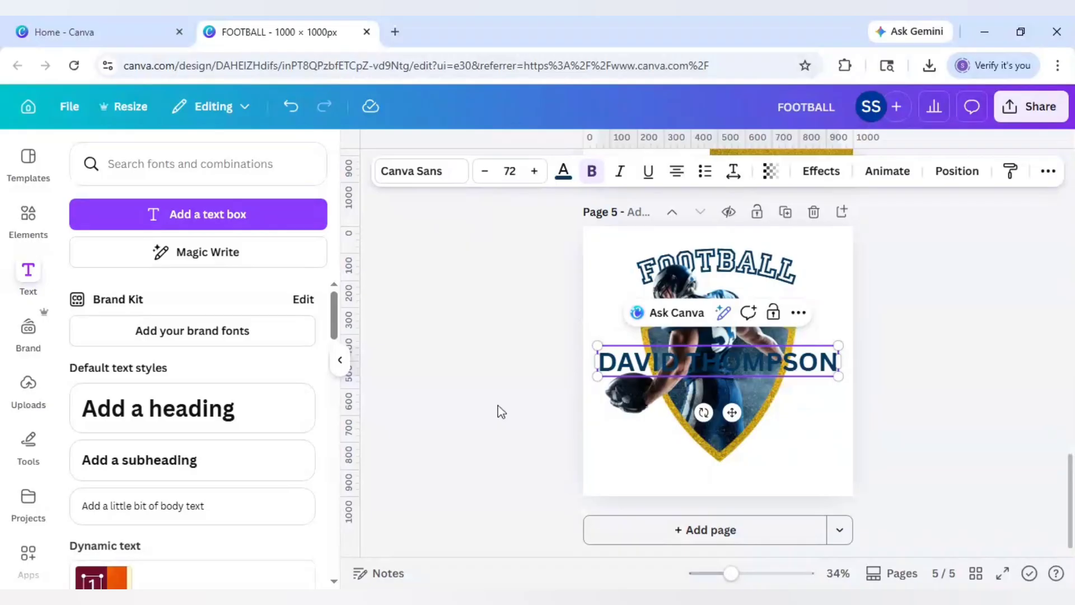
left_click(444, 177)
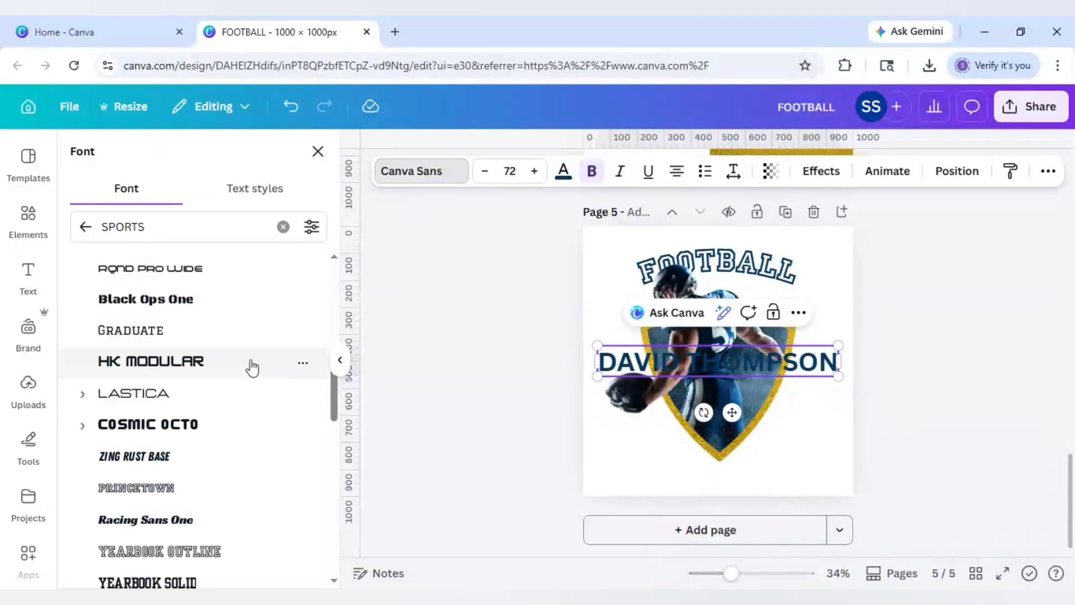
scroll(252, 367, "up", 8)
scroll(216, 352, "up", 2)
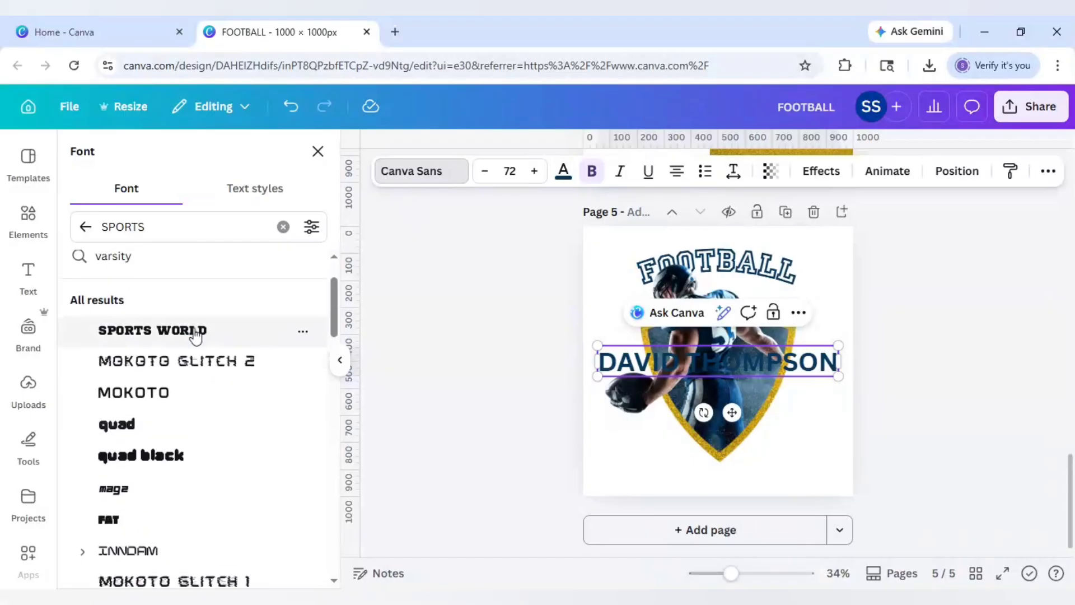
left_click(257, 339)
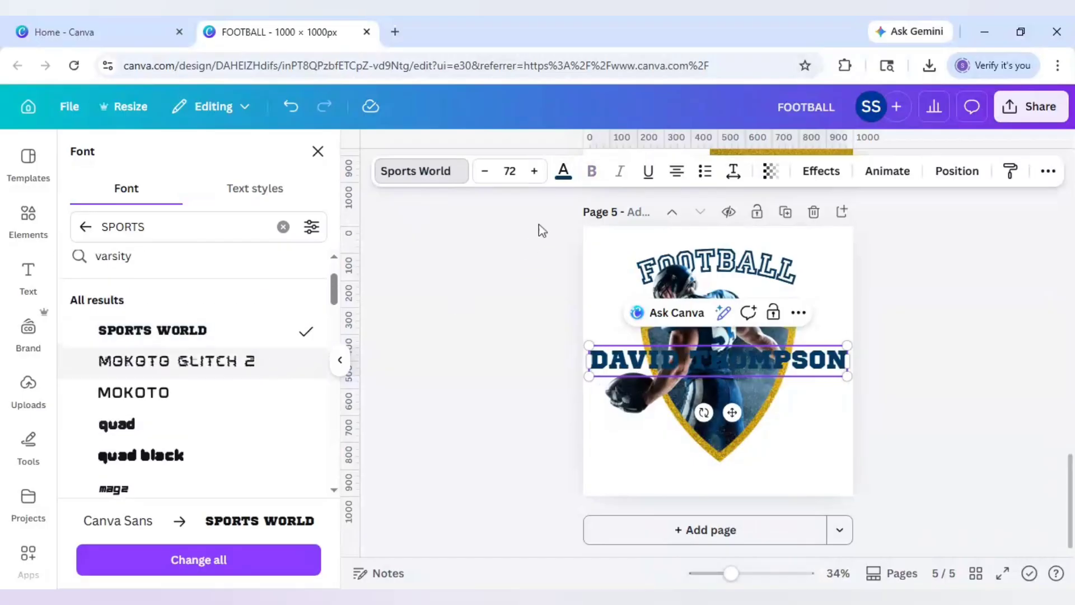
left_click(822, 173)
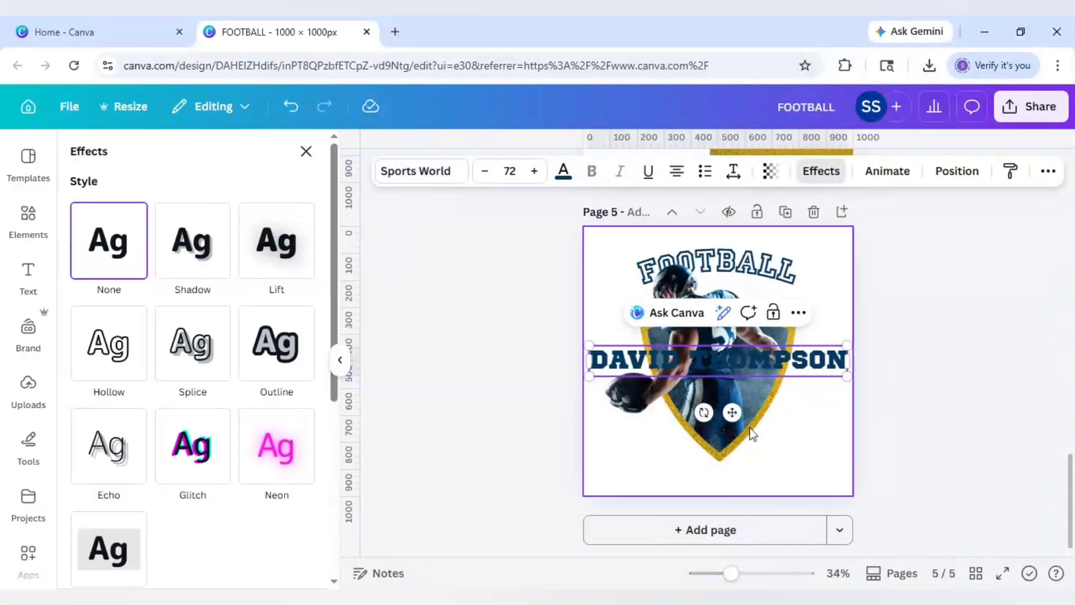
- Rotate the name to about -51 degrees and move it toward the lower-right
left_click_drag(704, 413, 763, 414)
left_click(826, 386)
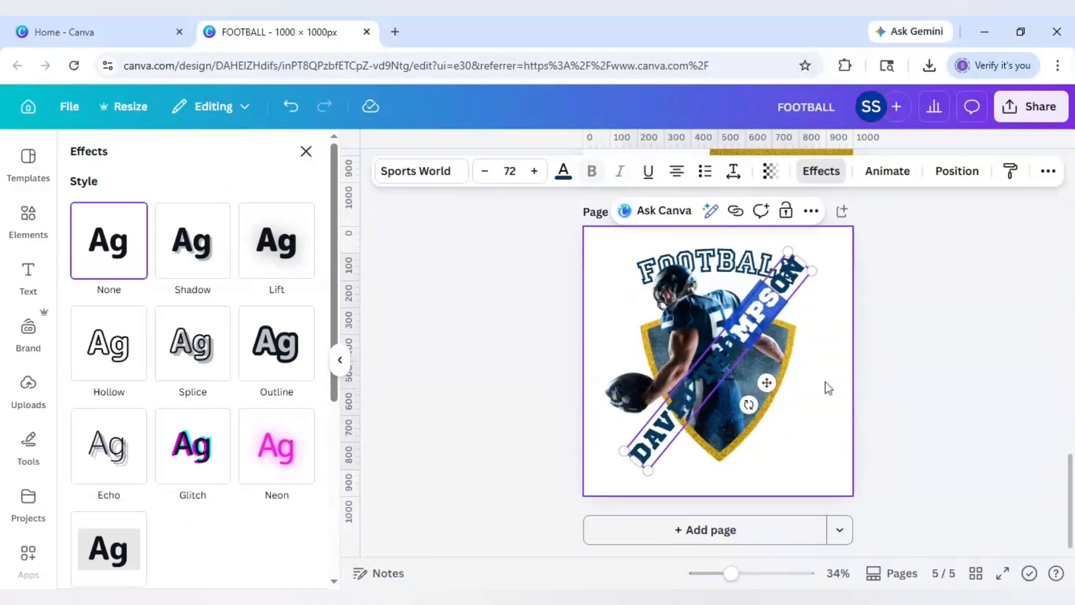
left_click(745, 335)
left_click_drag(779, 372, 831, 431)
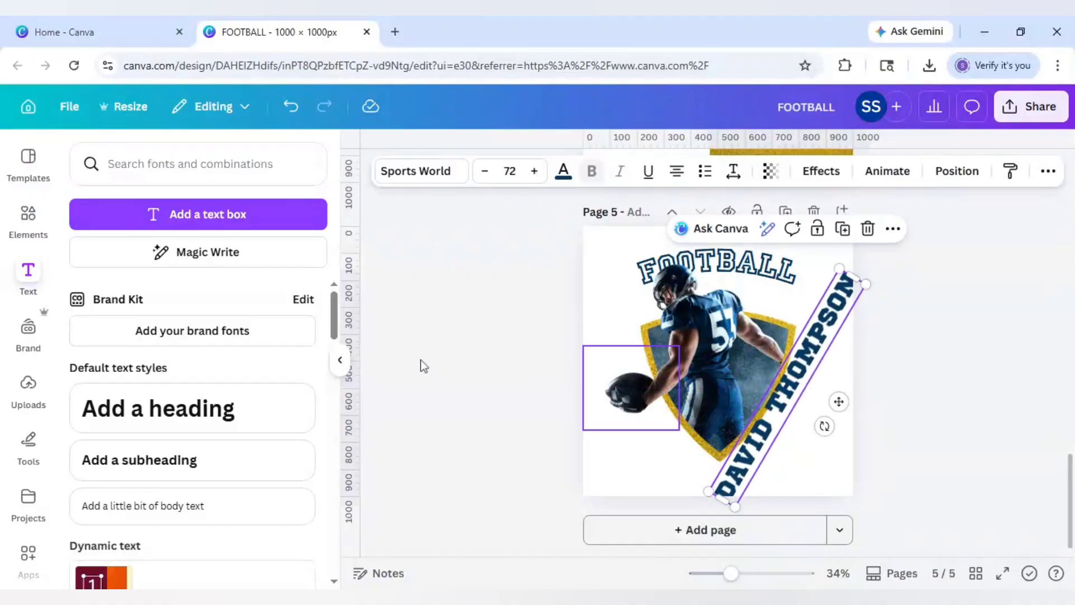
- Give the name a reversed Curve effect, shrink it to size 48, and place it beside the shield
left_click(805, 169)
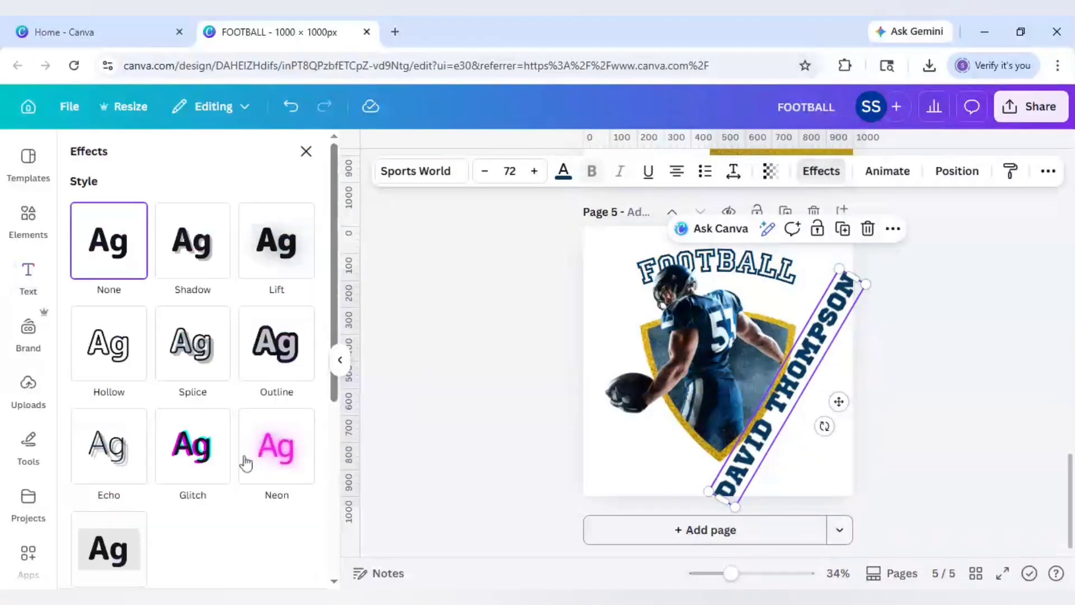
scroll(241, 459, "down", 5)
left_click(206, 471)
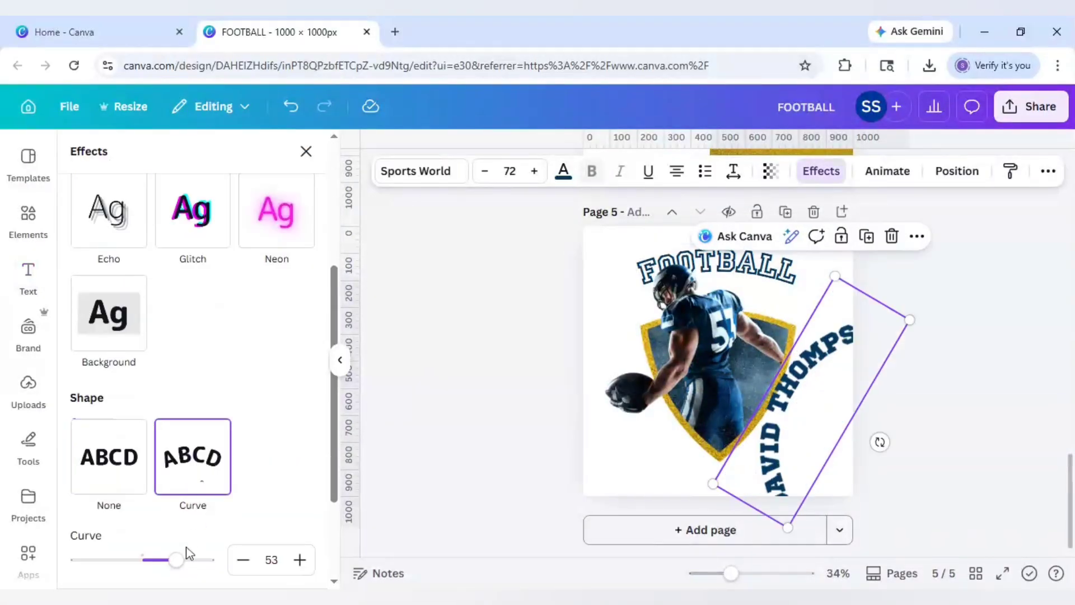
left_click_drag(179, 559, 118, 560)
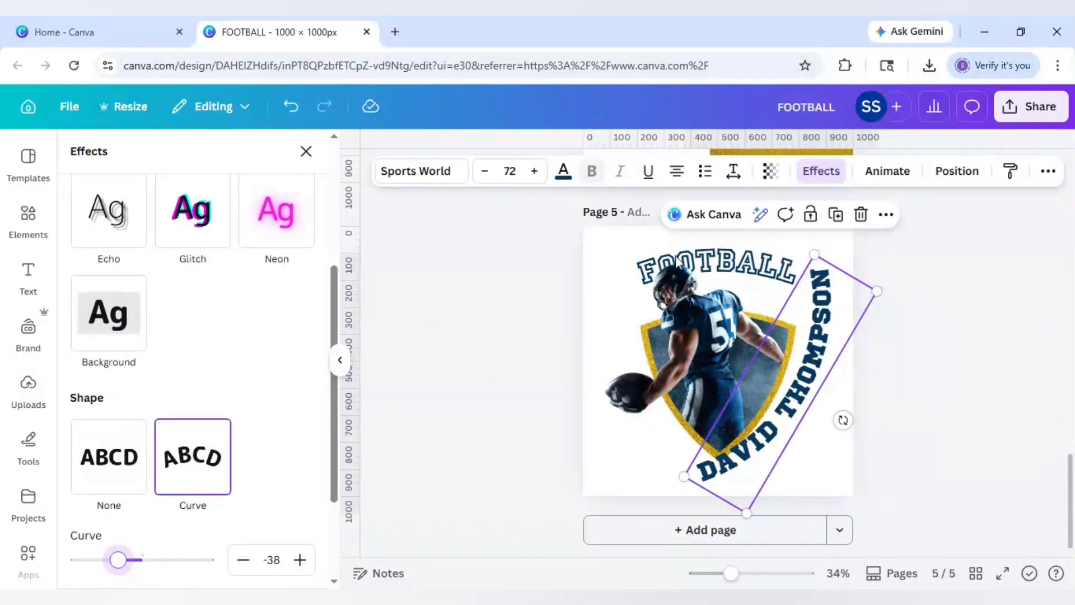
left_click(509, 170)
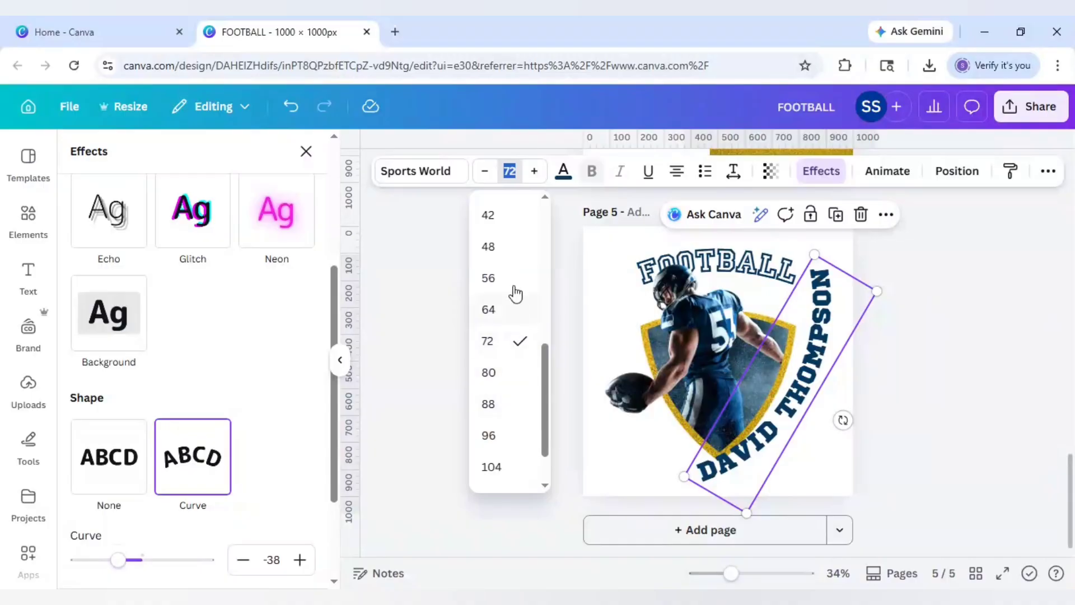
left_click(506, 248)
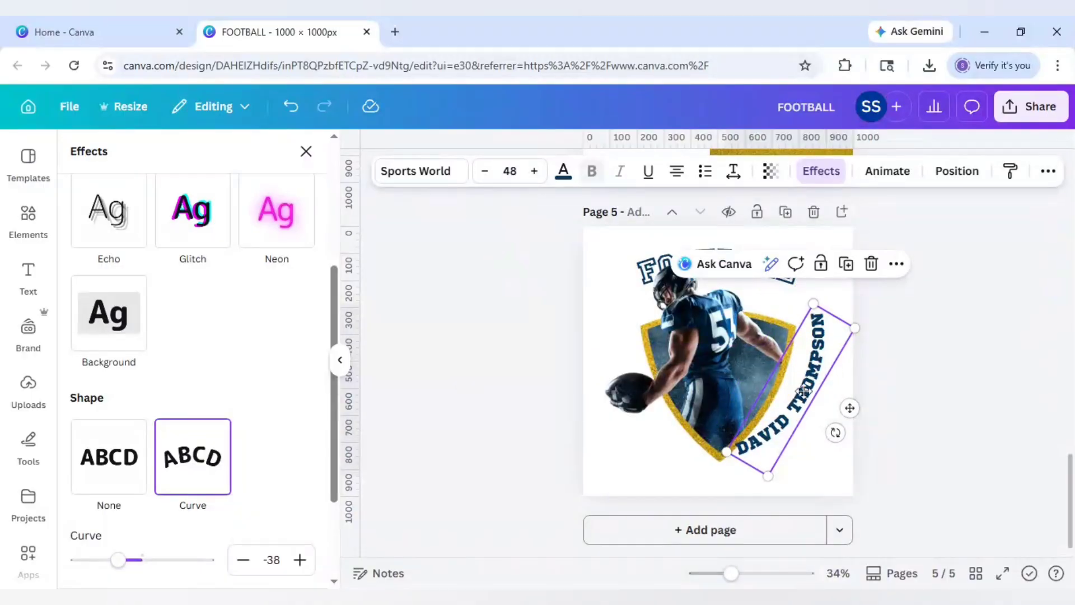
left_click_drag(803, 391, 805, 379)
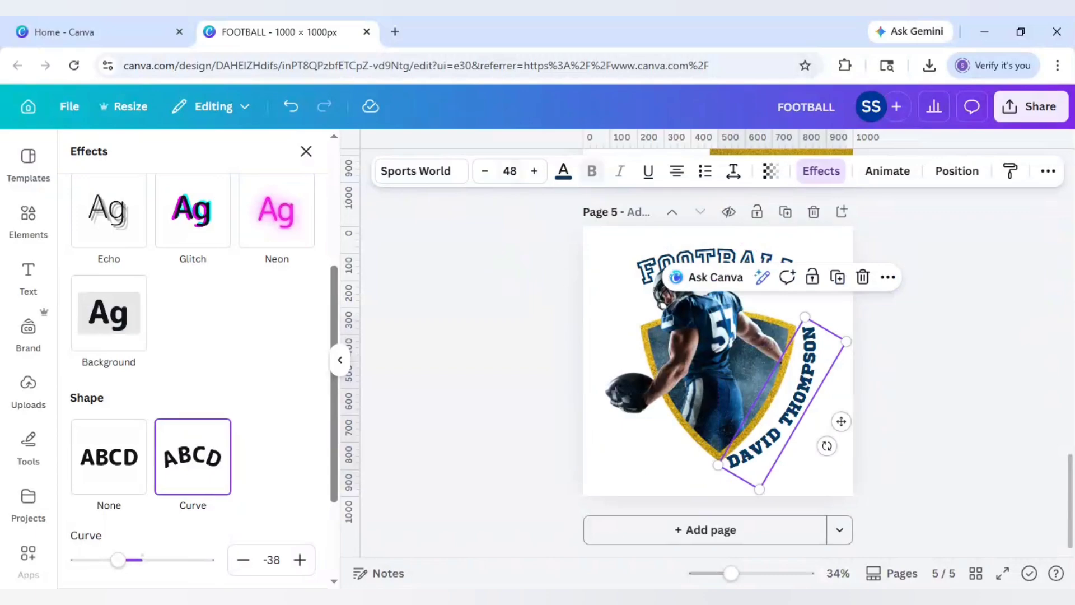
- Shrink the name to size 42, loosen its curve to -26, and move it closer to the shield
left_click(510, 171)
left_click(518, 308)
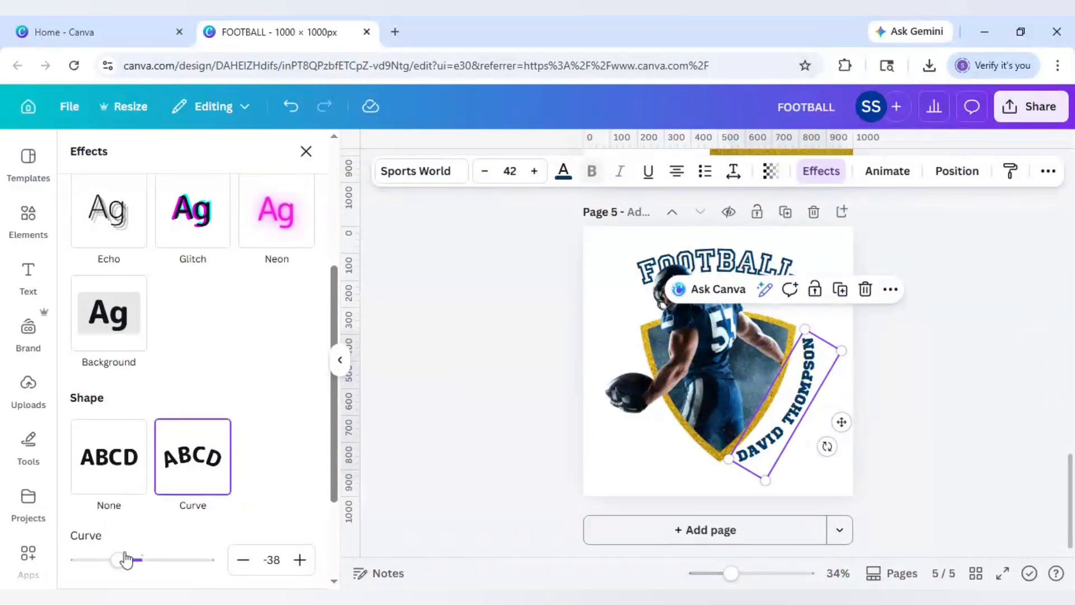
left_click_drag(126, 559, 128, 564)
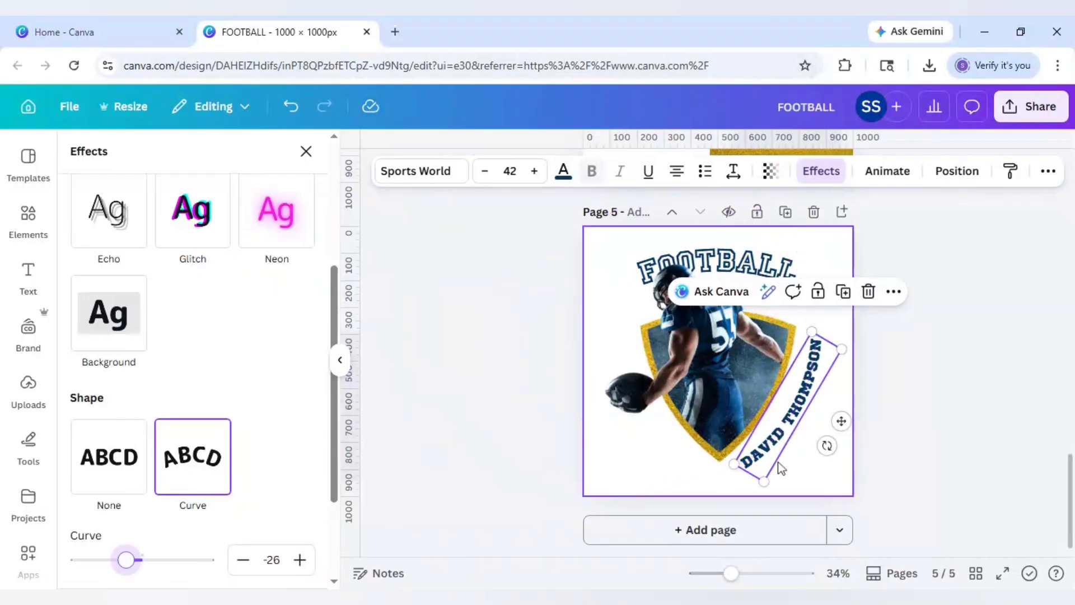
left_click_drag(841, 421, 830, 418)
left_click(939, 420)
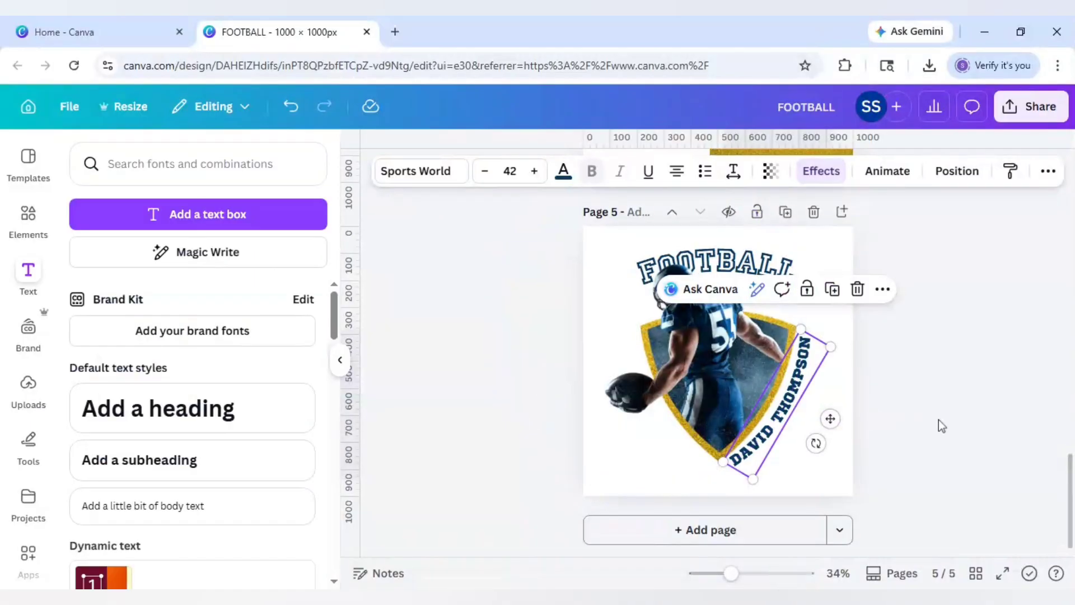
- Ease the name's curve to about -23 and nudge it along the shield's right edge
left_click(811, 387)
left_click(824, 175)
left_click_drag(126, 421, 130, 426)
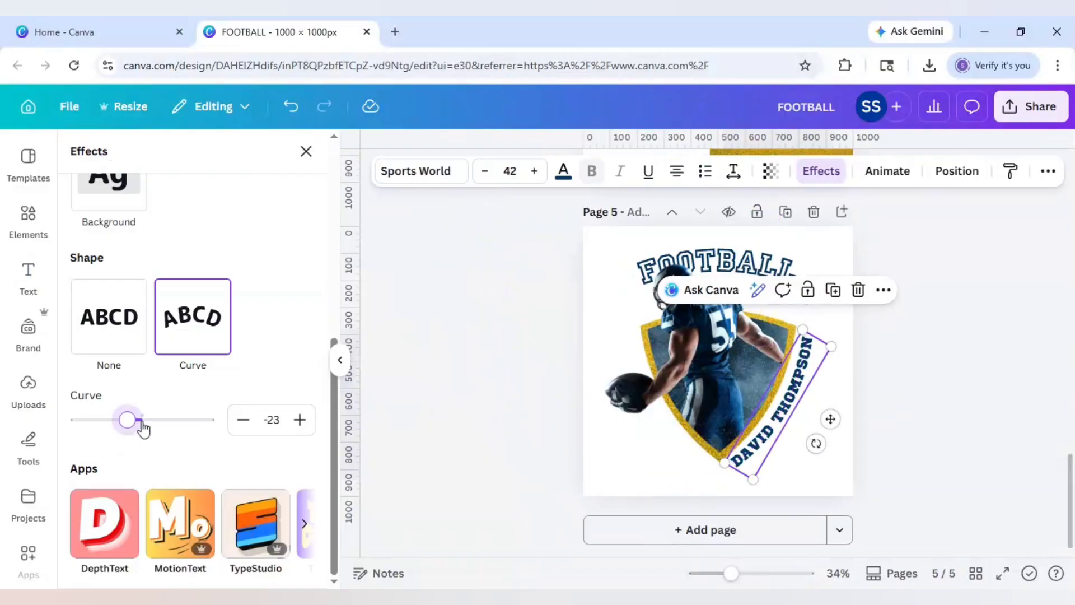
mouse_move(833, 423)
left_mouse_down()
mouse_move(829, 414)
mouse_move(823, 438)
left_mouse_up()
left_click(949, 402)
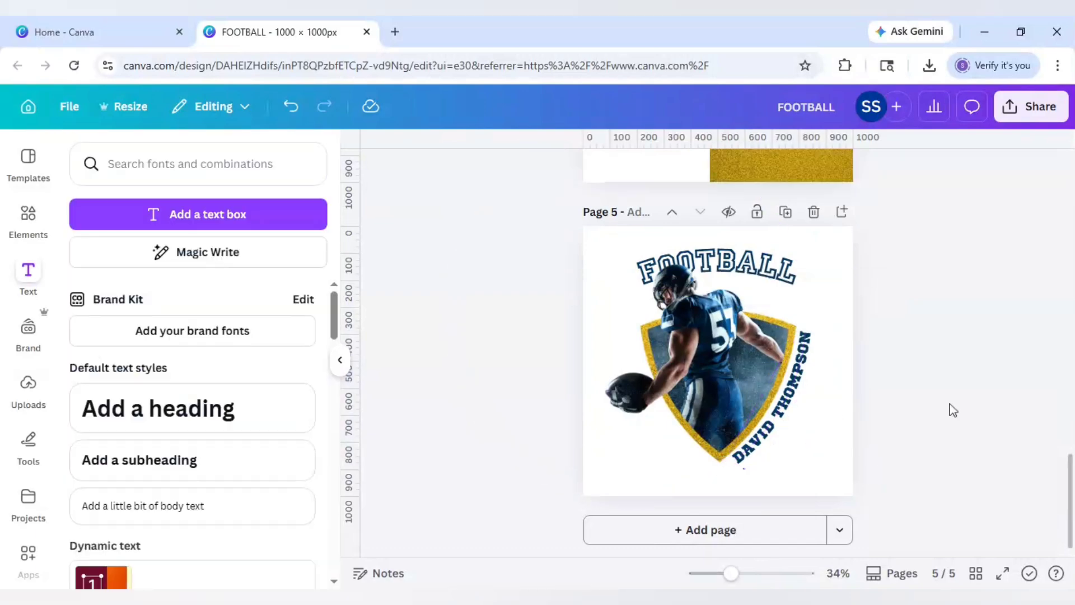
- Add the stadium photo from Recently used and crop it to a 1,145 × 80 grass strip along the page bottom
left_click(28, 216)
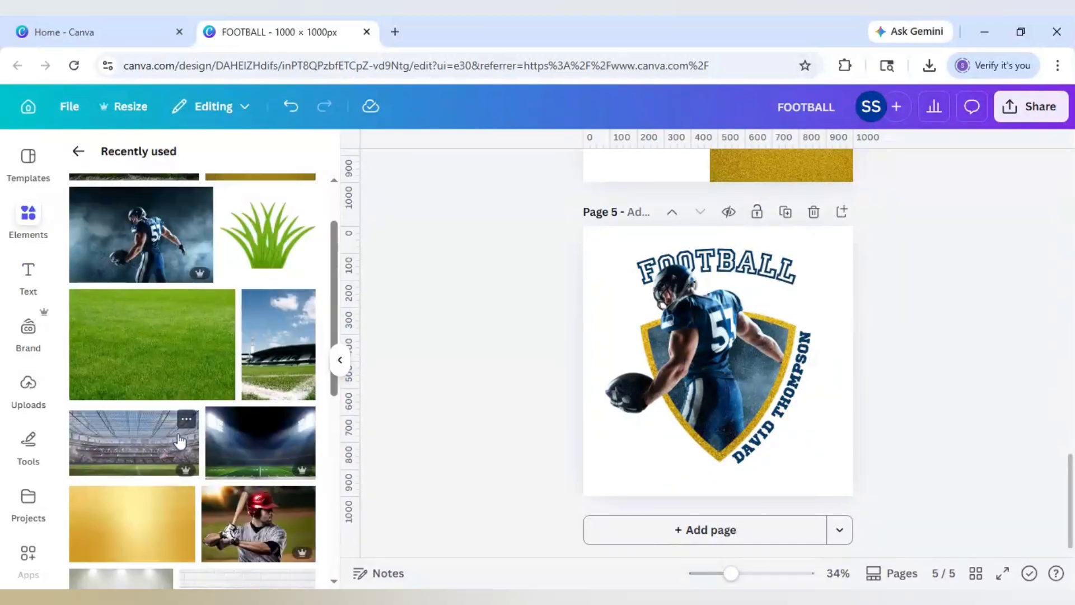
left_click(187, 419)
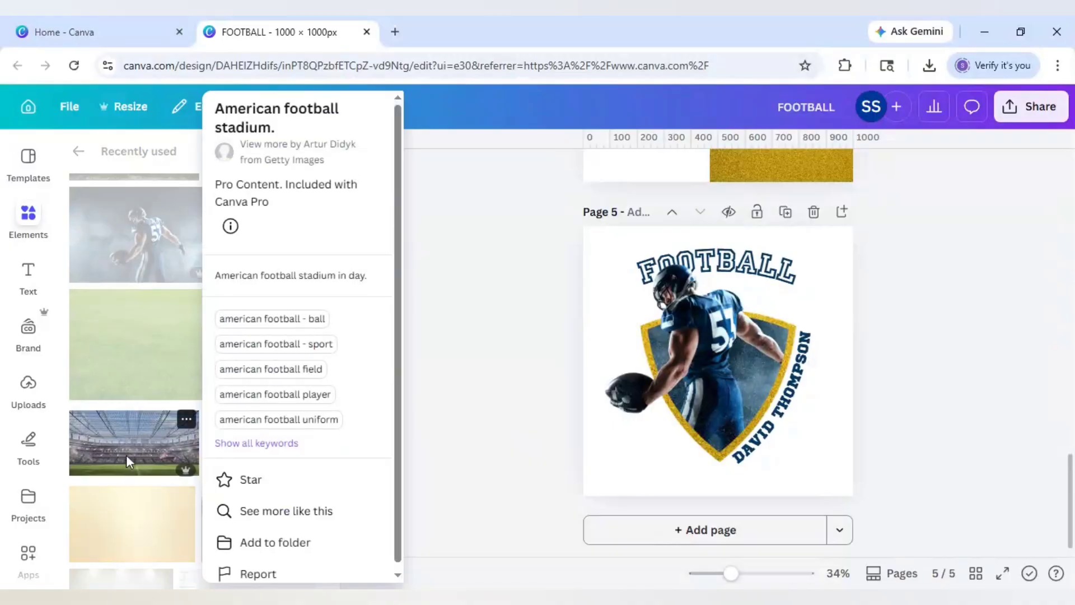
left_click(150, 449)
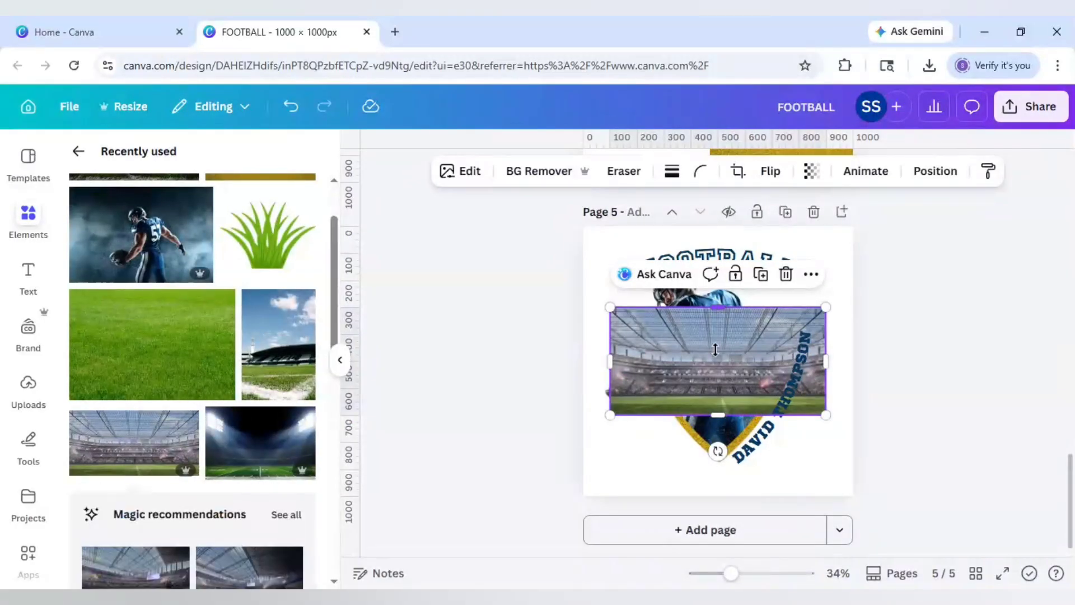
left_click_drag(715, 349, 739, 507)
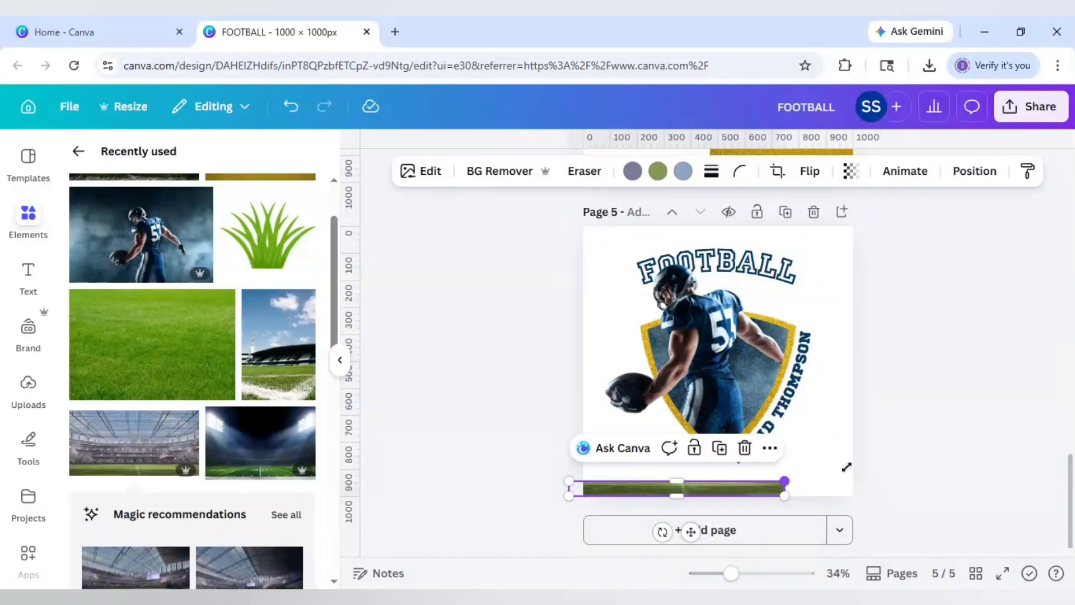
left_click_drag(847, 467, 876, 461)
left_click(490, 419)
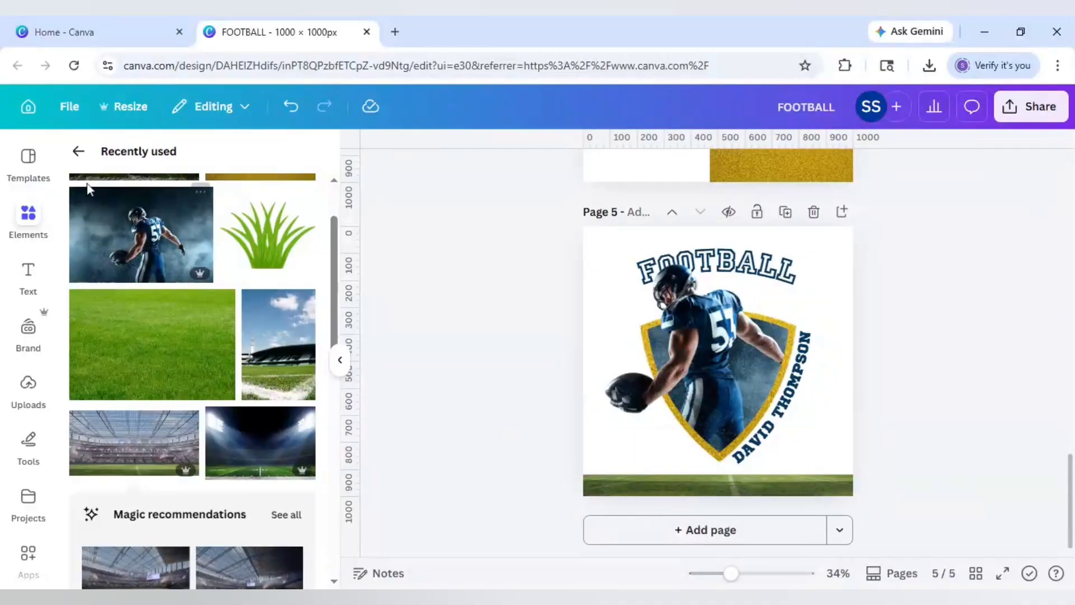
- Search elements for 'american football' and add the football photo to the page
left_click(78, 153)
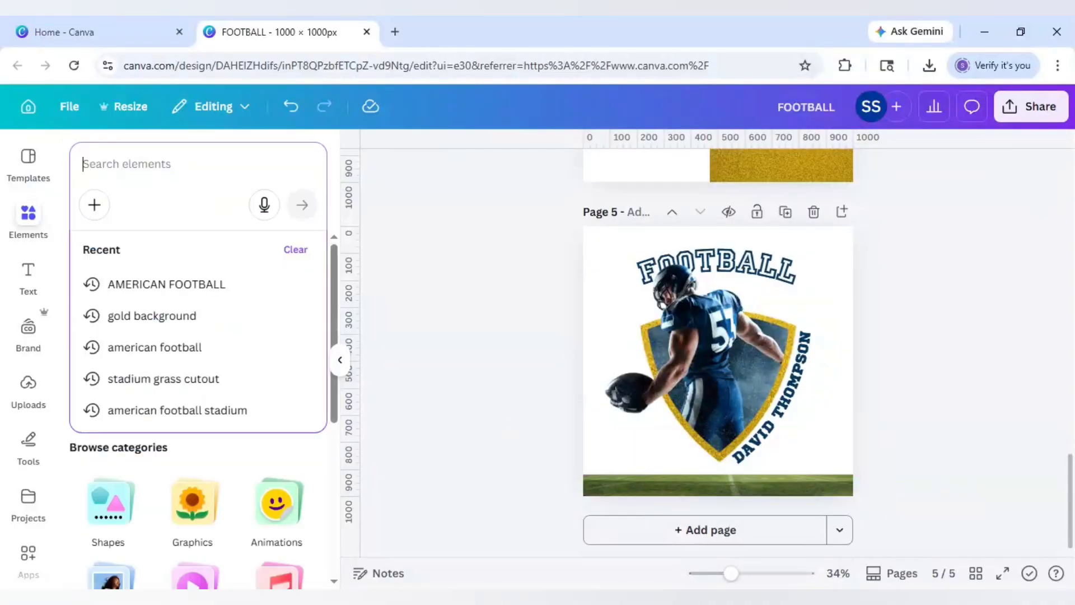
type("american")
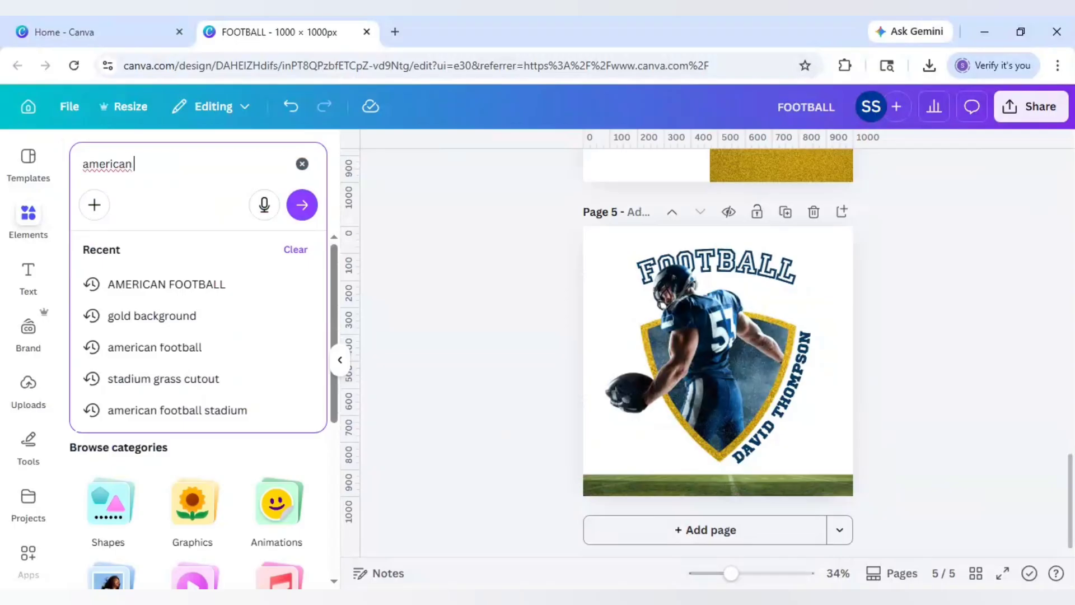
type(" football")
key("Return")
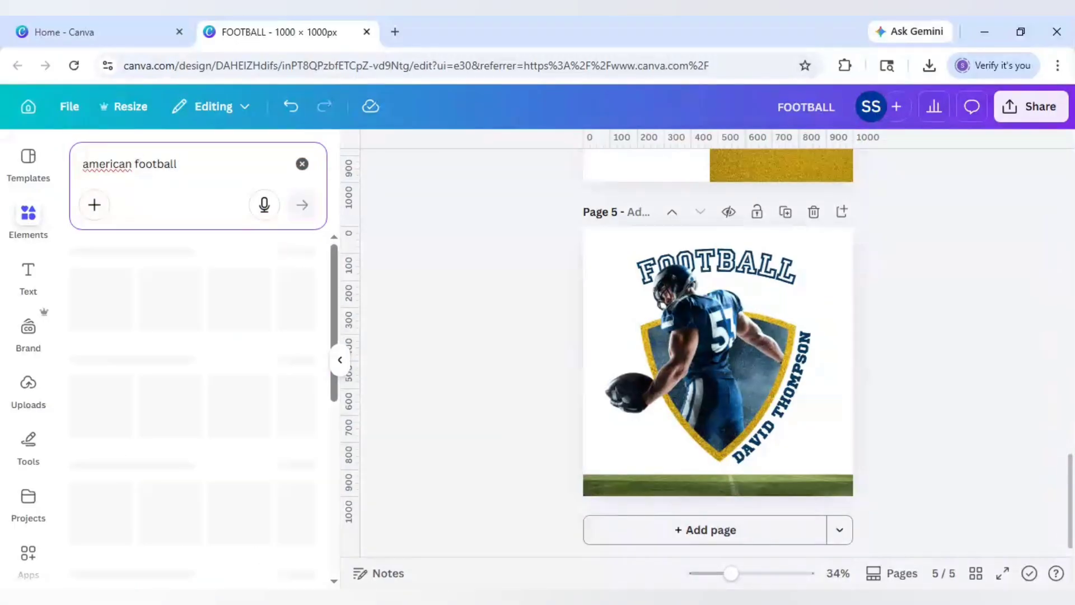
scroll(194, 450, "down", 2)
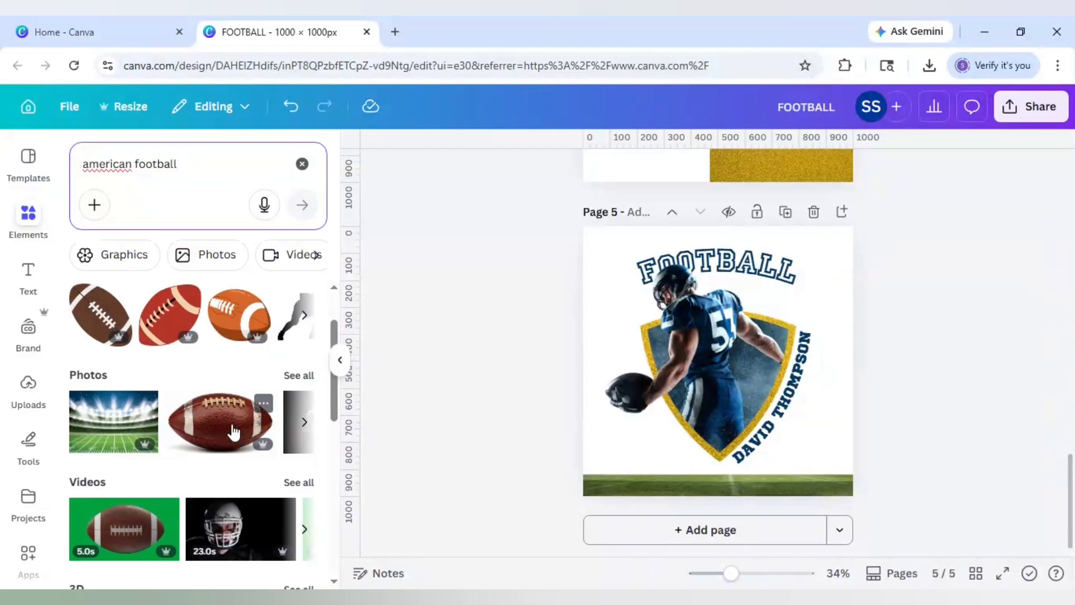
left_click(235, 433)
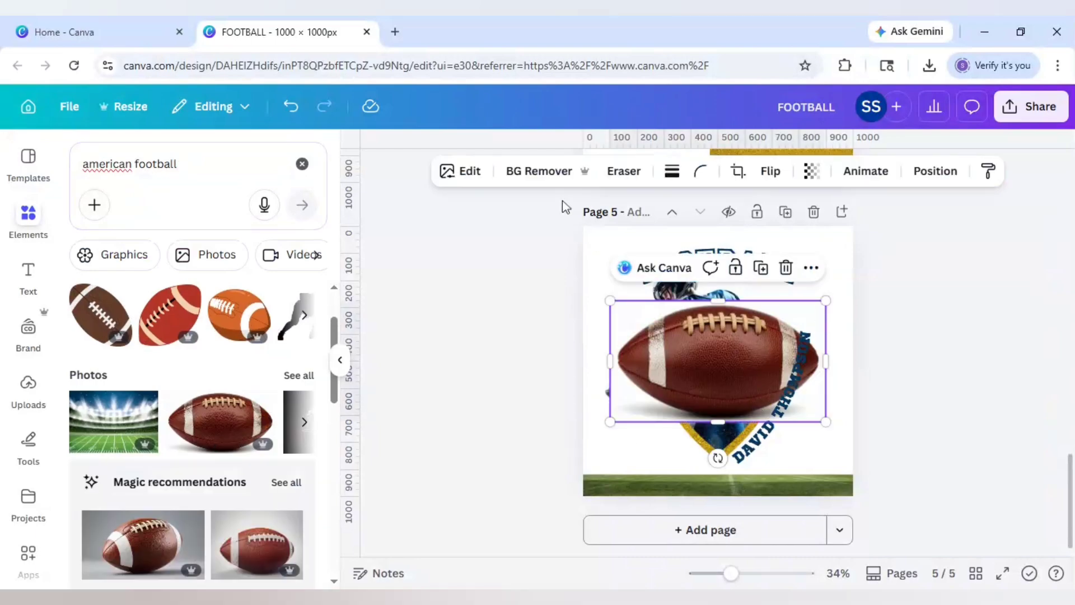
- Remove the football's background, shrink it to about 282 × 158, and tilt it on the bottom-left grass
left_click(512, 171)
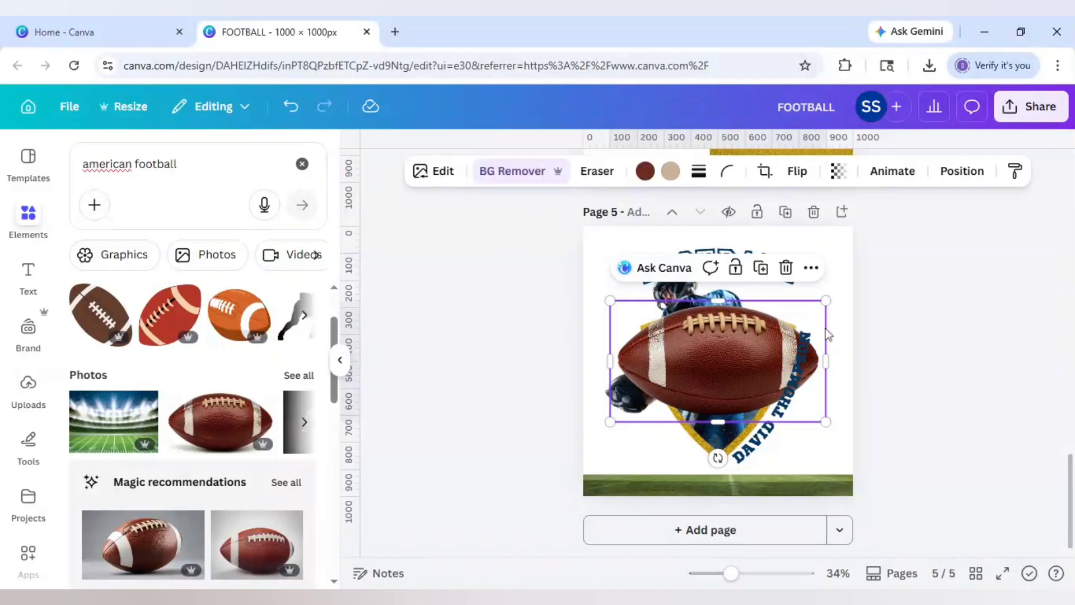
left_click_drag(826, 300, 710, 364)
left_click_drag(665, 394, 678, 452)
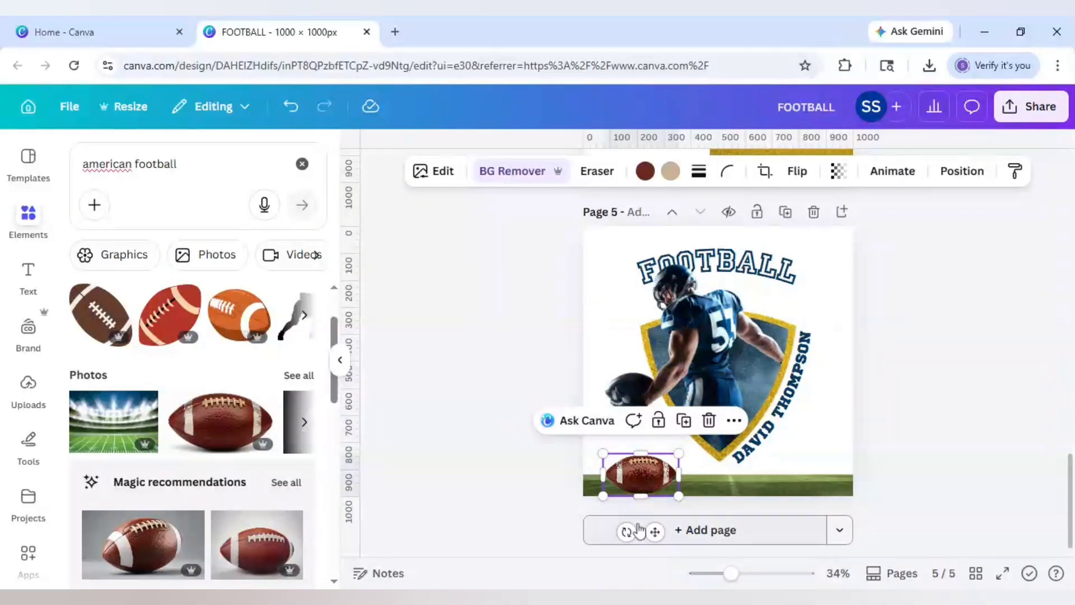
left_click_drag(627, 531, 657, 473)
left_click(525, 416)
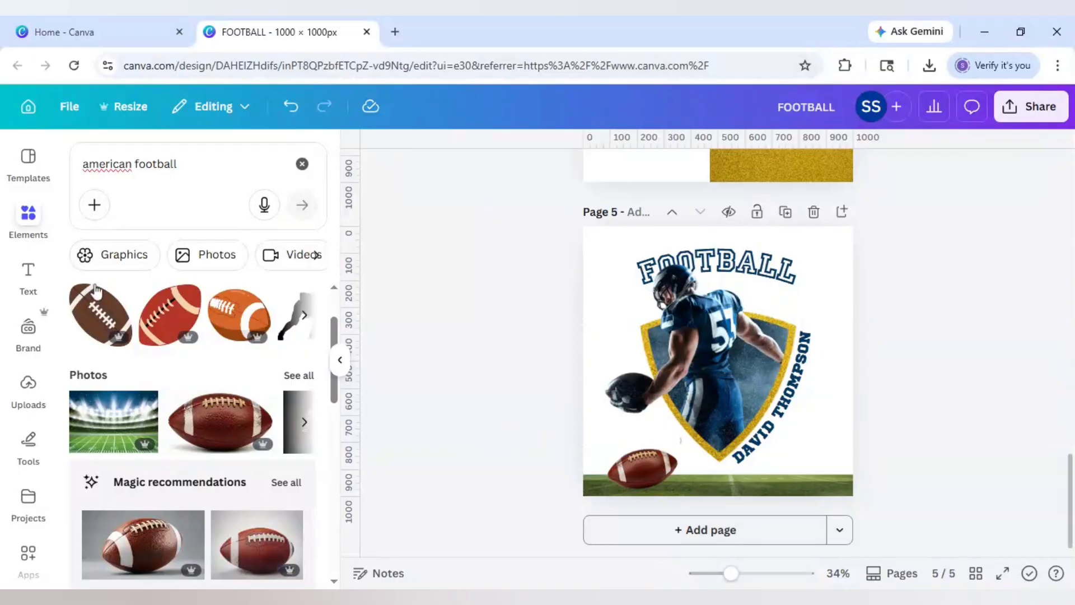
- Search elements for 'shadows' and place a shadow graphic under the football
left_click(72, 184)
type("s")
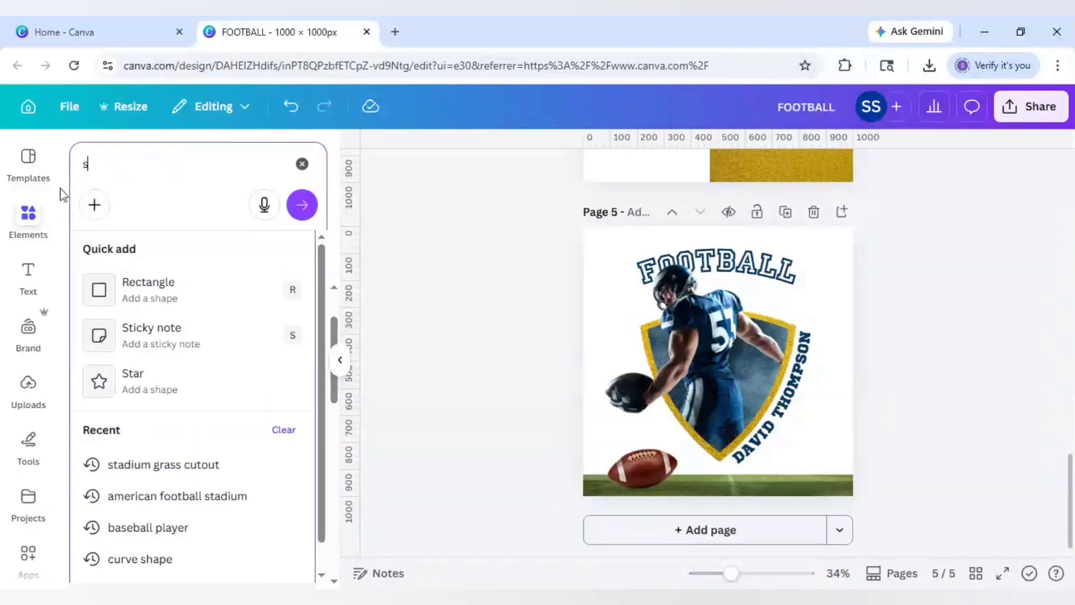
type("hadows")
key("Return")
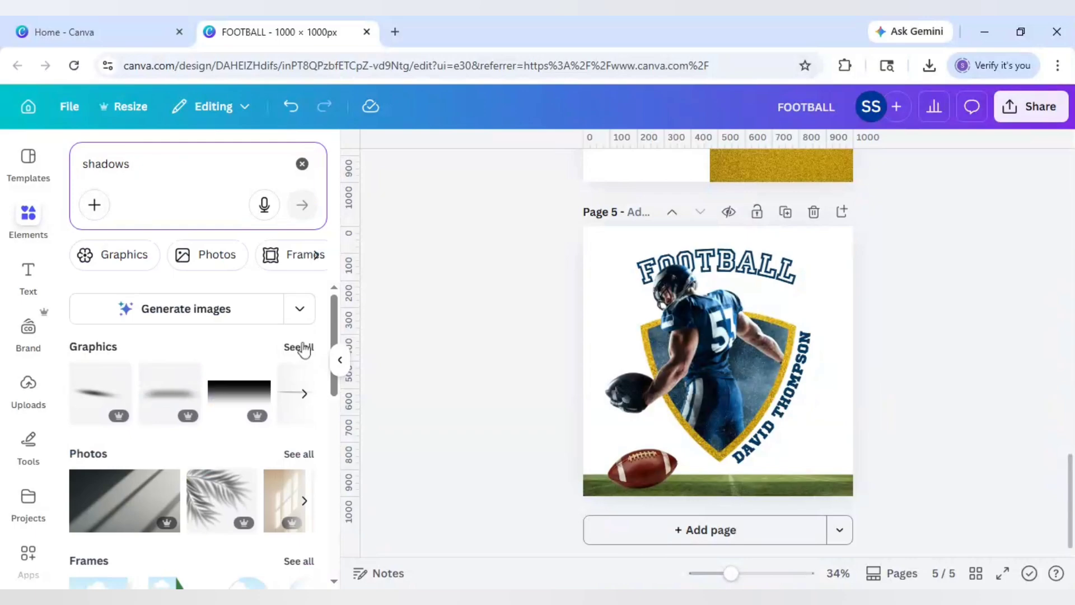
left_click(302, 348)
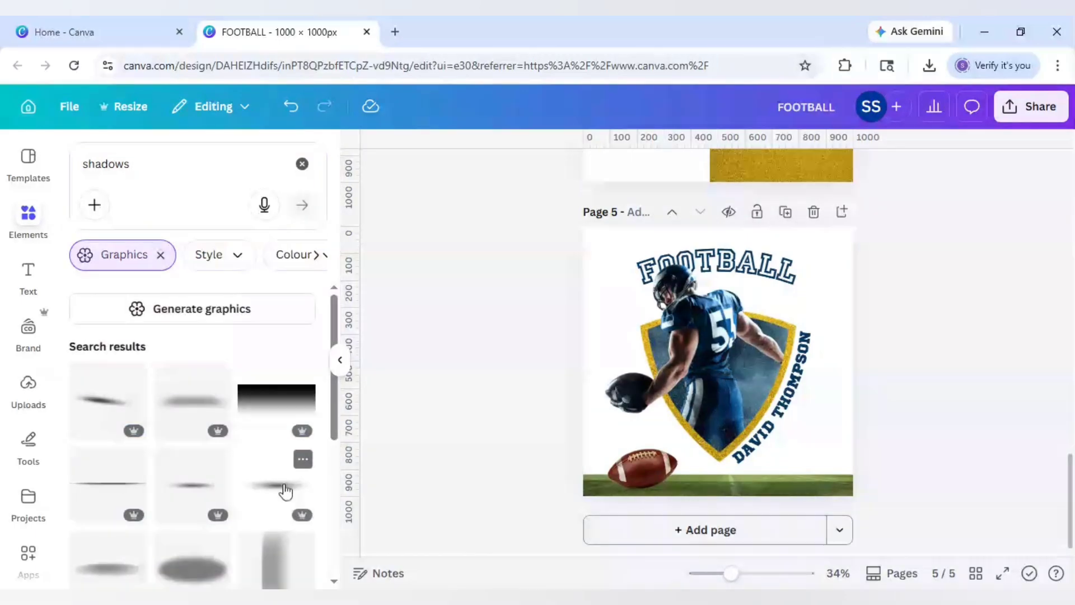
left_click(284, 490)
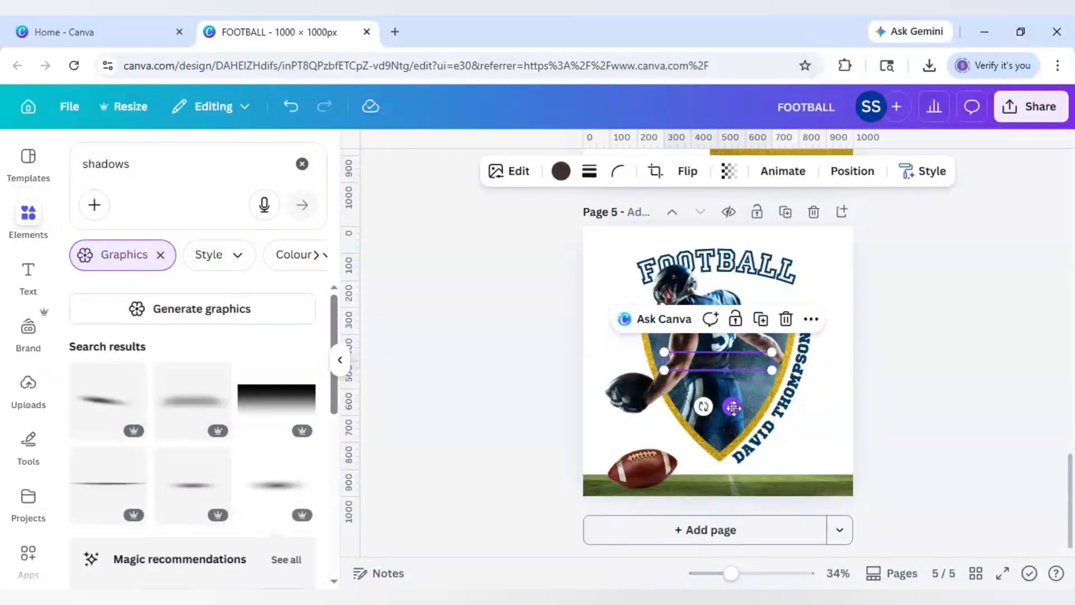
left_click_drag(732, 408, 679, 527)
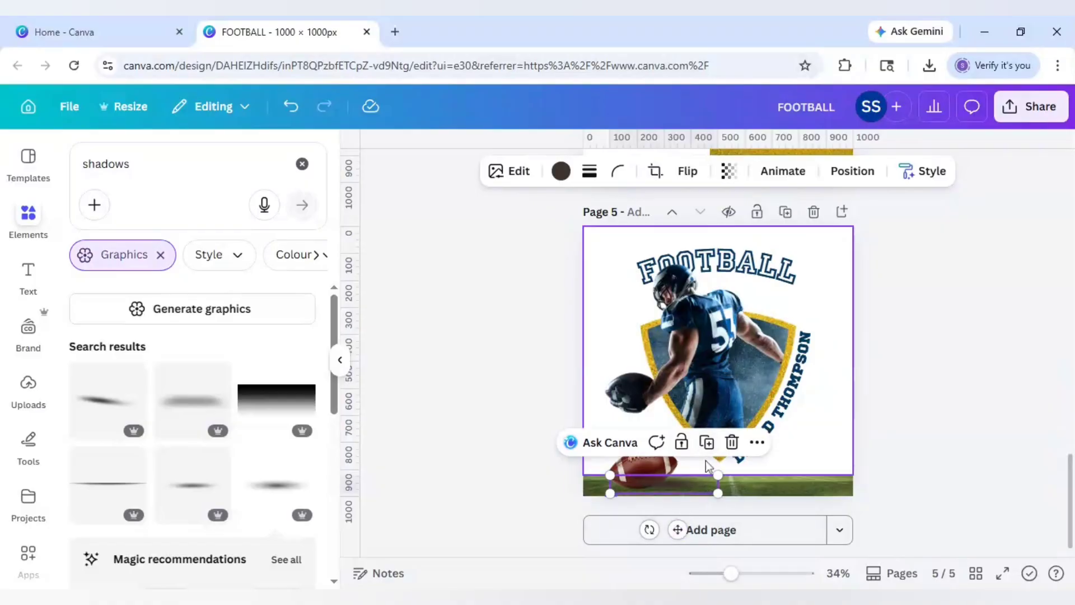
- In the layers list, move the shadow layers behind the football
right_click(684, 491)
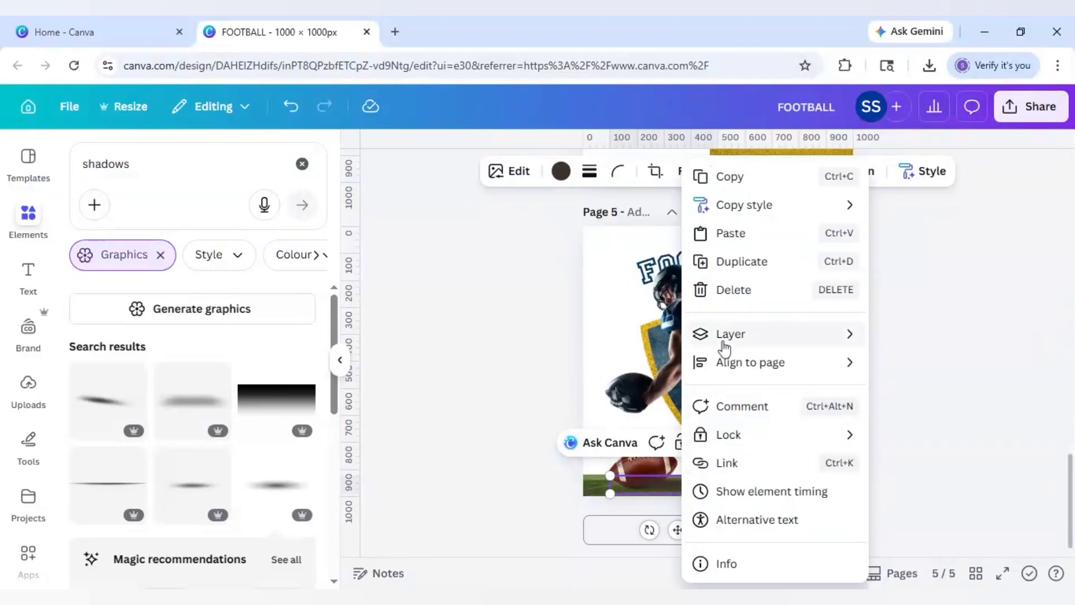
mouse_move(725, 348)
left_click(908, 463)
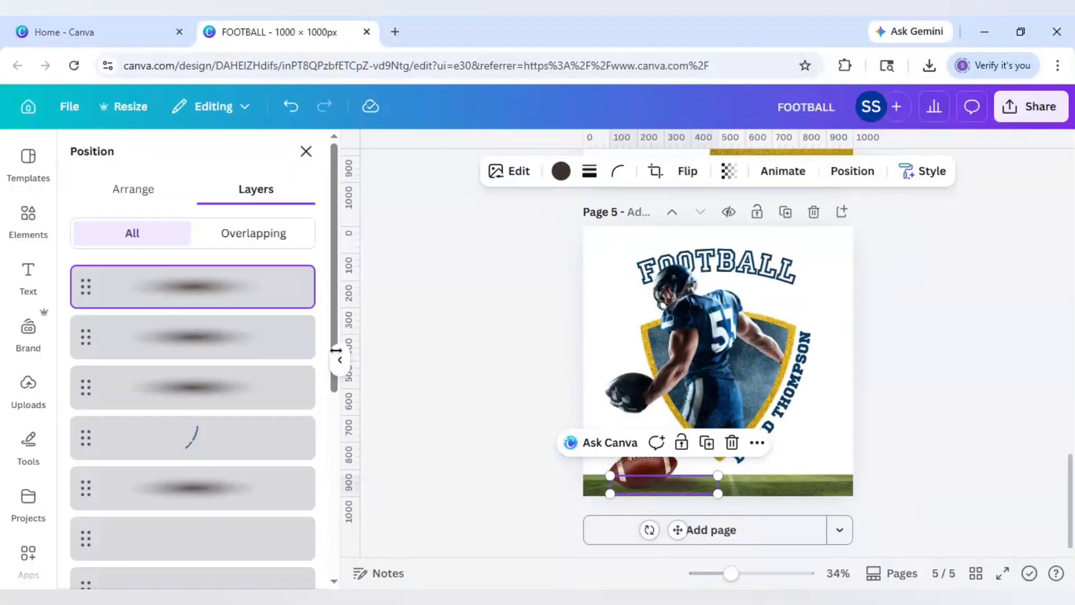
left_click(227, 339)
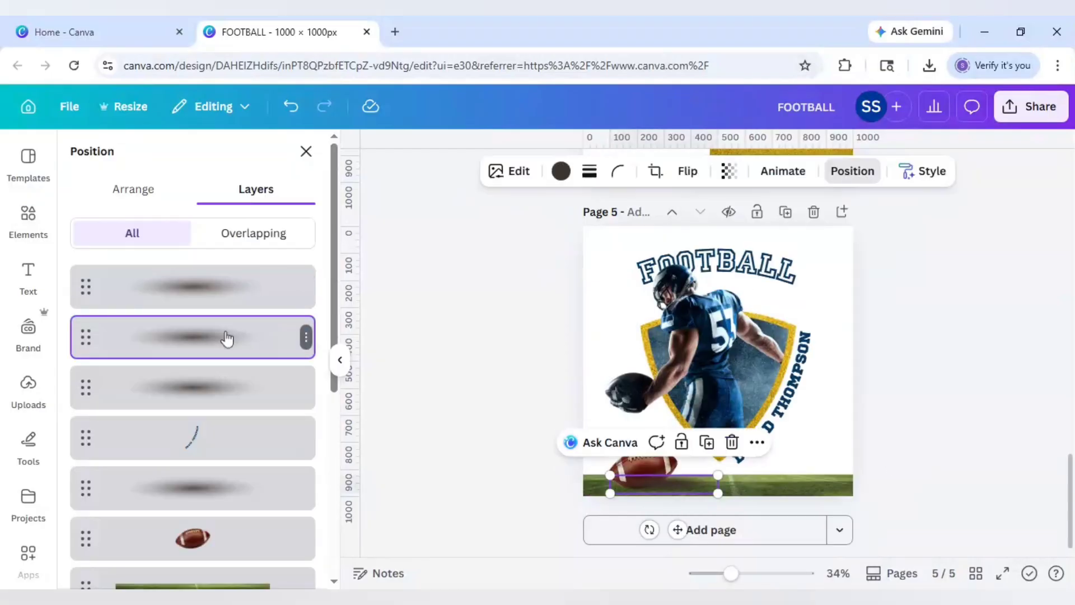
left_click(226, 300, "shift")
left_click(224, 395, "shift")
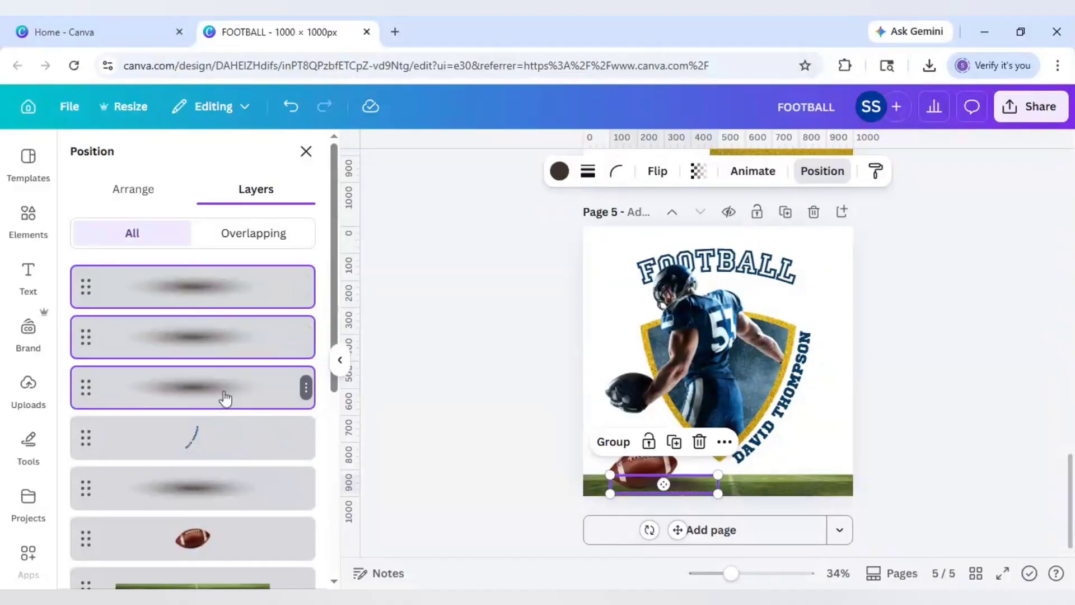
left_click(199, 490, "shift")
left_click_drag(218, 472, 212, 446)
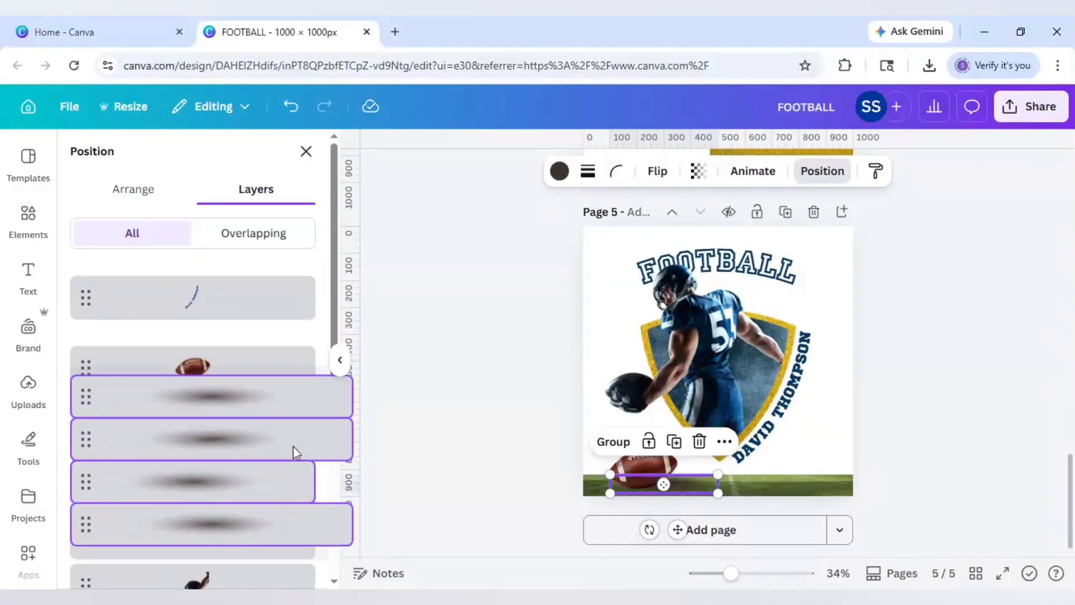
left_click(429, 432)
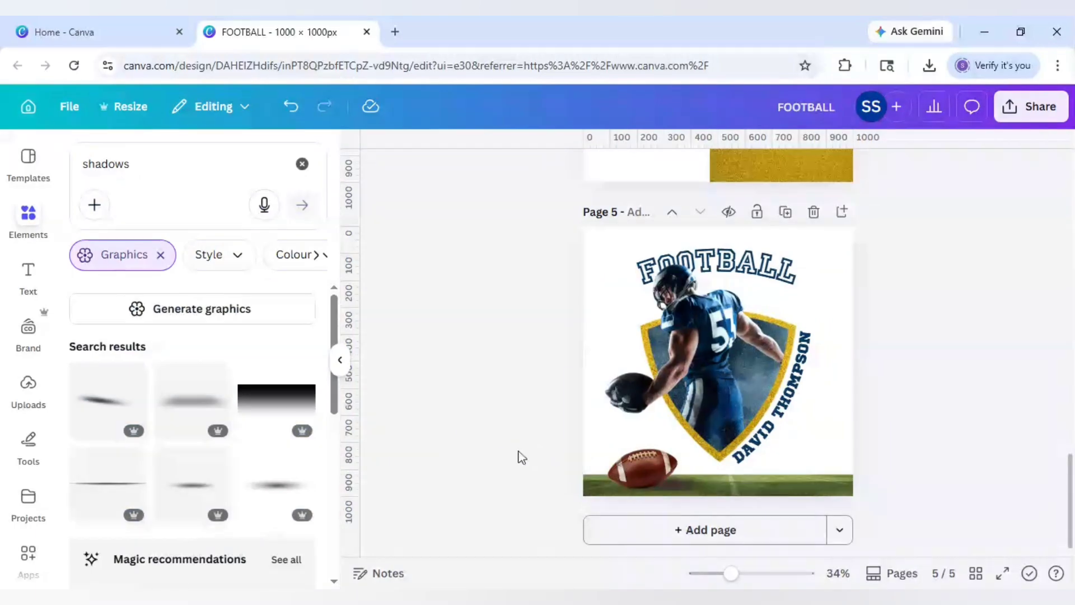